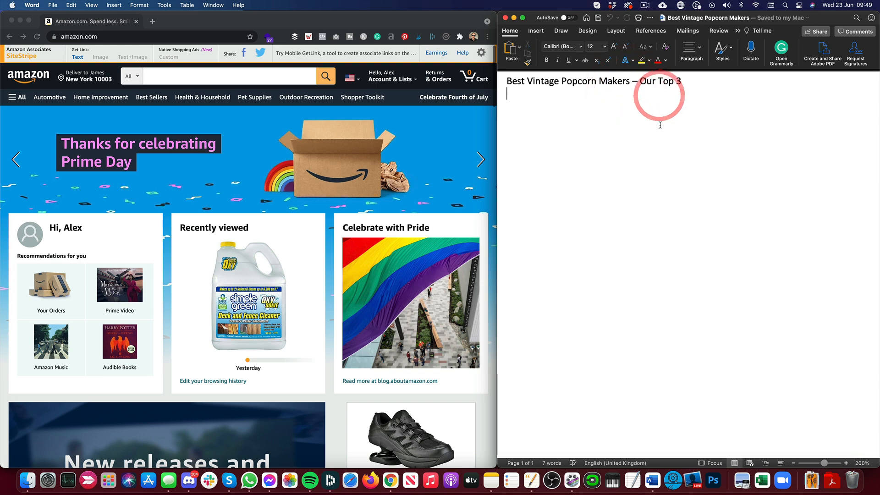
drag(703, 84, 521, 74)
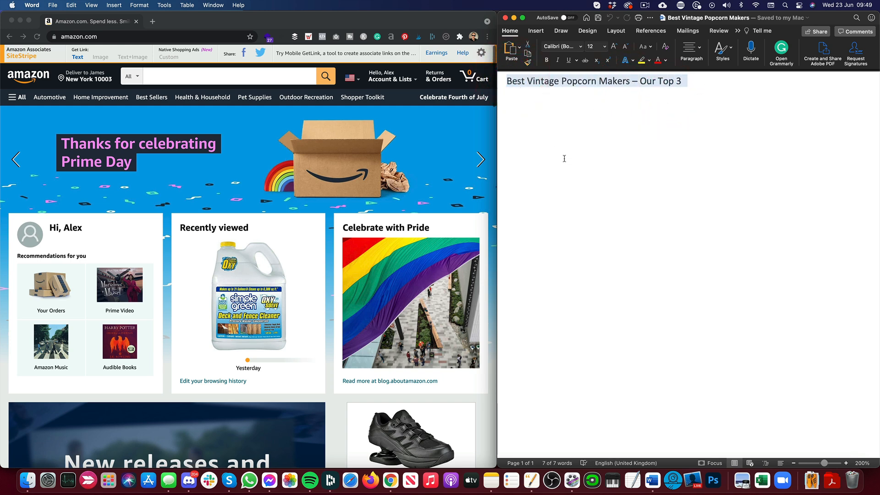
click(577, 152)
drag(527, 82, 615, 84)
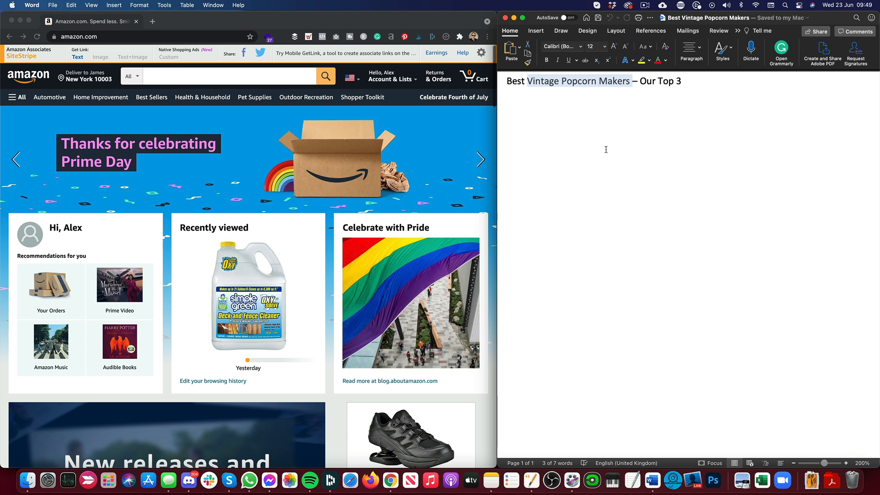
scroll(546, 153, up, 1)
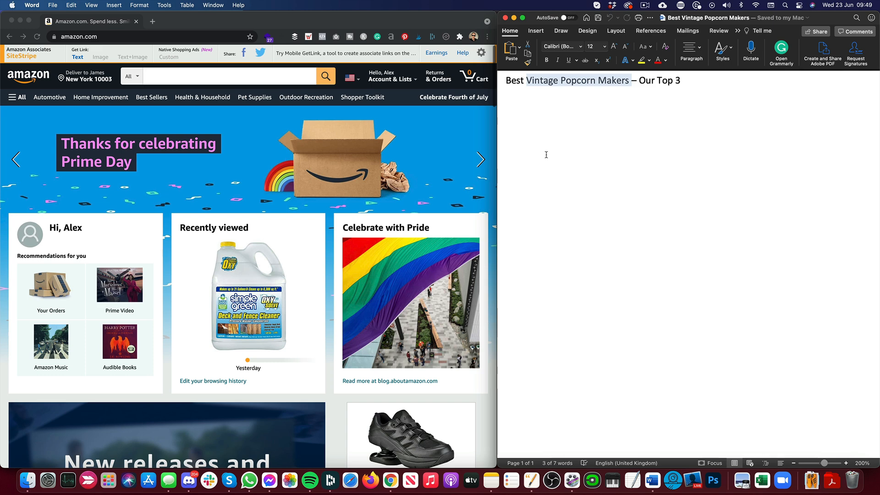
click(686, 80)
click(646, 136)
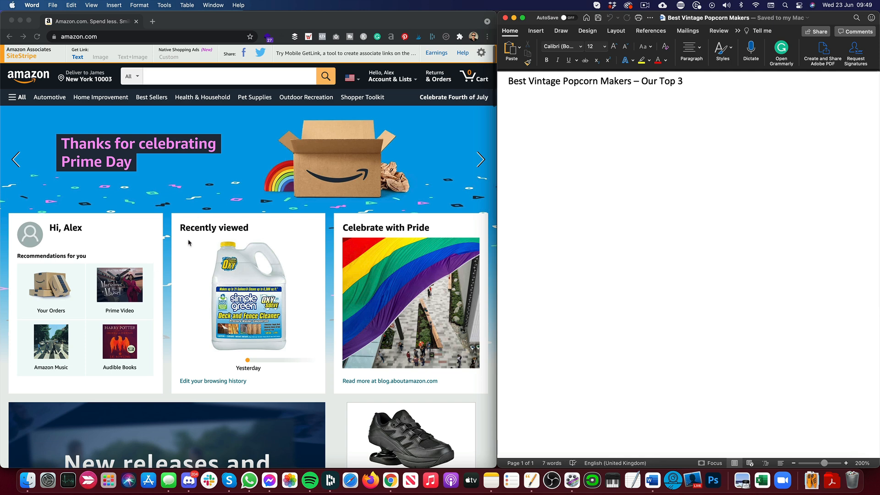
Switch to Amazon in Chrome and search for "vintage popcorn maker"
click(177, 76)
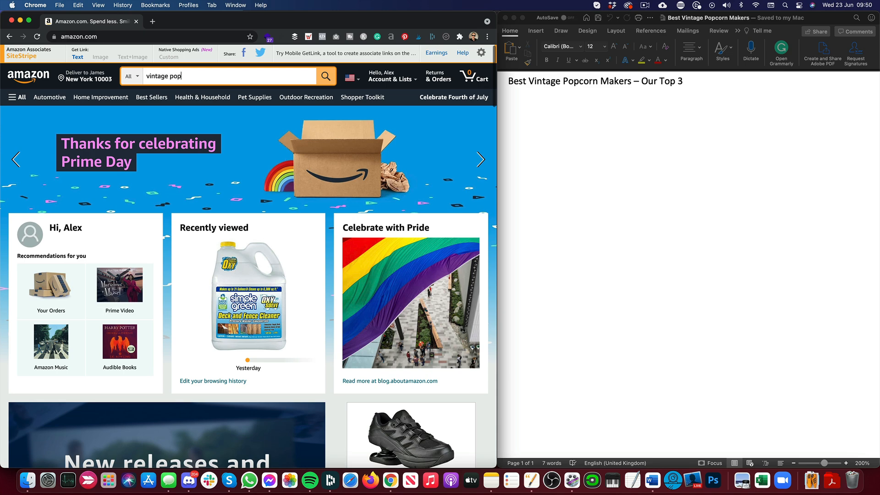
key(BackSpace)
key(BackSpace)
text(n)
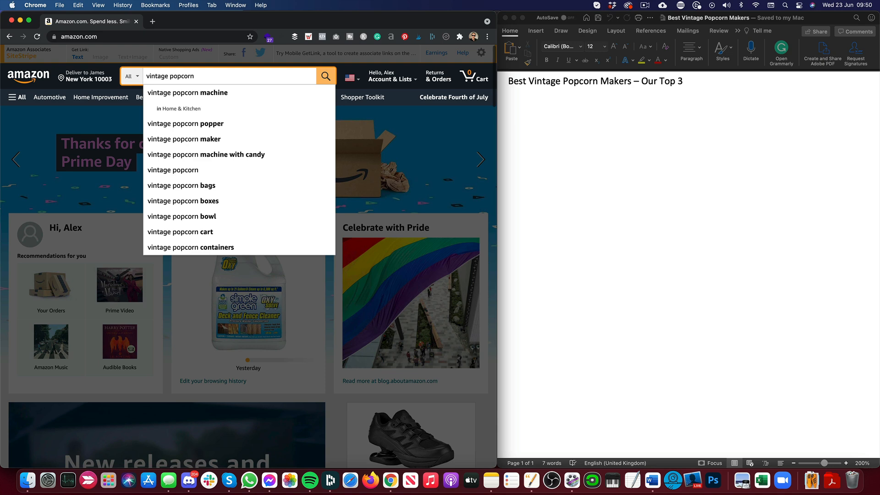
key(Down)
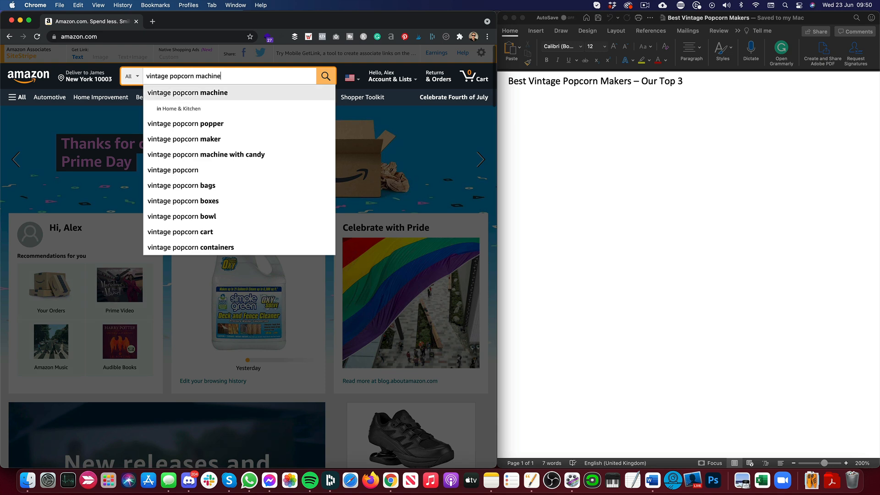
key(Down)
key(Down)
key(Down)
key(Return)
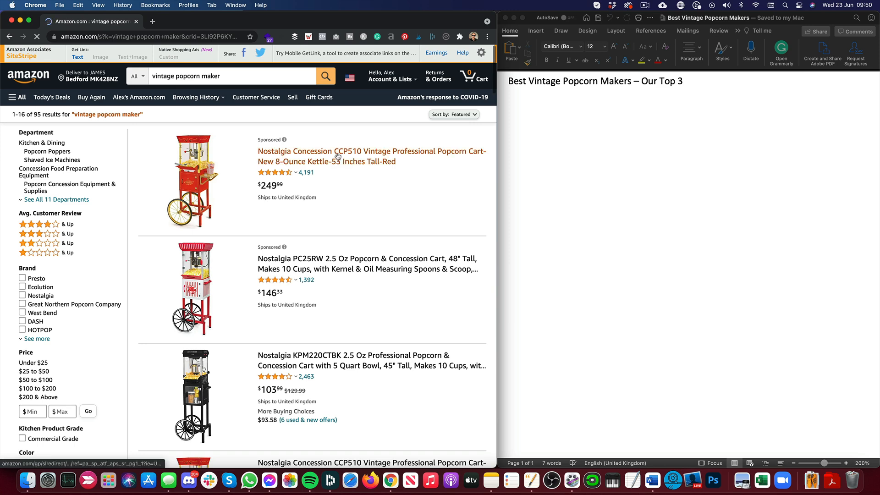
Review the vintage popcorn maker search results, comparing styles, prices, star ratings and review counts
scroll(337, 156, down, 2)
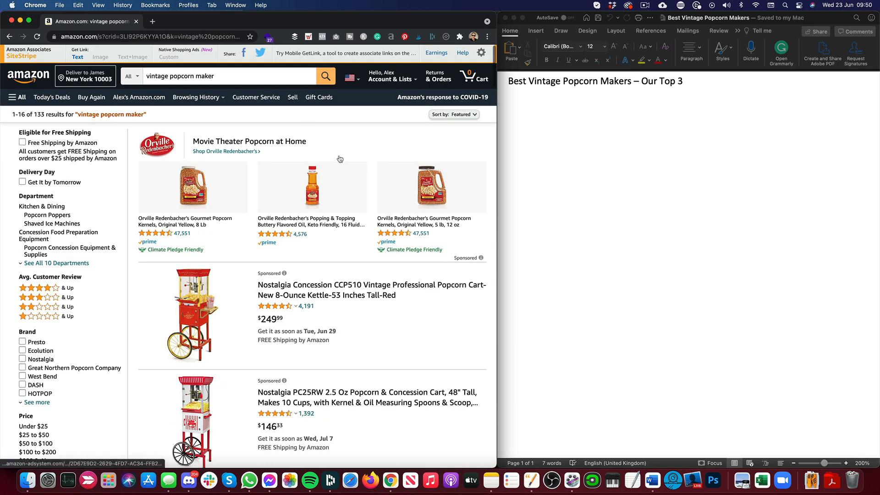
scroll(341, 162, down, 3)
scroll(341, 163, down, 3)
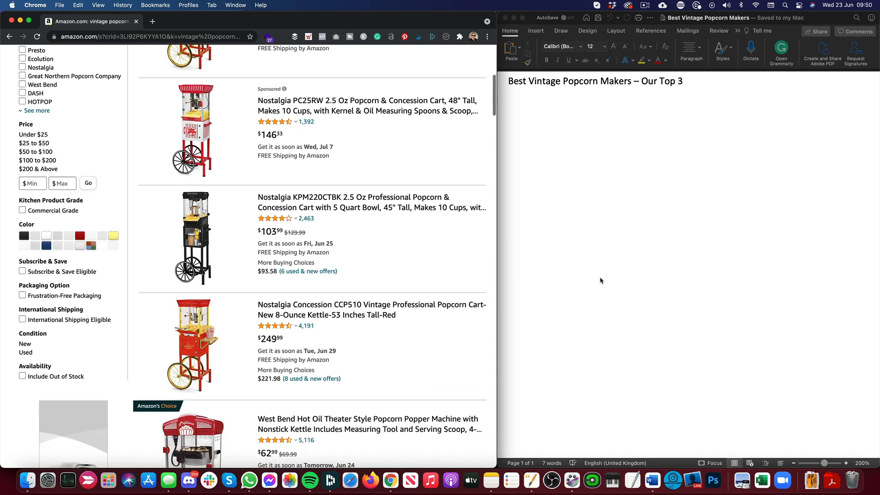
scroll(395, 220, down, 1)
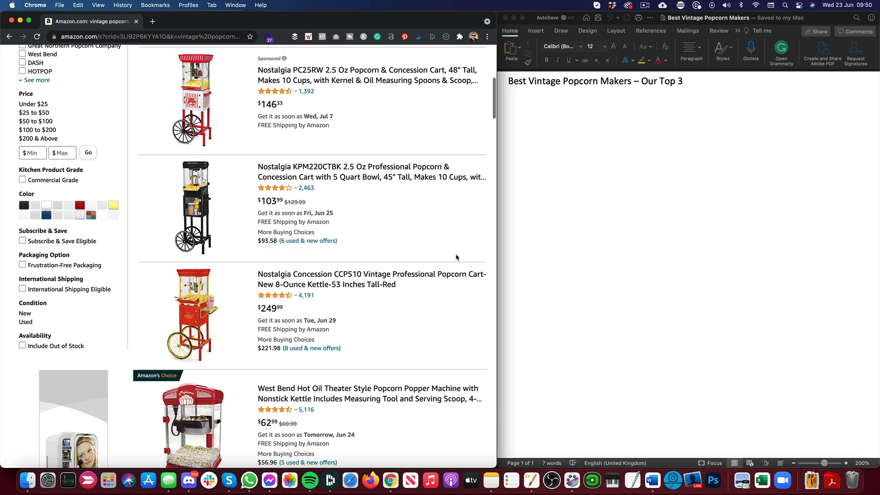
drag(313, 187, 299, 187)
scroll(402, 230, down, 2)
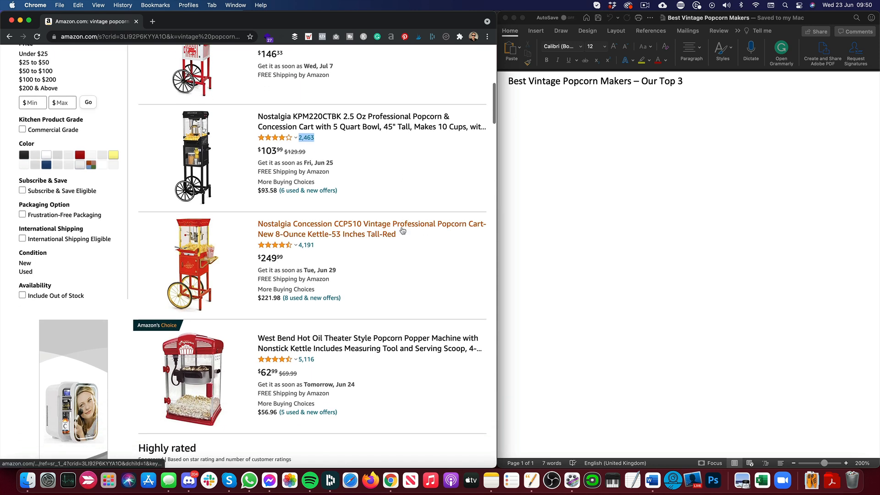
scroll(402, 230, down, 3)
scroll(402, 230, down, 5)
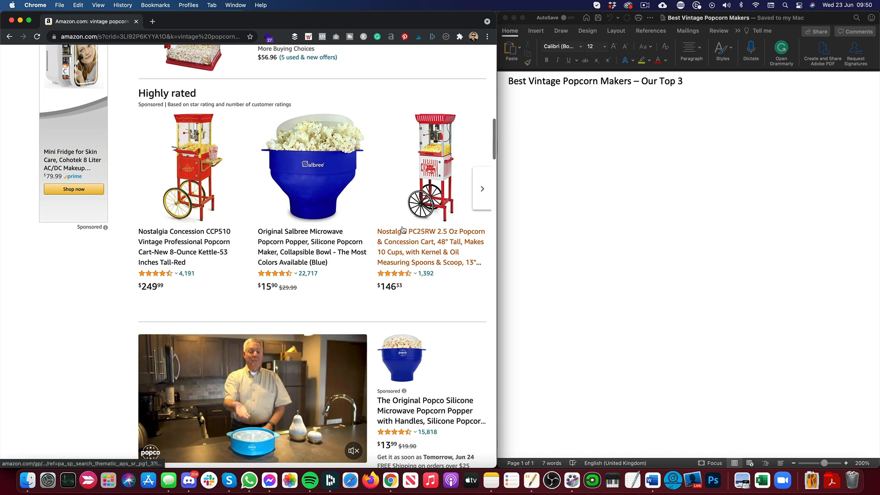
scroll(403, 230, down, 6)
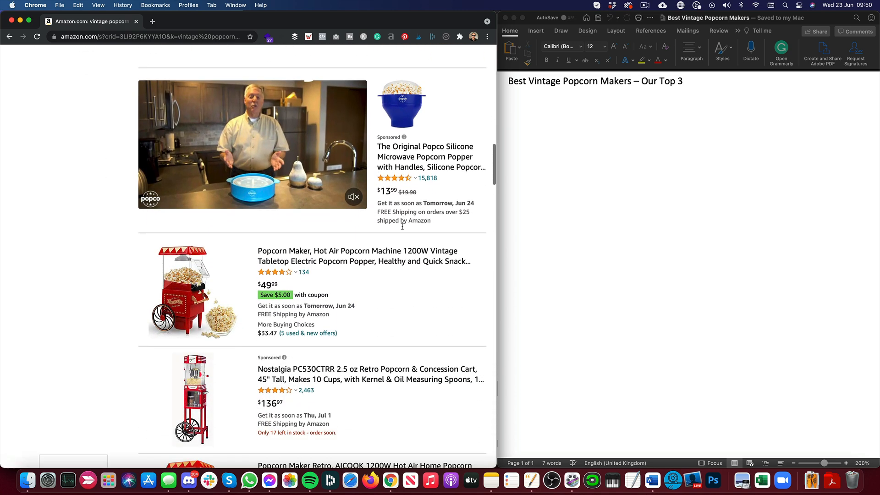
scroll(403, 227, down, 3)
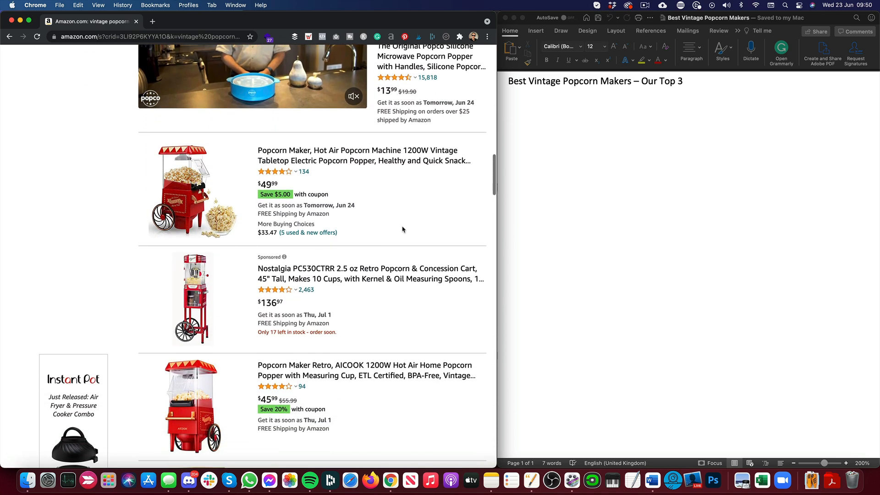
scroll(402, 229, down, 4)
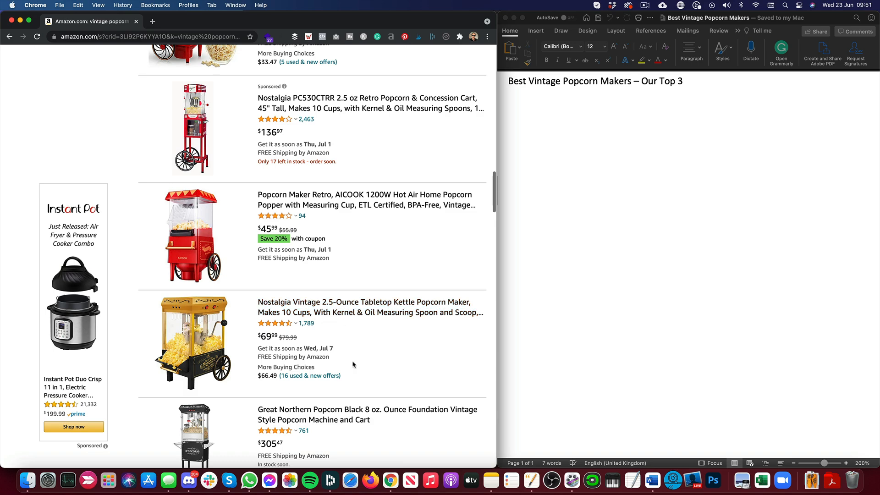
scroll(350, 363, up, 6)
scroll(354, 363, up, 8)
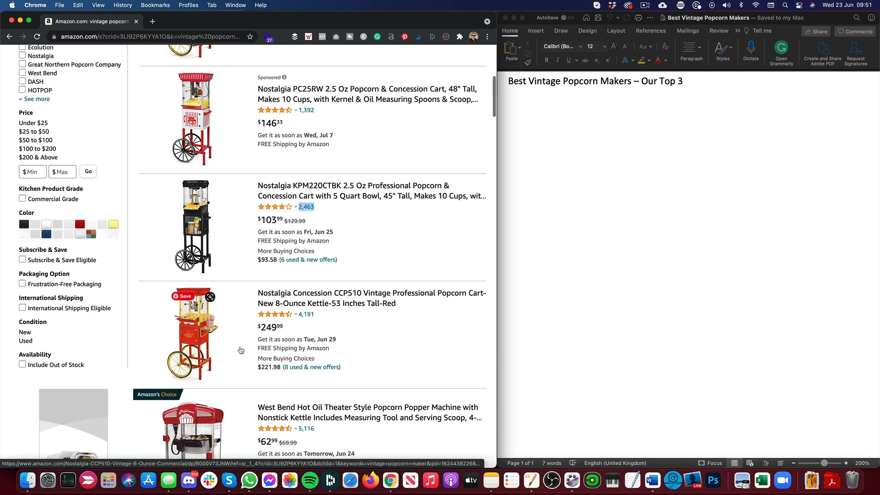
scroll(295, 289, down, 2)
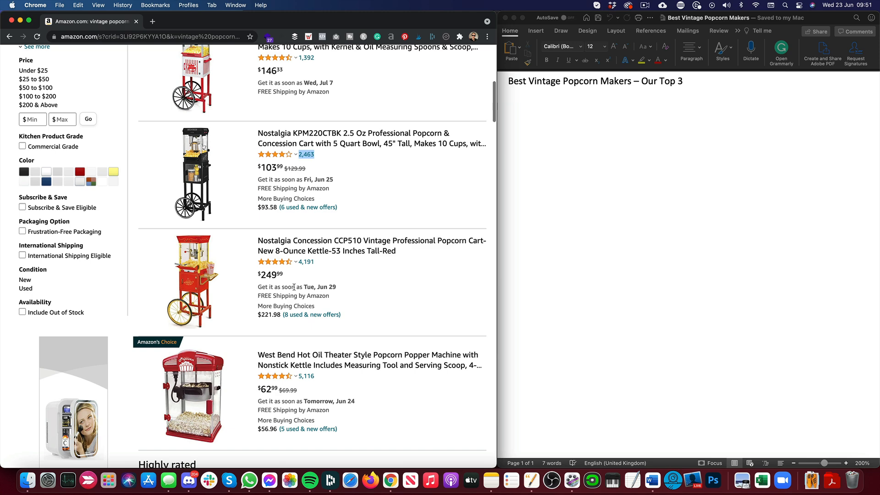
Open the Nostalgia KPM220CTBK listing and copy "Nostalgia KPM220CTBK 2.5 Oz Professional Popcorn" from its product title
click(310, 134)
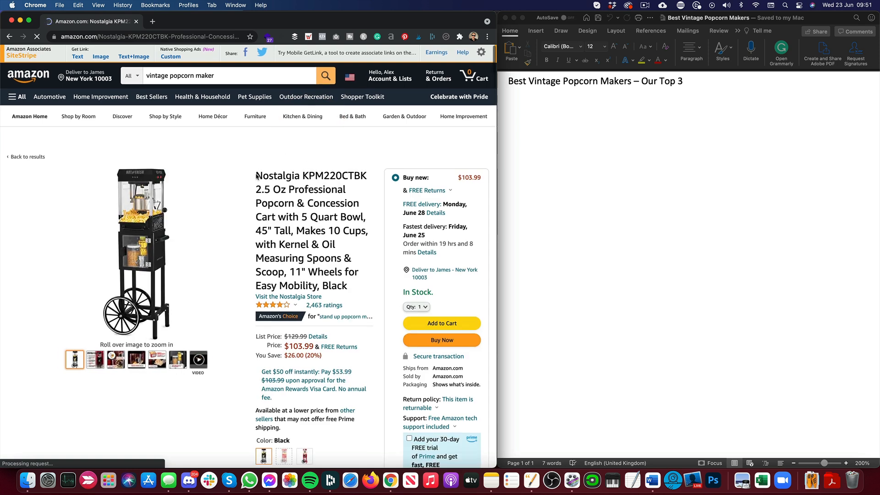
drag(256, 174, 275, 202)
key(super+c)
Switch to Word and paste the copied product name as plain text below the article title, leaving a blank line between
click(569, 144)
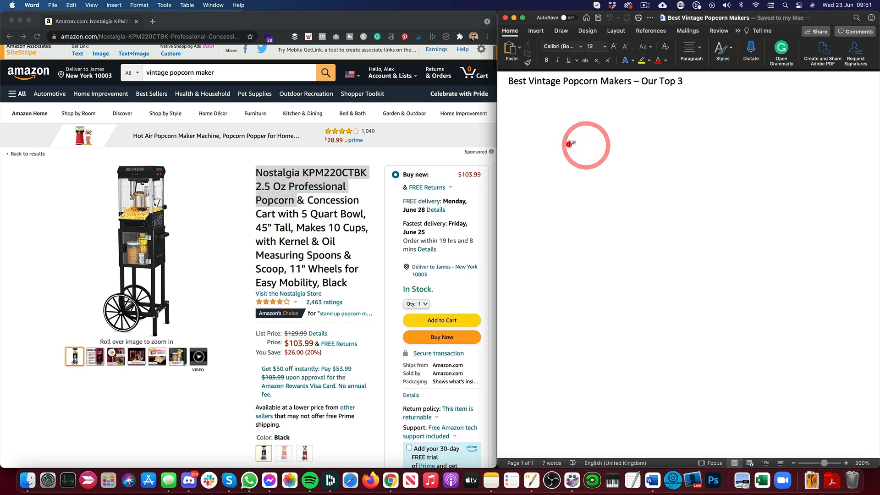
click(71, 5)
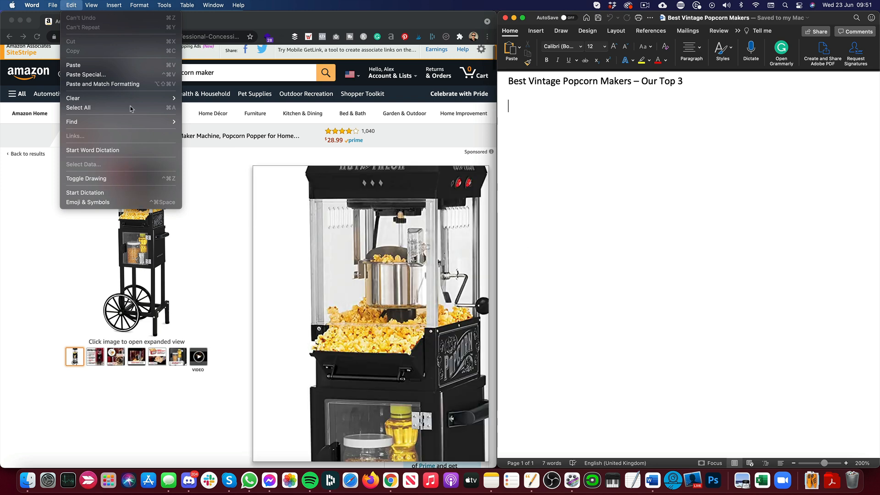
click(123, 74)
click(398, 156)
click(533, 277)
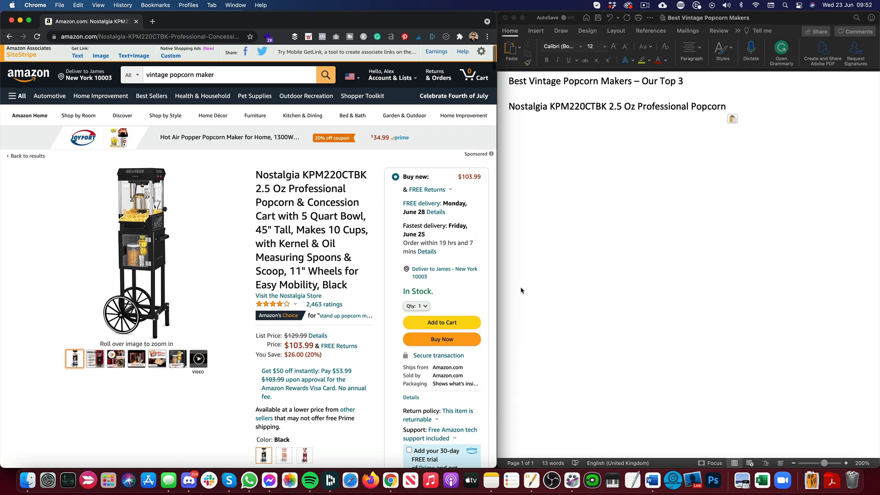
In Chrome, generate a SiteStripe text link for the KPM220CTBK page and copy its full-length version
click(77, 55)
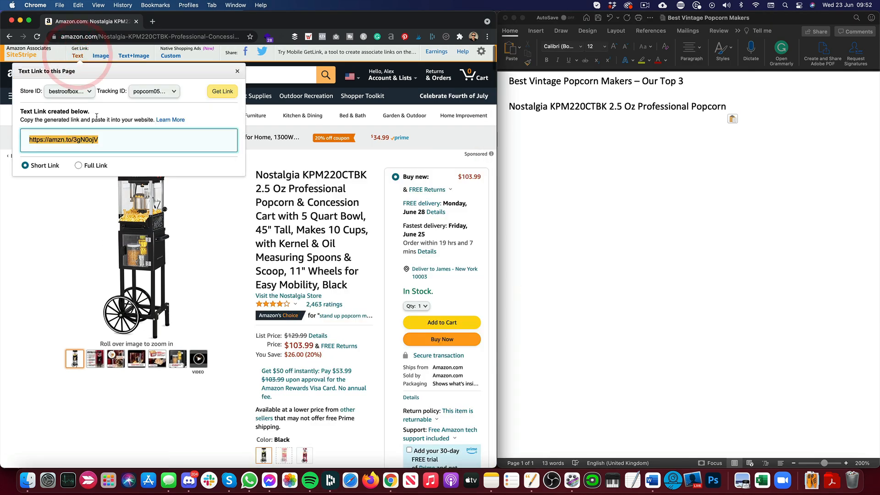
click(93, 165)
click(81, 139)
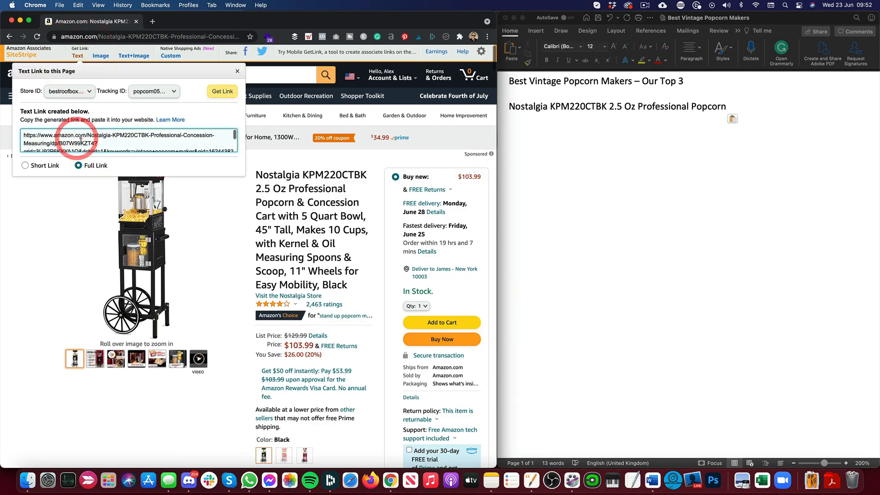
Append a hyphen and the copied affiliate link after the KPM220CTBK name in Word, making the URL a hyperlink
click(670, 123)
text(-)
key(super+v)
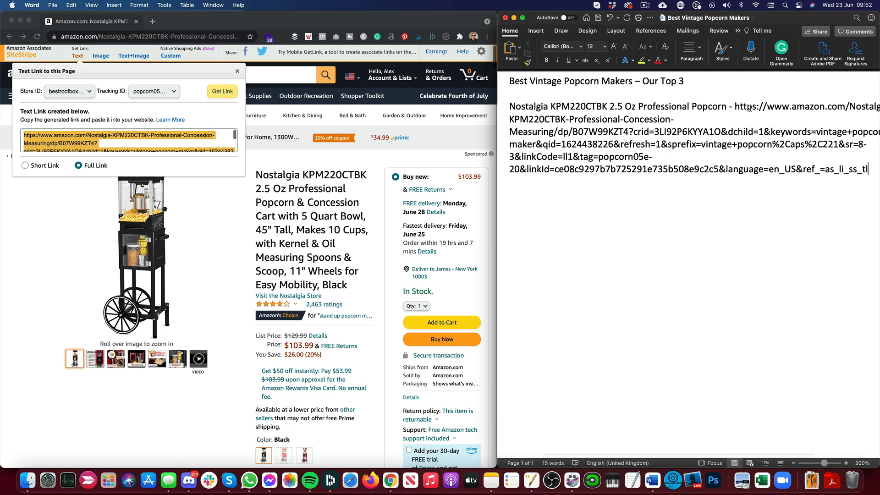
key(Return)
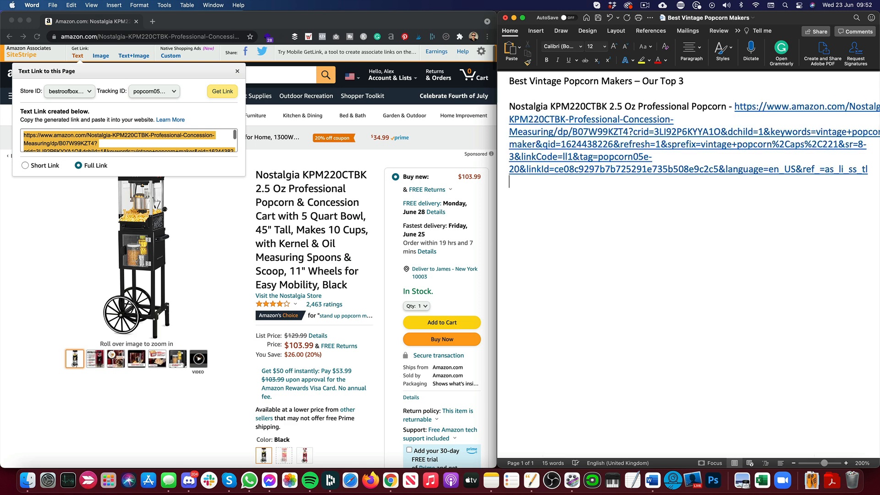
key(BackSpace)
Switch back to Chrome, close the text link popup and return to the popcorn maker search results
click(328, 224)
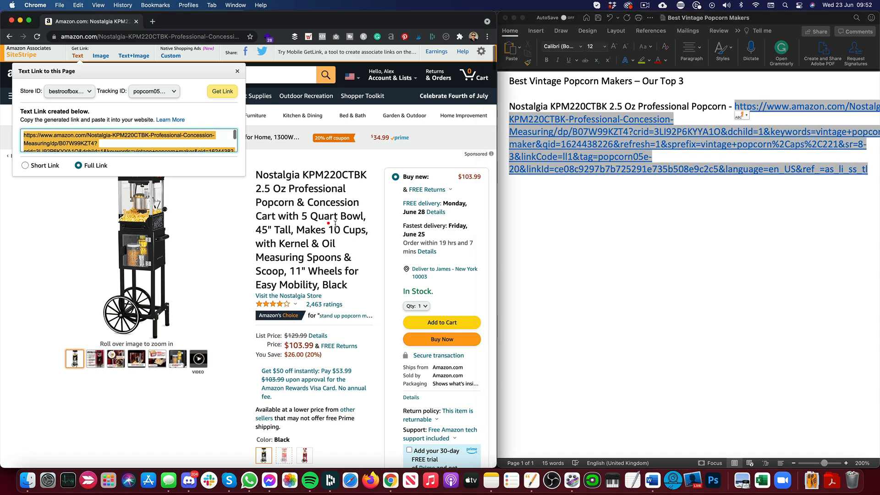
click(237, 71)
scroll(234, 74, down, 4)
scroll(69, 88, up, 5)
click(8, 37)
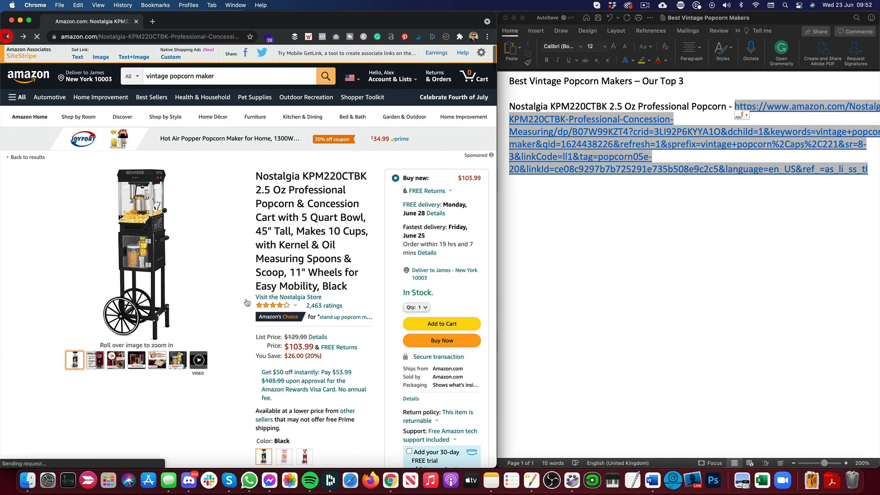
Open the Nostalgia Concession CCP510 listing and copy "Nostalgia Concession CCP510 Vintage Professional Popcorn Cart" from its product title
scroll(323, 256, down, 3)
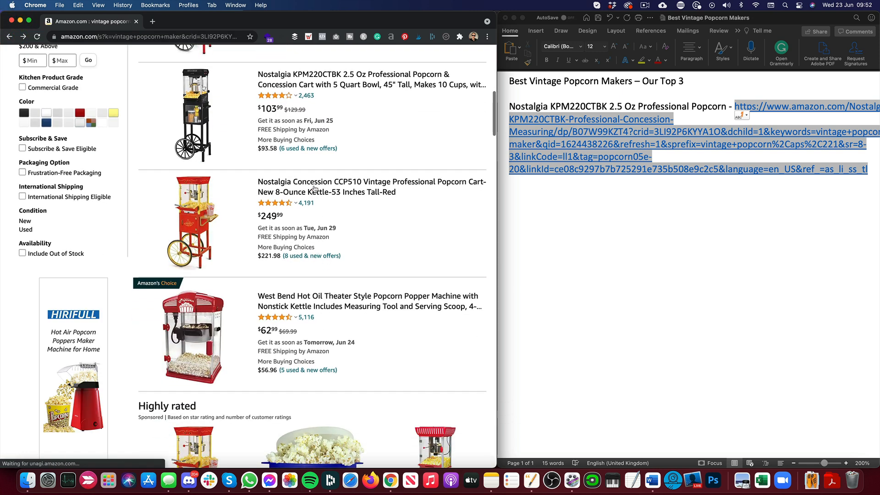
click(324, 182)
click(301, 185)
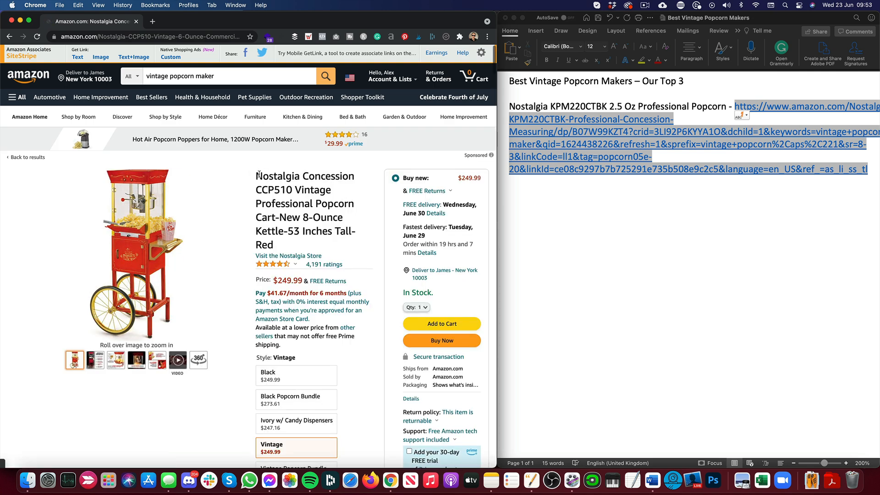
drag(258, 171, 276, 216)
key(super+c)
Paste the copied CCP510 name into Word as plain text, one blank line below the first product's link
click(540, 207)
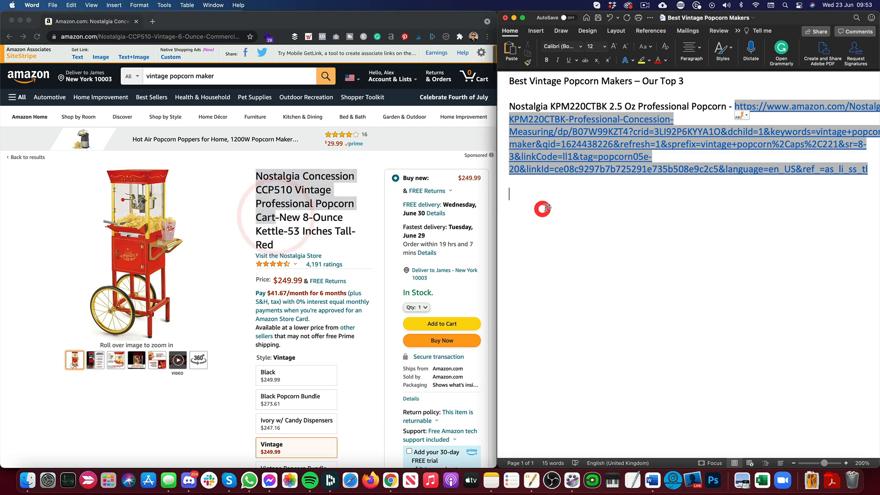
key(super+v)
key(super+z)
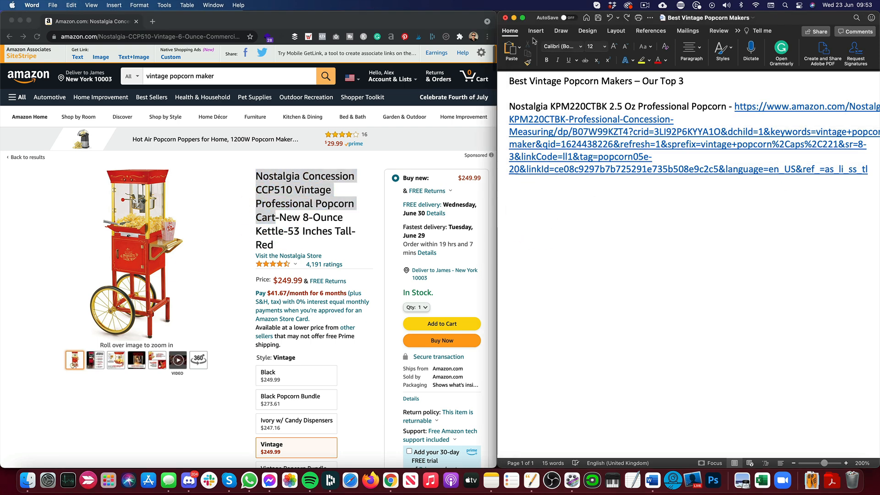
click(73, 5)
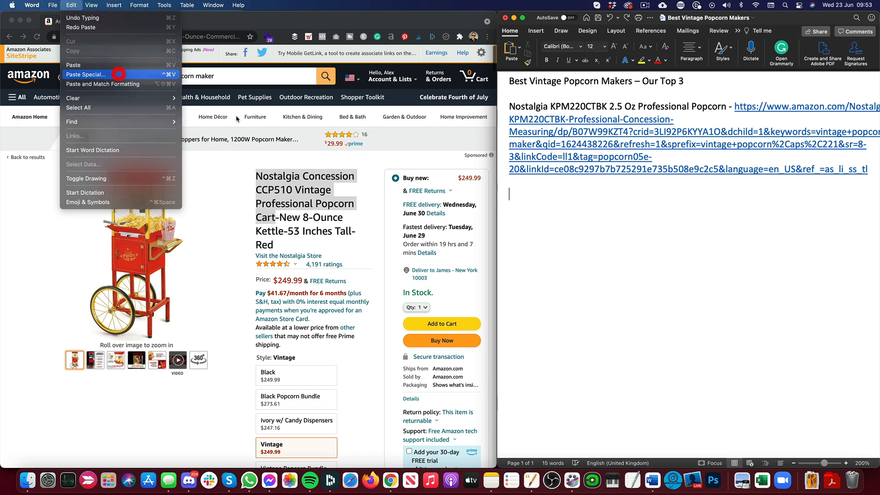
click(119, 73)
click(362, 156)
click(532, 278)
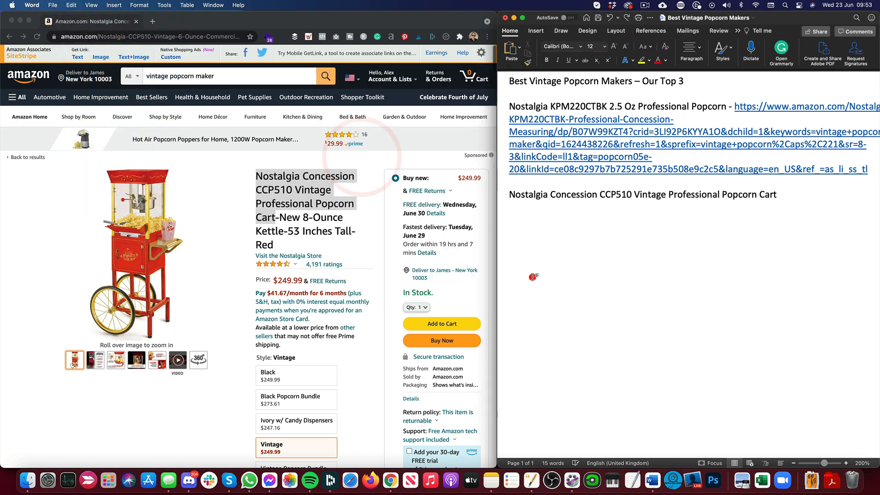
Generate the full-length affiliate text link for the CCP510 listing in Chrome and copy it
click(78, 56)
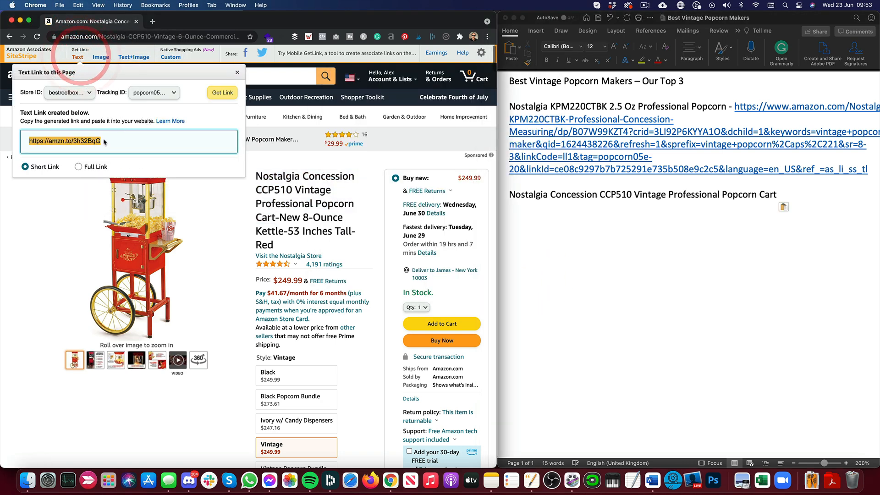
click(79, 166)
click(119, 141)
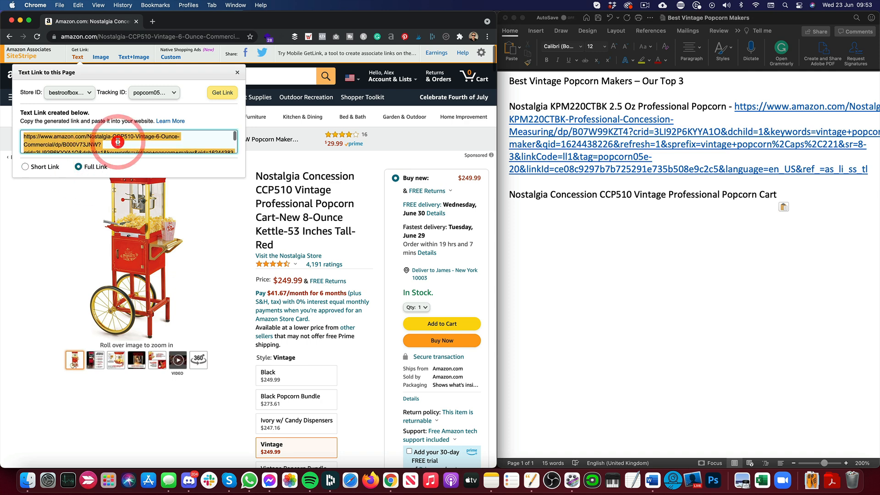
Append a hyphen and the copied affiliate link after the CCP510 name in Word, making the URL a hyperlink
click(805, 193)
text(-)
key(super+v)
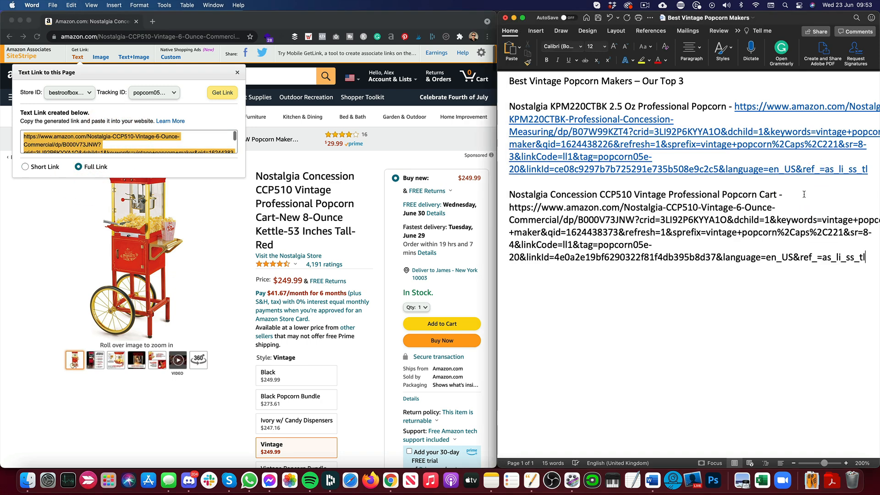
key(Return)
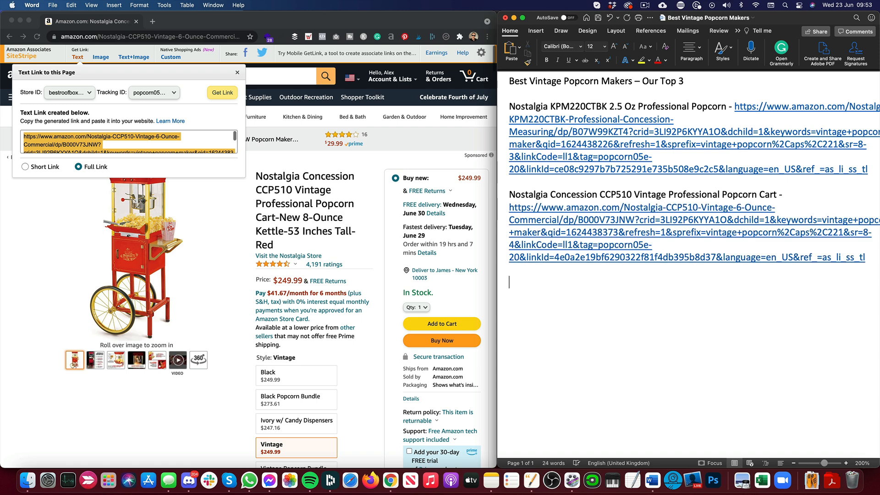
Switch back to Chrome and return to the vintage popcorn maker search results
click(322, 213)
click(8, 37)
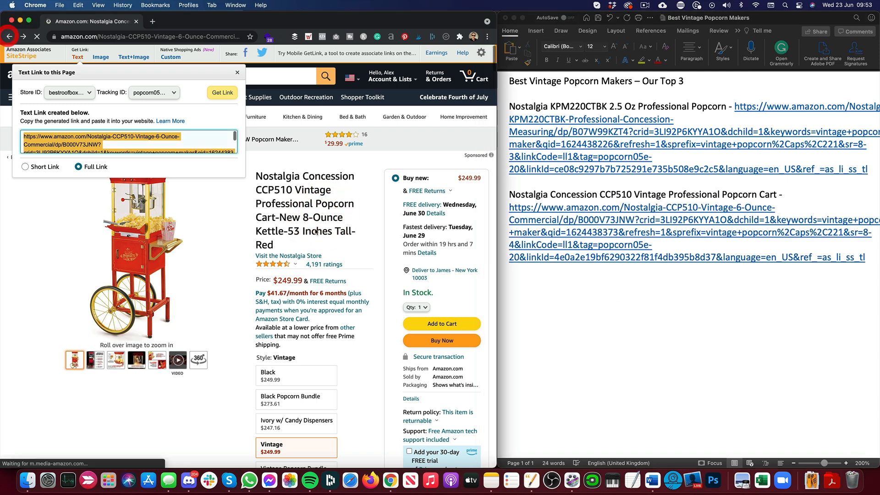
scroll(275, 234, down, 3)
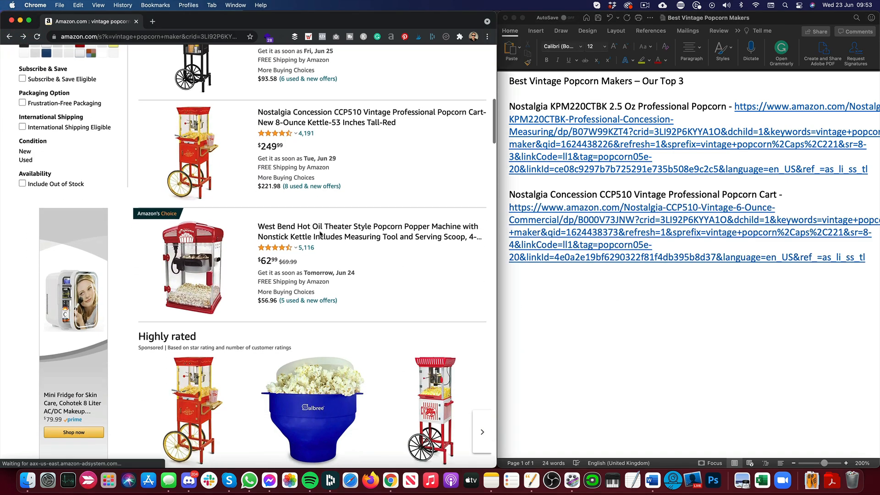
scroll(213, 231, down, 15)
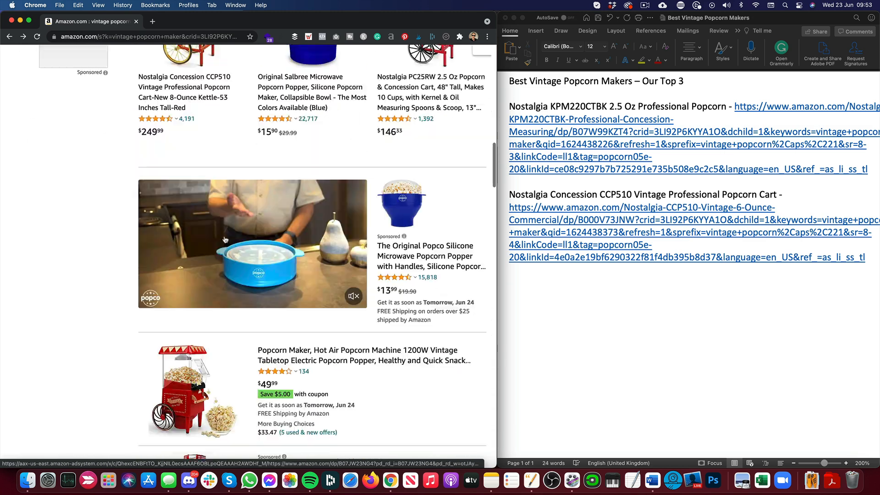
scroll(225, 239, down, 10)
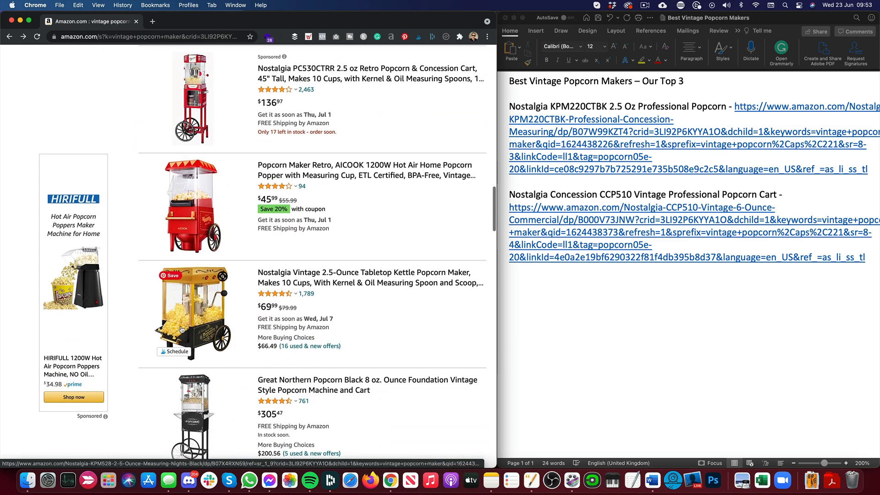
click(275, 279)
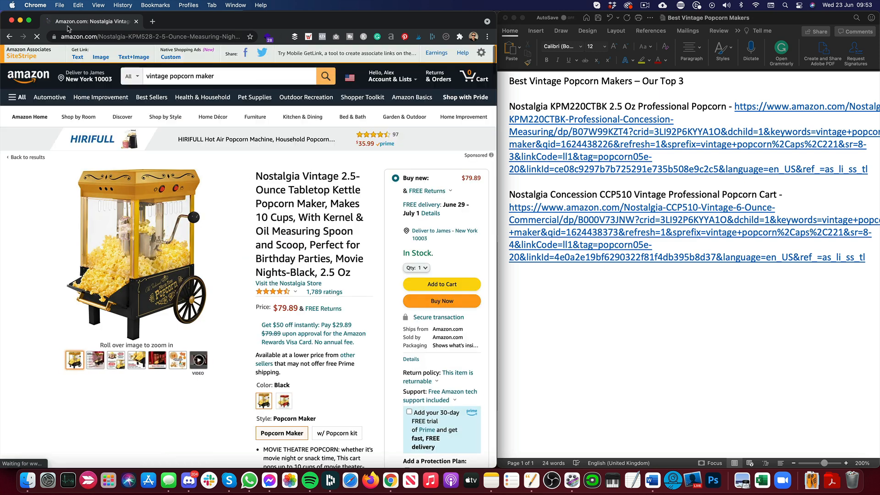
click(9, 36)
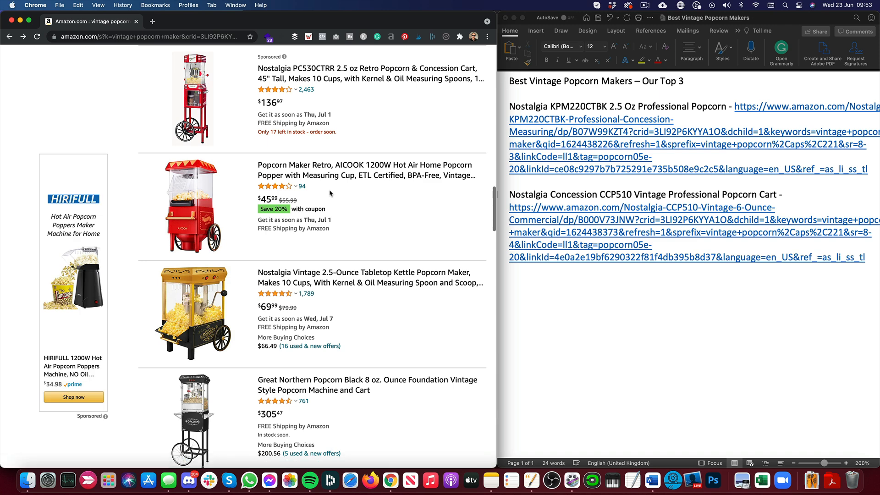
Open the West Bend Hot Oil Theater Style listing and copy "West Bend Hot Oil Theater Style Popcorn Popper Machine" from its product title
scroll(329, 193, up, 3)
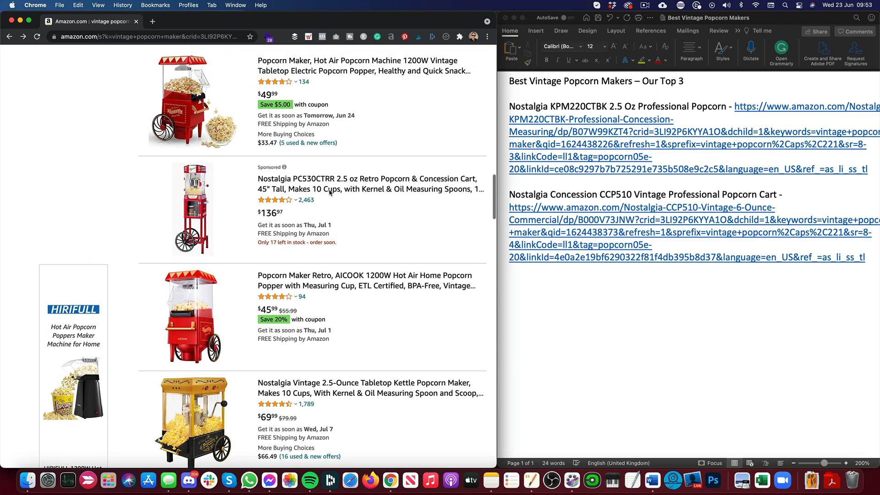
scroll(329, 193, up, 1)
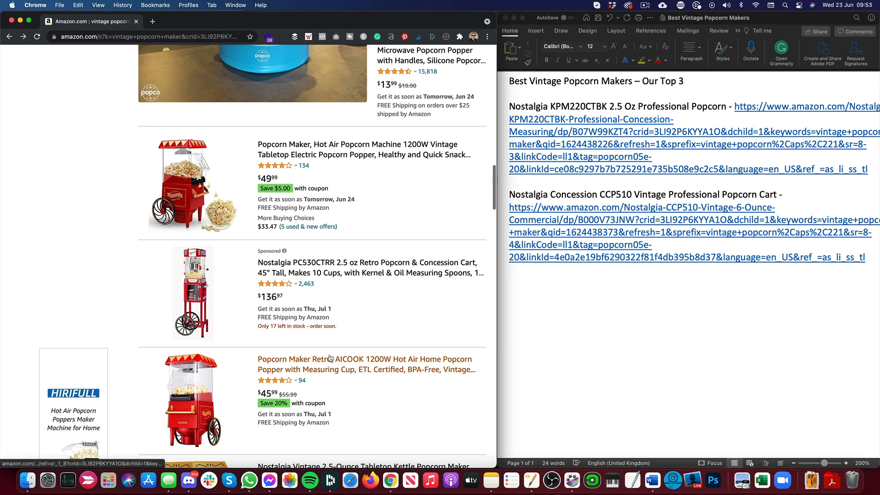
scroll(330, 348, down, 3)
scroll(312, 368, down, 10)
scroll(217, 175, up, 2)
click(296, 142)
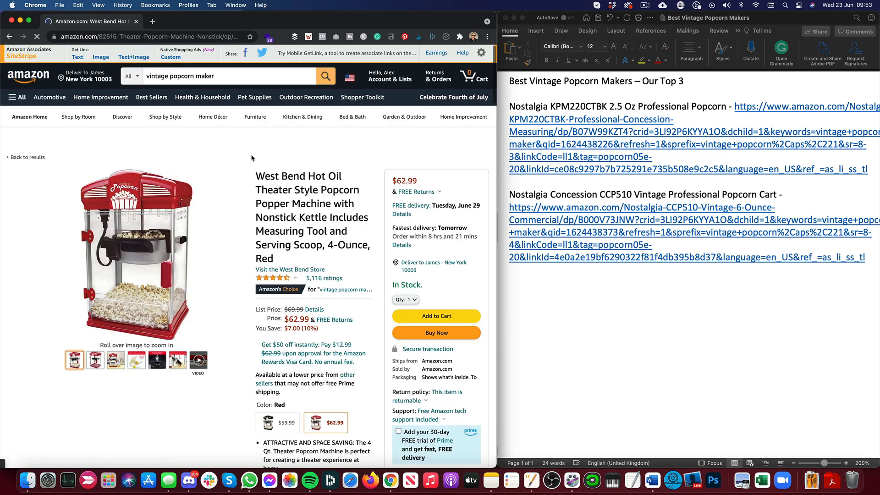
drag(257, 175, 331, 205)
key(super+c)
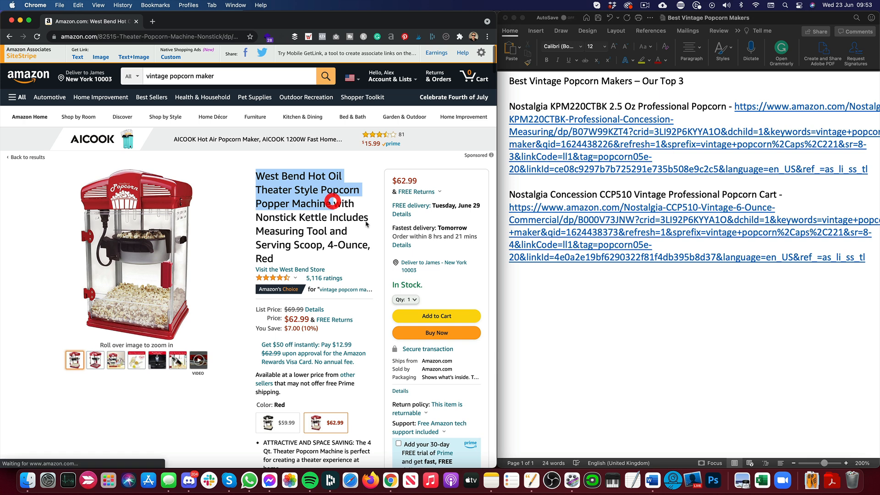
click(570, 306)
key(super+v)
key(super+z)
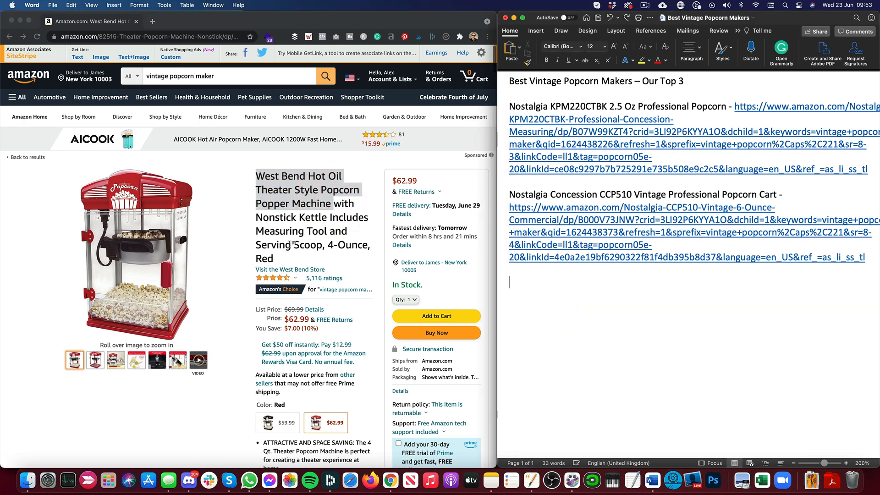
Paste the copied West Bend name into Word as plain text, one blank line below the second product's link
click(548, 288)
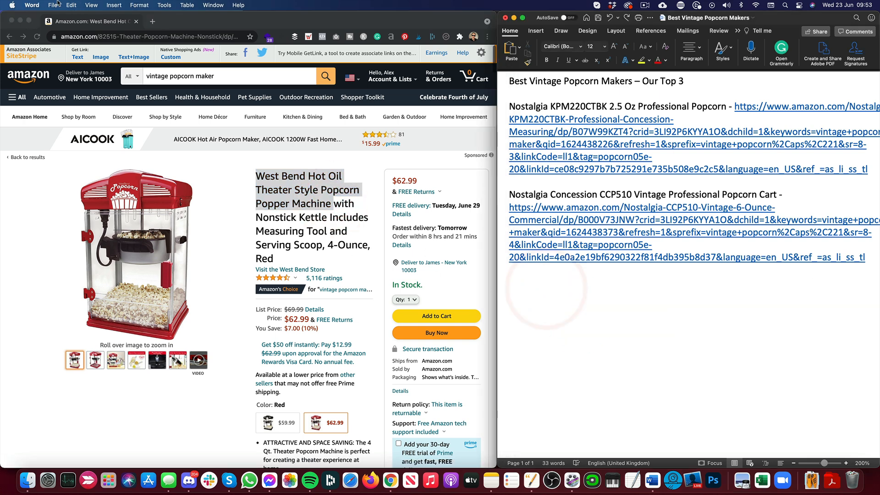
click(71, 5)
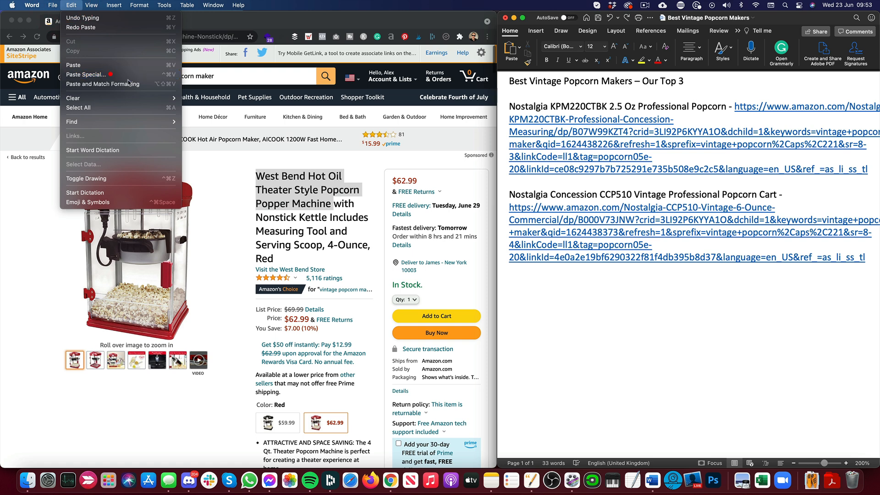
click(112, 77)
click(339, 158)
click(536, 276)
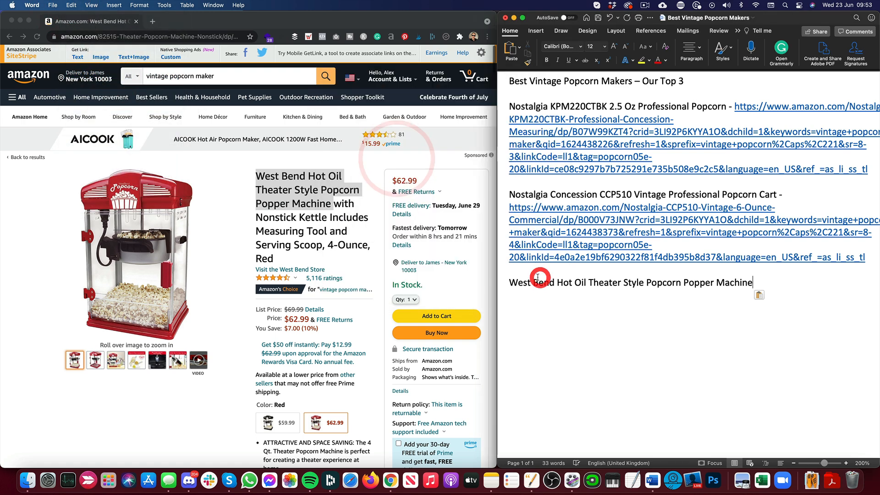
Generate the full-length affiliate text link for the West Bend listing in Chrome and copy it
click(77, 57)
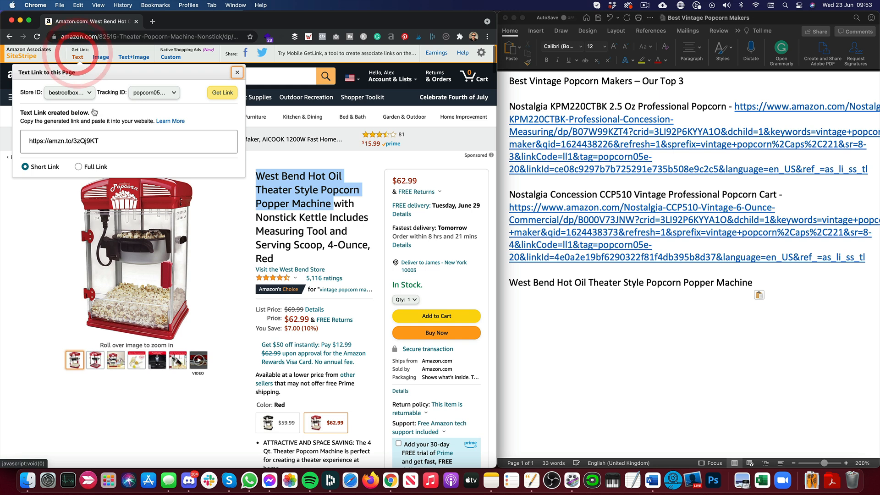
click(87, 165)
click(99, 143)
key(super+c)
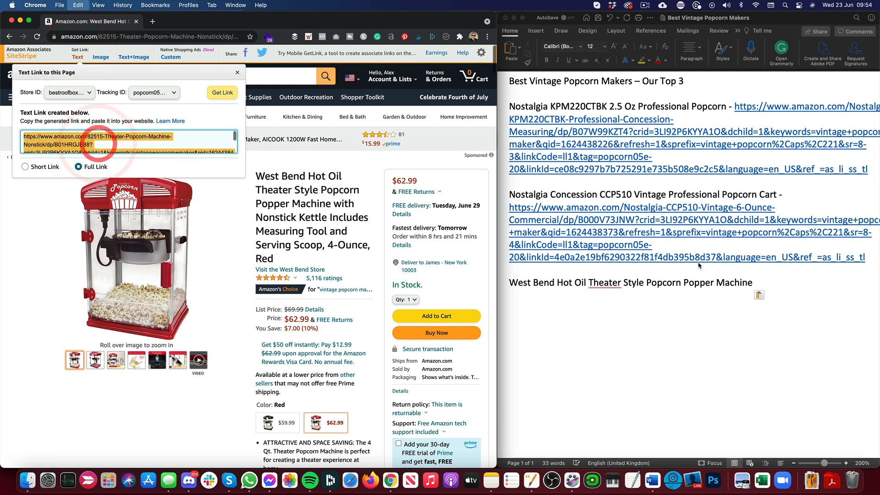
Append a hyphen and the copied affiliate link after the West Bend name in Word, making the URL a hyperlink
click(781, 280)
text(-)
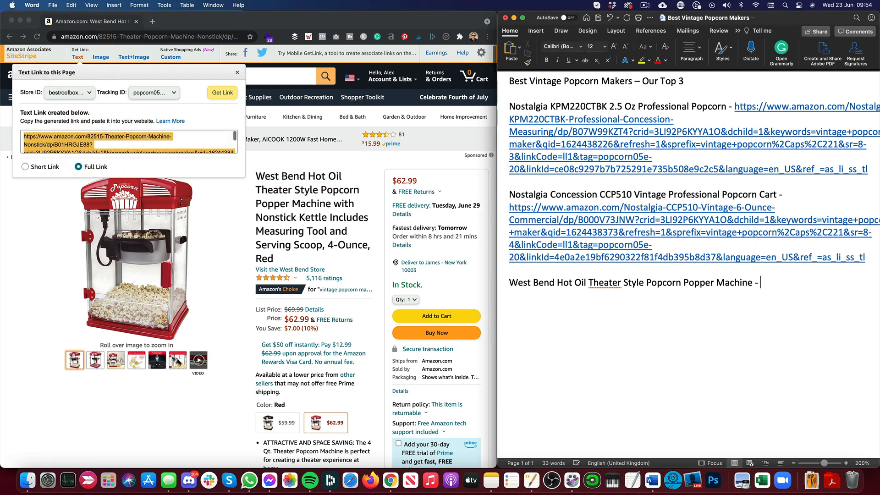
key(super+v)
drag(861, 346, 623, 300)
click(860, 345)
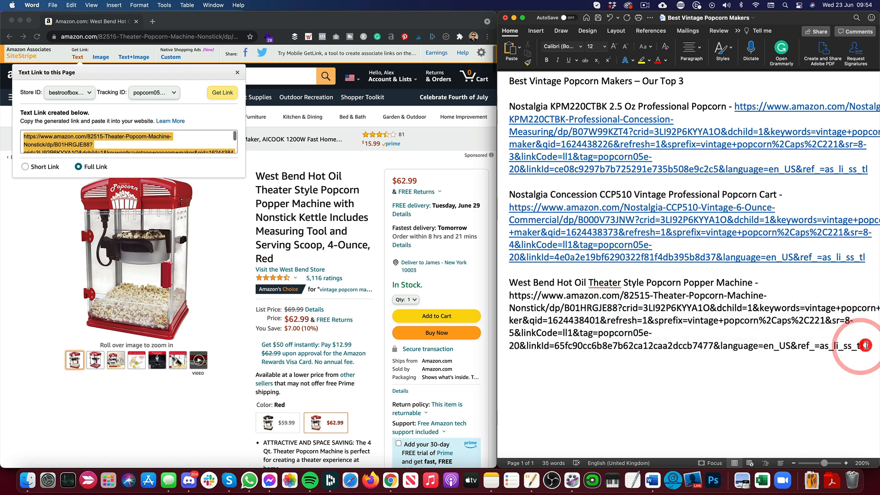
key(Return)
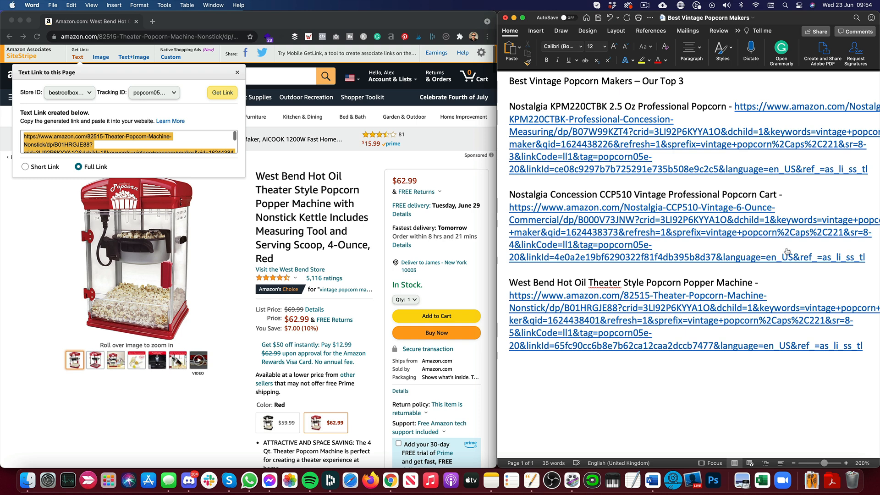
Copy "Nostalgia KPM220CTBK 2.5 Oz Professional Popcorn" from the first list entry and paste it below the third product's link
scroll(709, 169, down, 1)
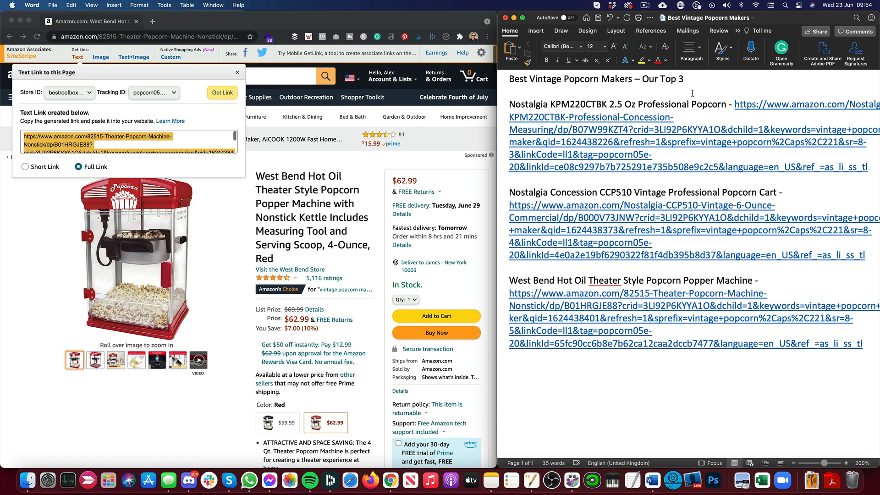
drag(725, 104, 509, 105)
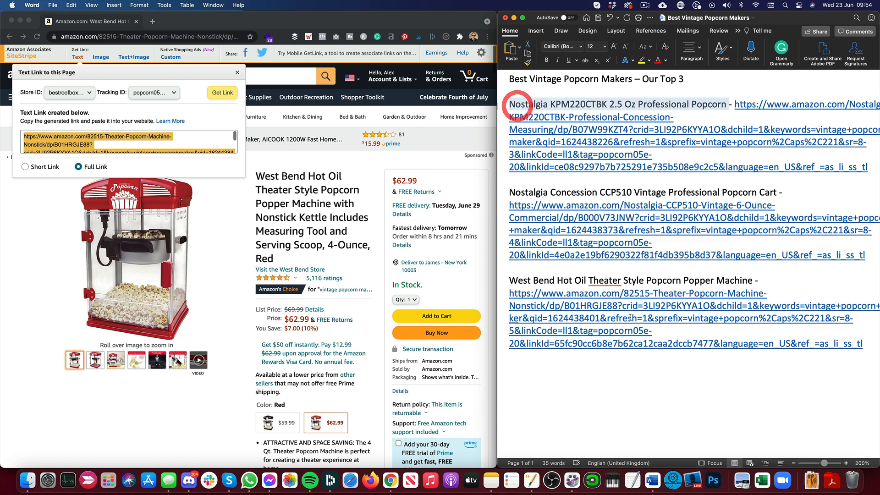
click(540, 379)
key(Return)
key(cmd+v)
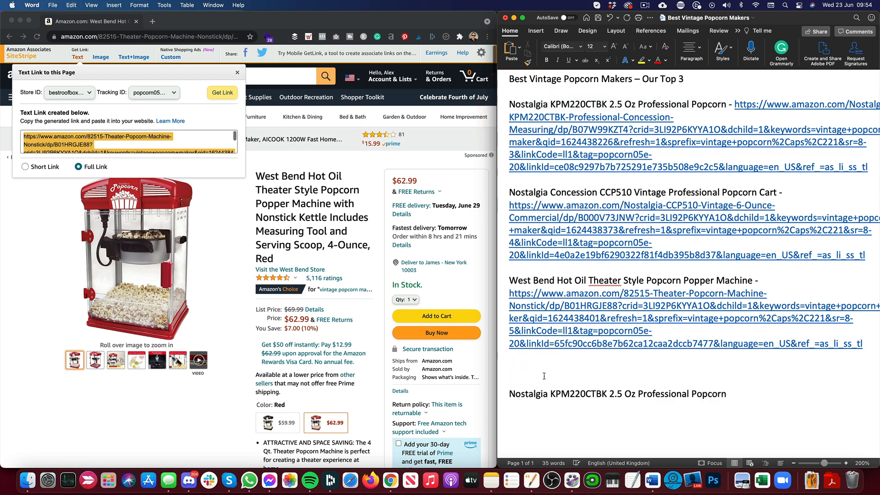
Make the pasted KPM220CTBK name bold and start a new line below it
drag(747, 393, 514, 390)
click(546, 60)
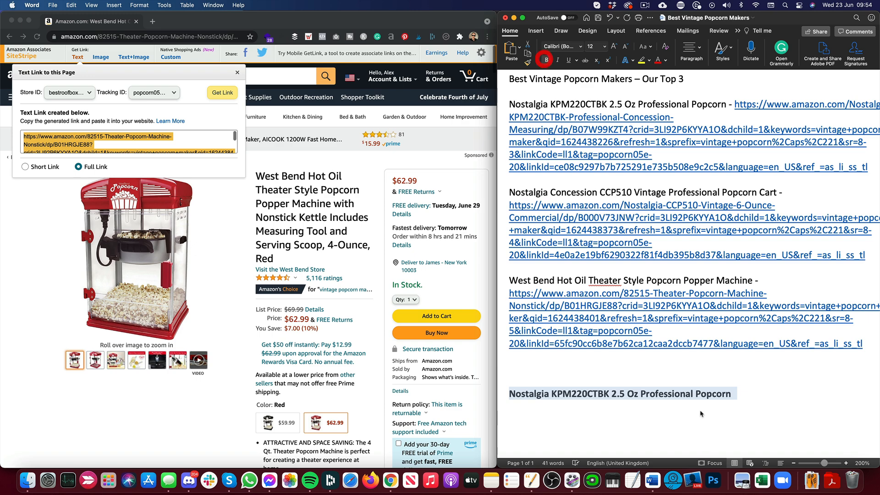
click(751, 397)
key(Return)
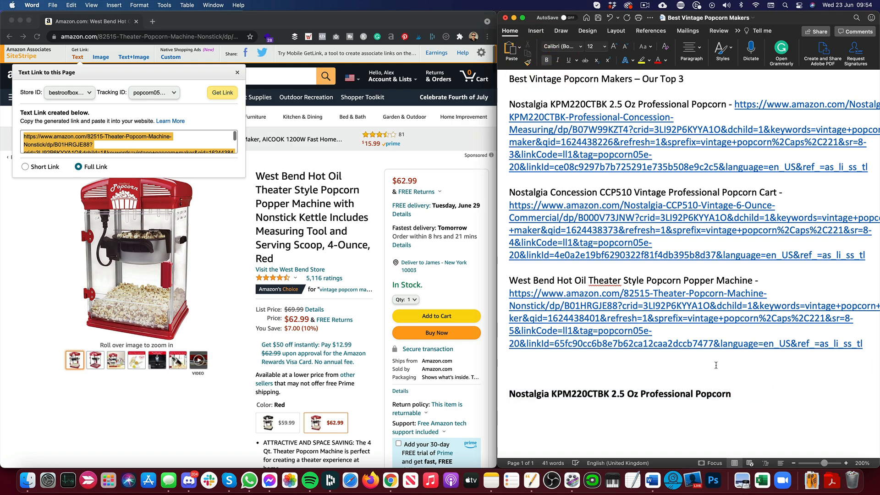
scroll(716, 365, down, 5)
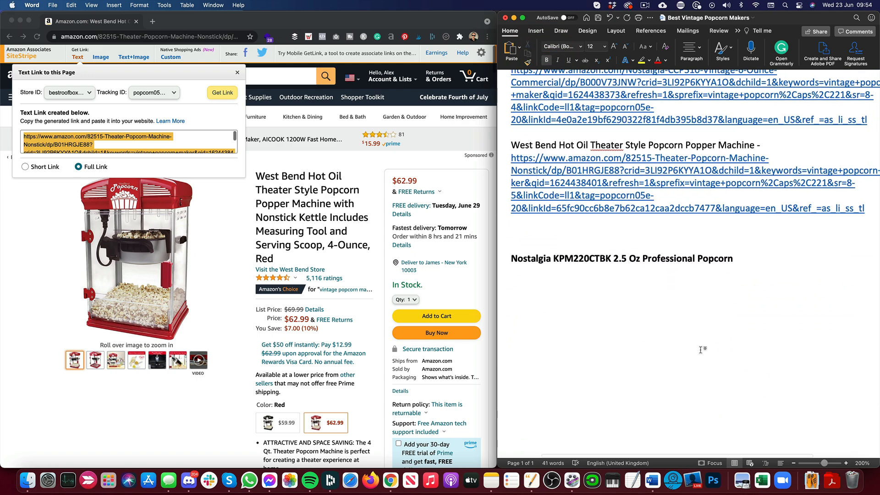
Switch to Chrome, close the text link popup and open the Nostalgia KPM220CTBK listing from the search results
click(314, 187)
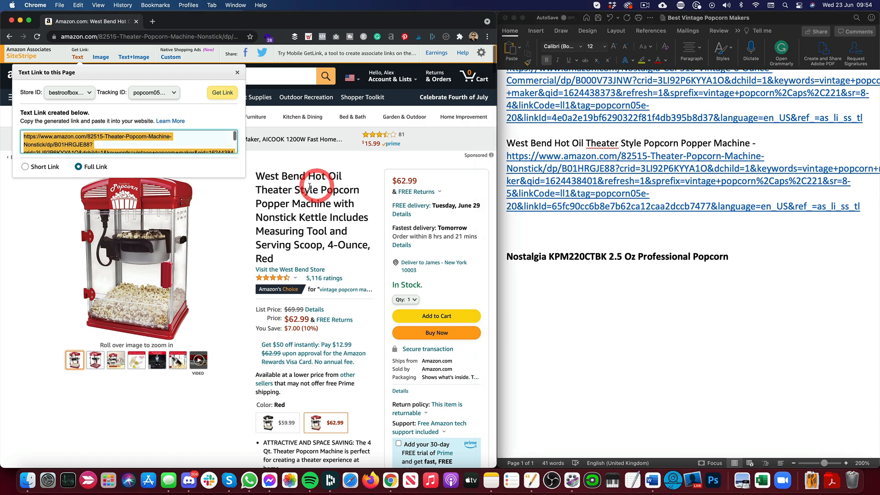
click(237, 72)
click(9, 36)
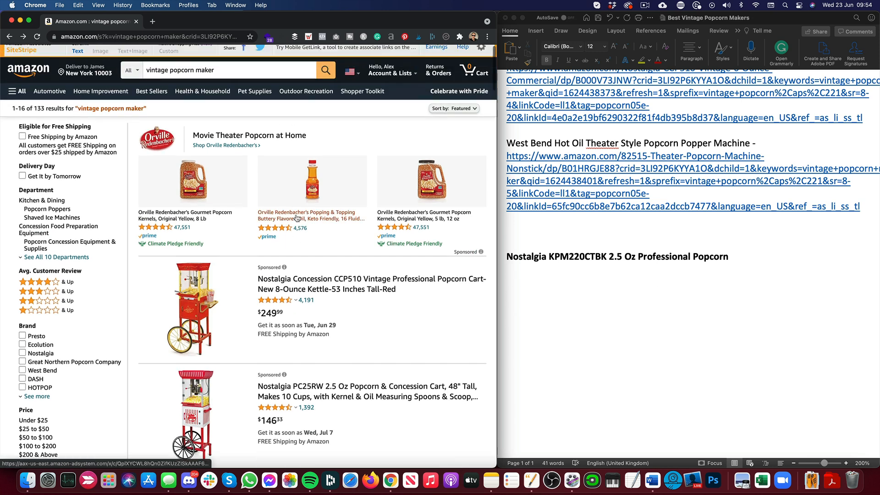
scroll(296, 217, down, 4)
click(350, 357)
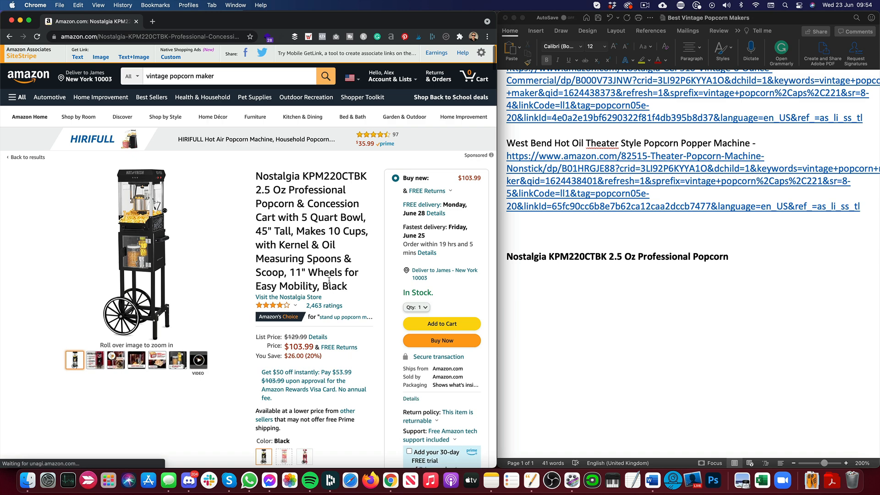
Copy "2.5-OZ. KETTLE" from the listing's feature bullets, paste it under the KPM220CTBK heading in Word and start a new line
scroll(329, 282, down, 5)
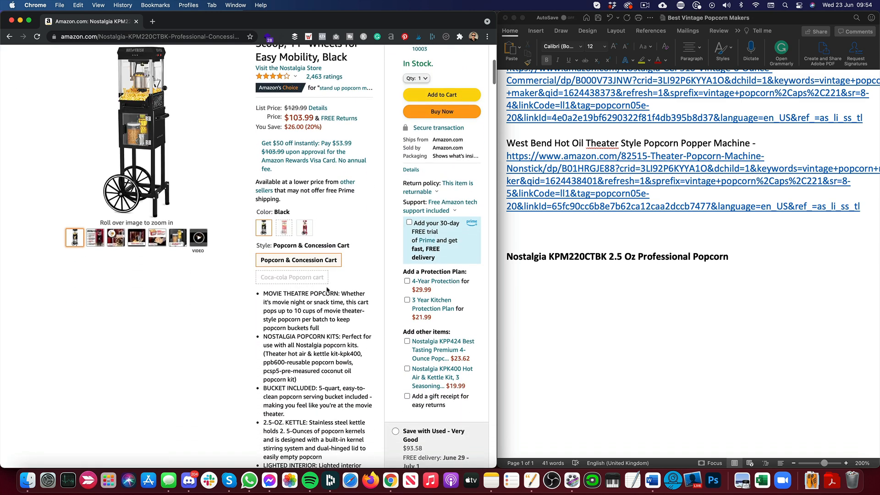
scroll(341, 310, down, 3)
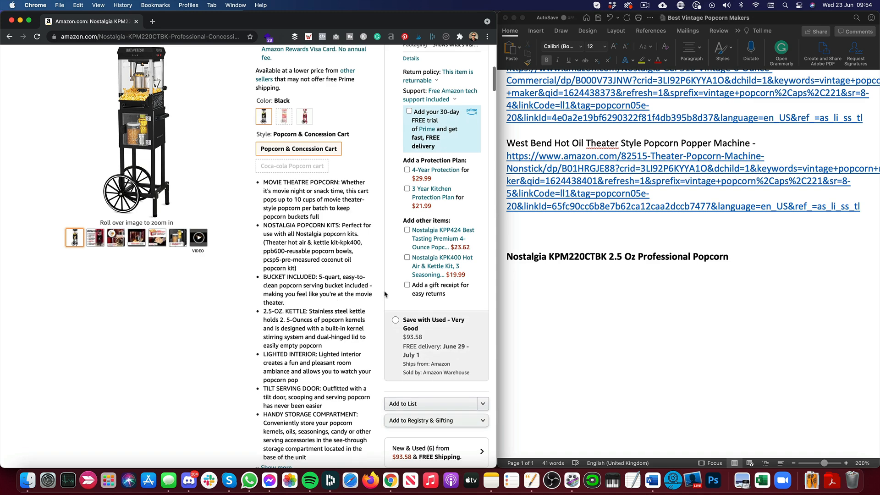
click(601, 287)
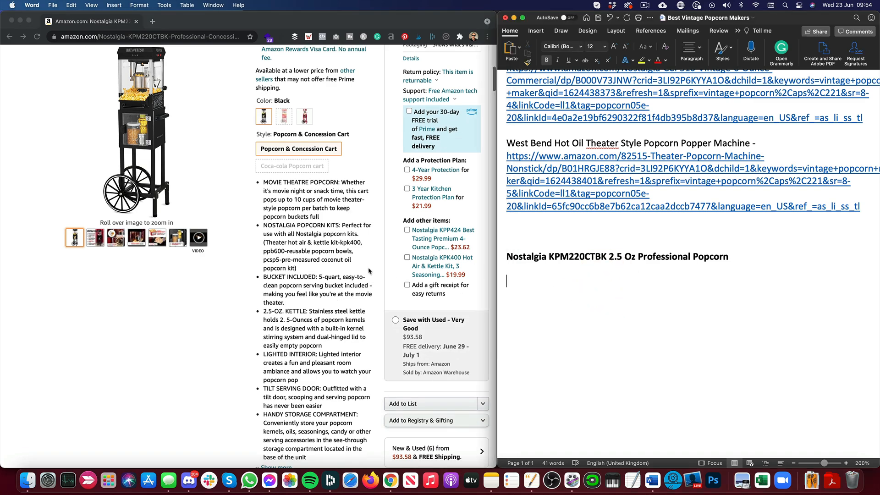
scroll(295, 187, down, 1)
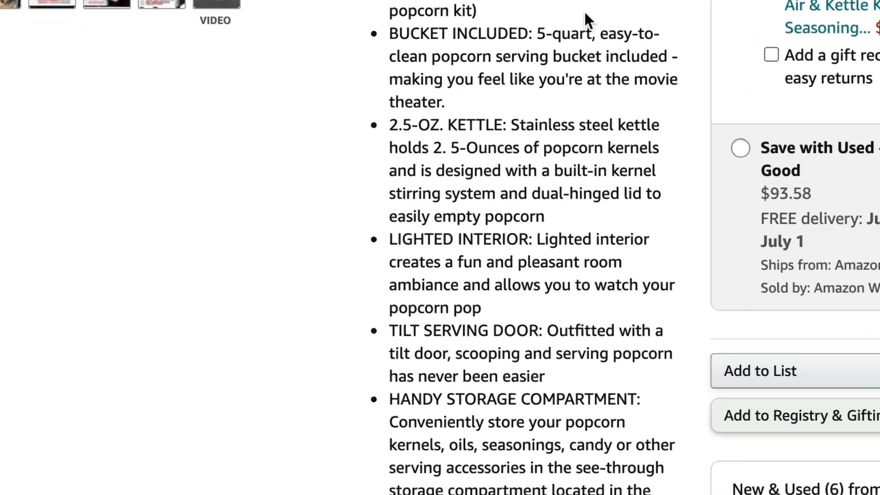
scroll(330, 260, down, 1)
drag(503, 45, 391, 45)
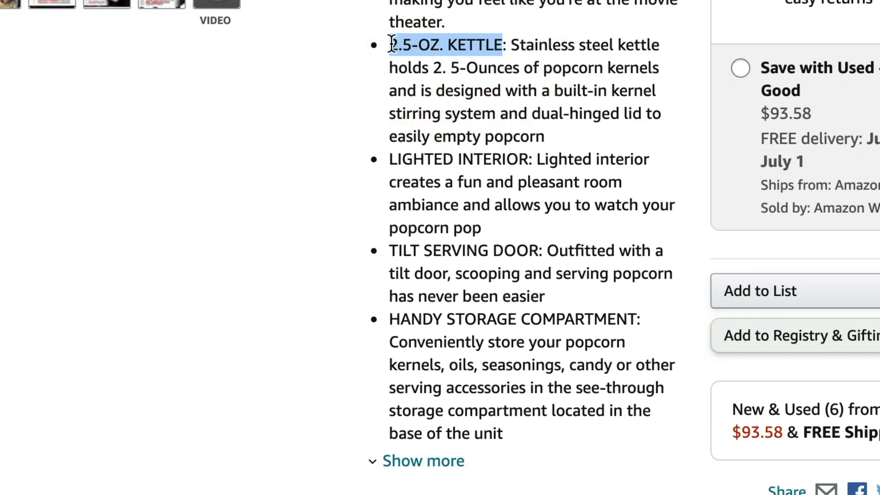
key(super+c)
click(536, 284)
key(super+v)
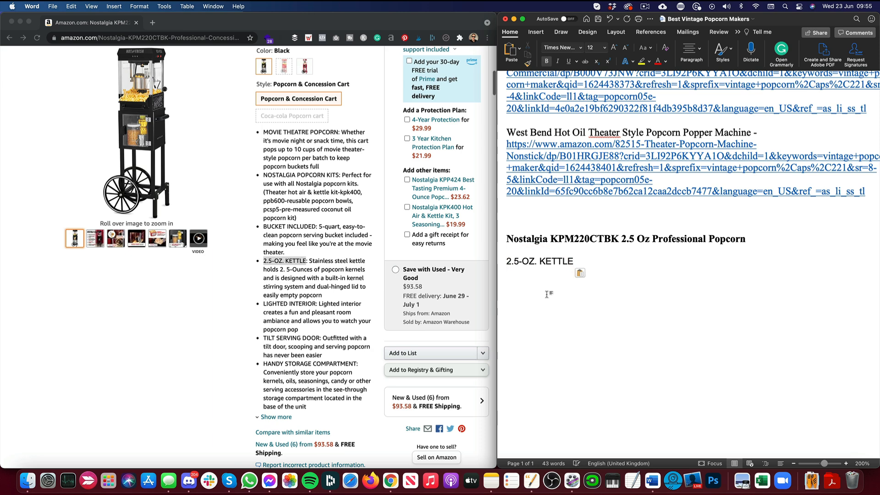
click(581, 274)
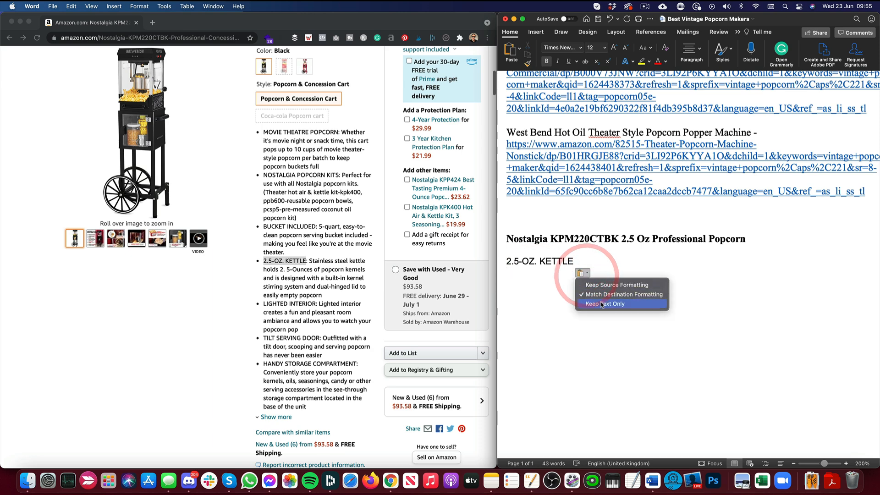
click(588, 260)
key(Return)
Check the listing's lighted interior bullet and enter "Ambient Light" as the next feature in the Word notes
scroll(290, 250, down, 1)
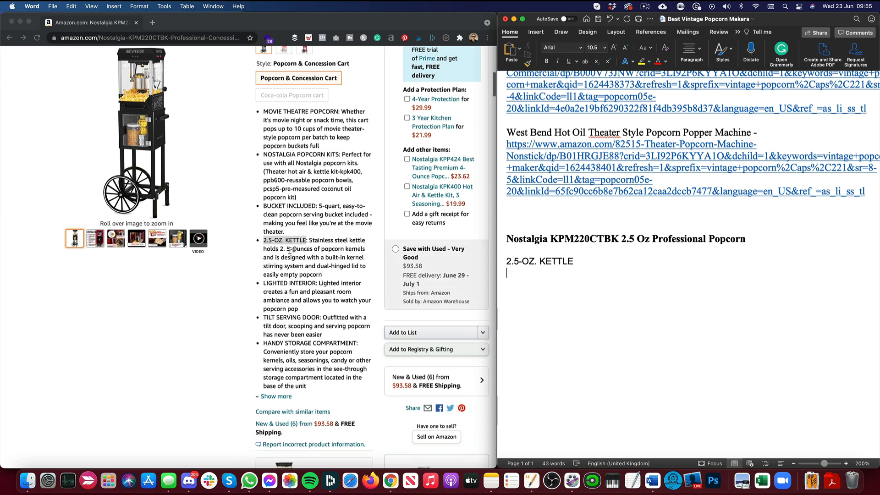
click(312, 273)
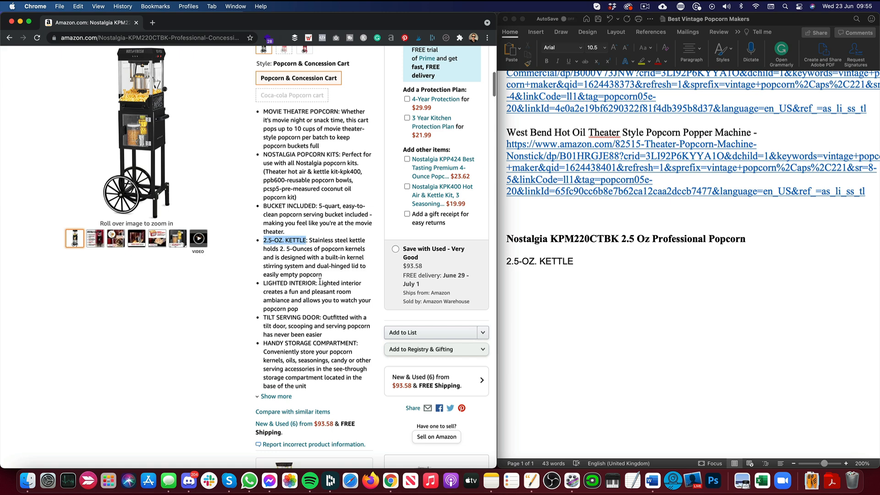
click(522, 277)
text(Ambi)
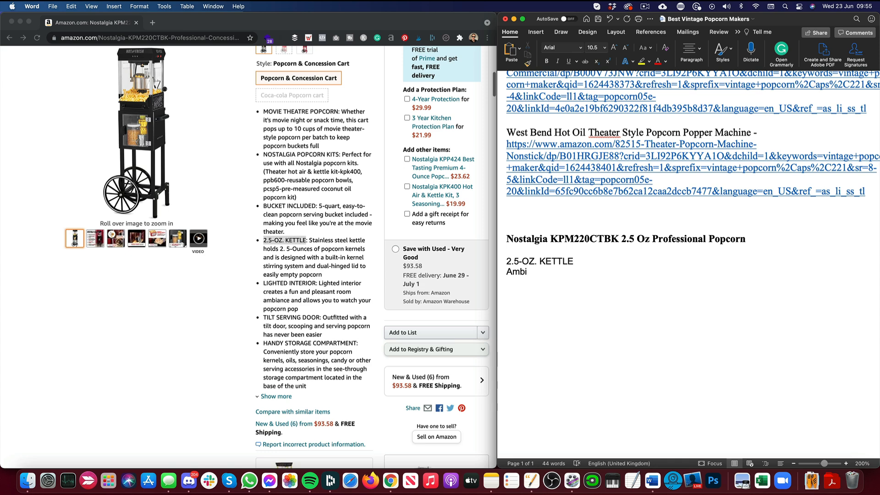
key(BackSpace)
key(BackSpace)
key(BackSpace)
key(BackSpace)
text(Light)
key(BackSpace)
key(BackSpace)
key(BackSpace)
key(BackSpace)
key(BackSpace)
text(Ambient Light)
Examine the manufacturer's graphics further down the Nostalgia listing in Chrome for more product features
click(307, 316)
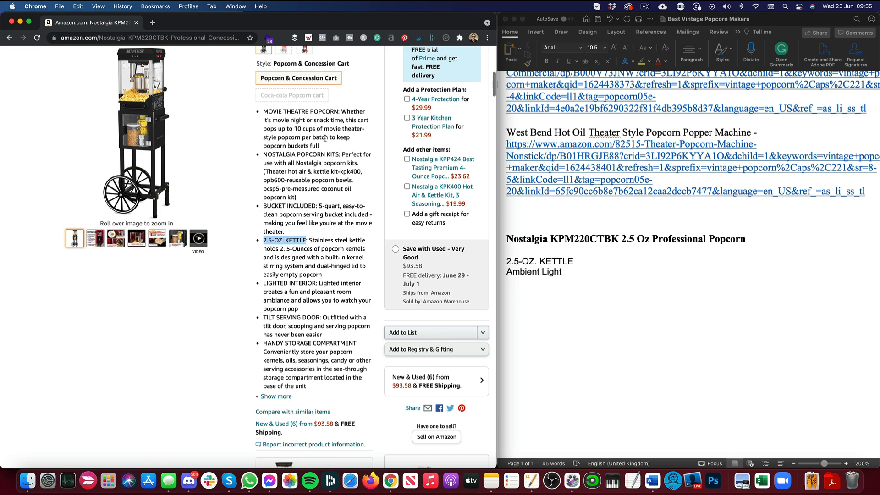
scroll(326, 120, down, 20)
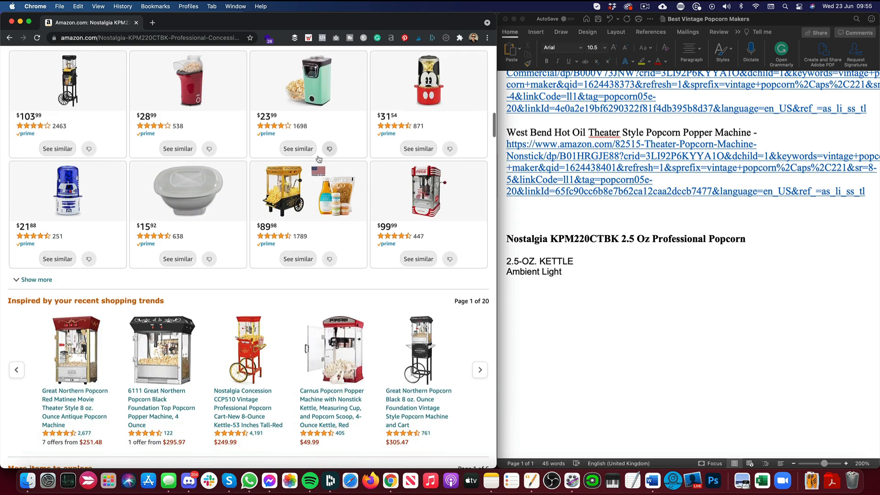
scroll(317, 162, down, 15)
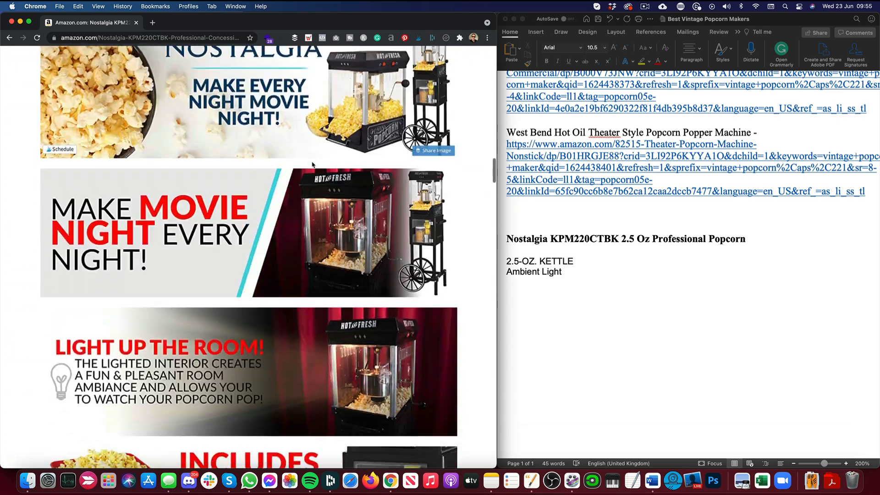
scroll(312, 165, down, 5)
scroll(311, 165, up, 6)
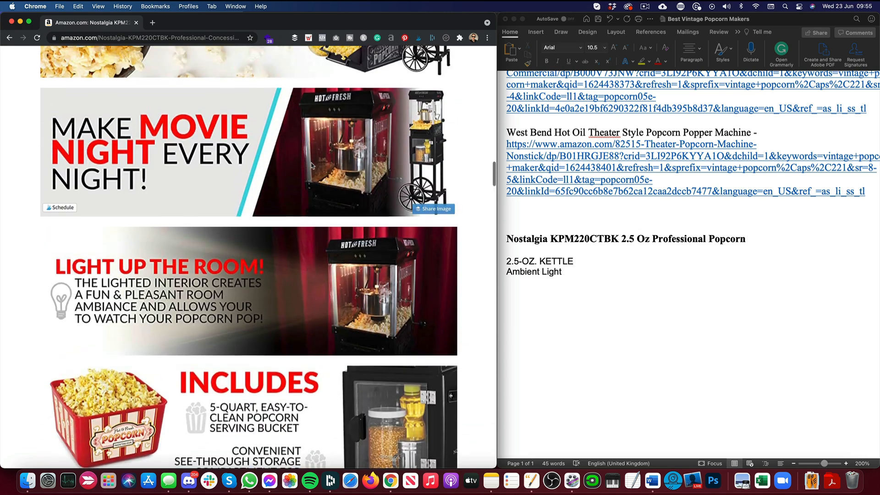
scroll(312, 166, up, 3)
scroll(276, 222, down, 2)
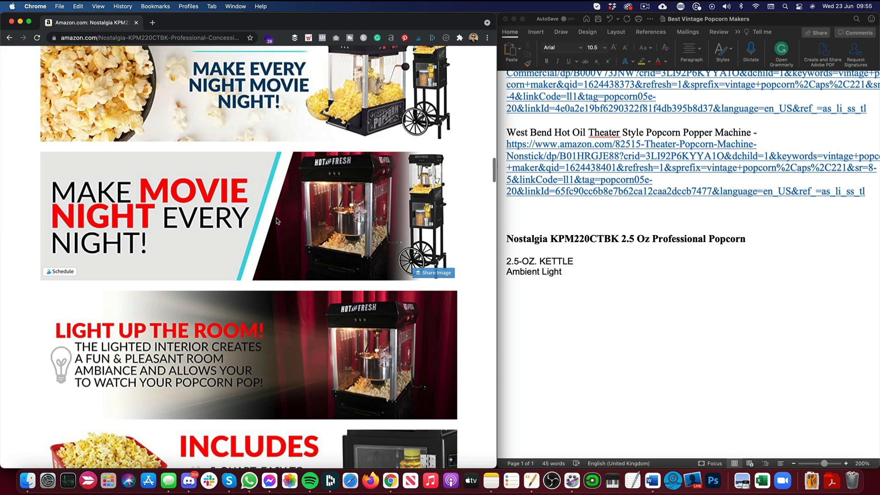
scroll(276, 222, down, 2)
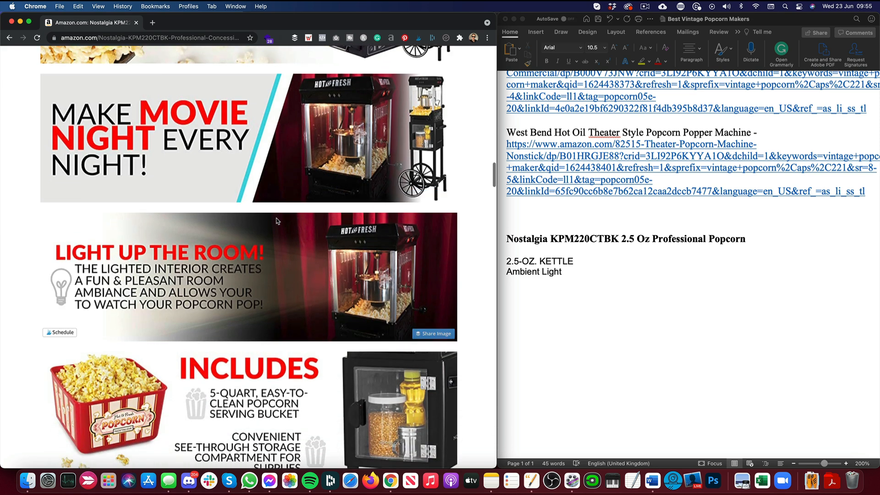
scroll(276, 221, down, 1)
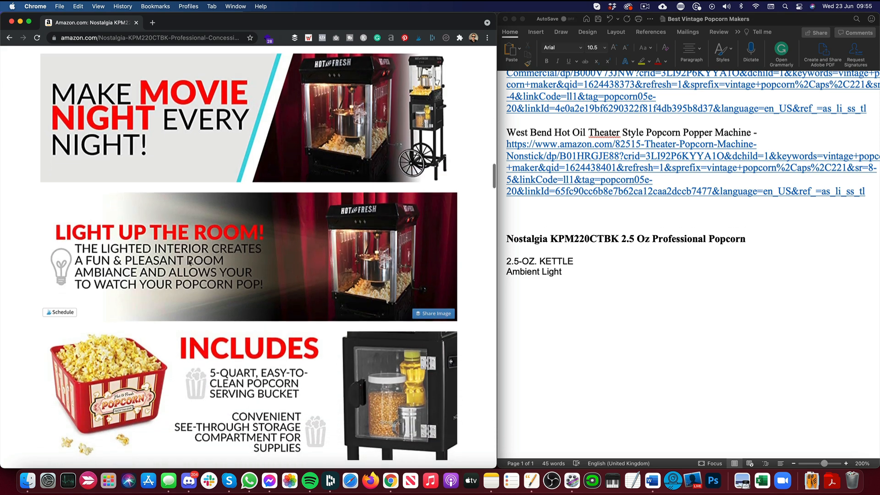
scroll(262, 247, down, 1)
scroll(262, 246, down, 5)
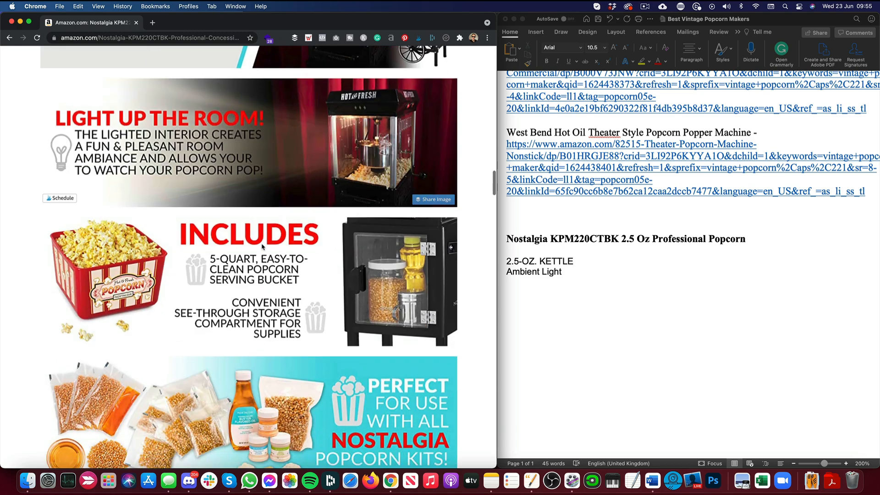
Copy "tempered glass windows and door" from the product description and paste it below "Ambient Light" in Word
scroll(263, 246, down, 20)
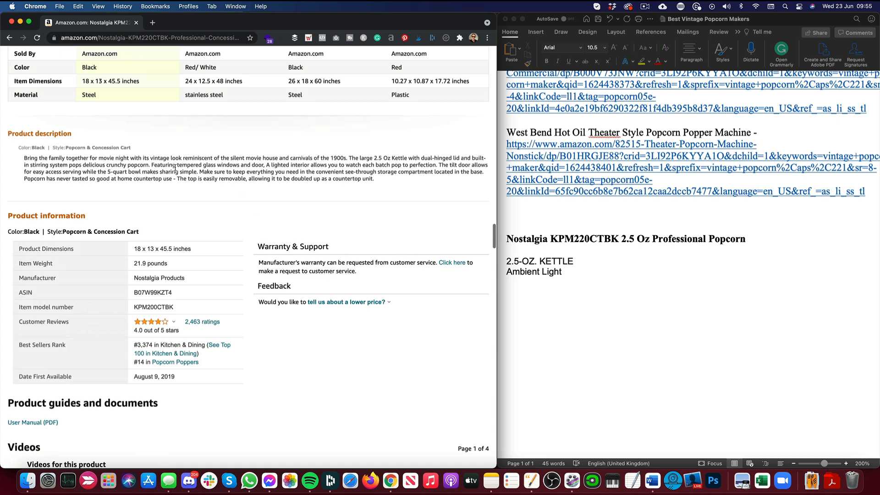
drag(177, 165, 264, 164)
click(576, 270)
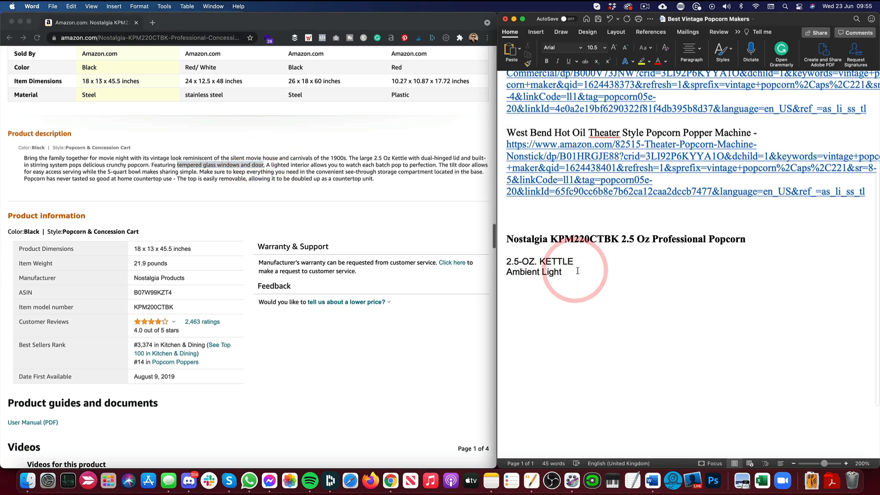
key(super+v)
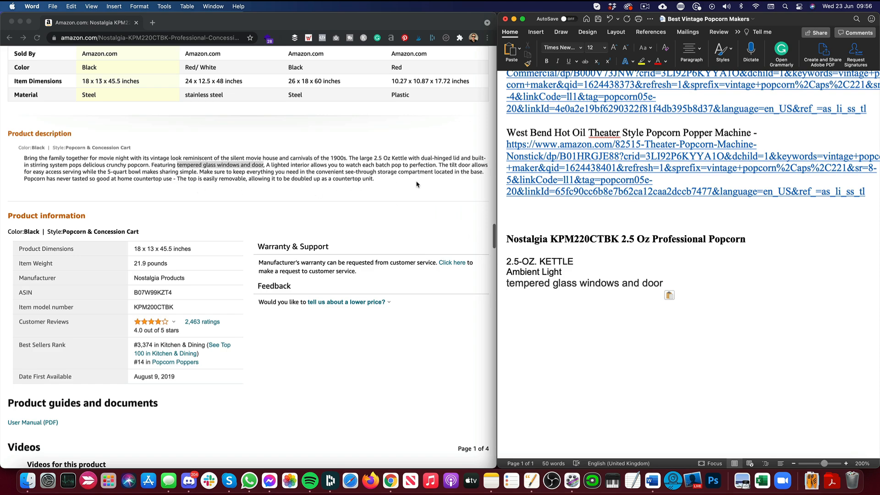
Copy "very easy to clean with the pull out tray" from the first top customer review and paste it as the next feature line in Word
scroll(302, 188, down, 10)
click(310, 196)
scroll(274, 201, down, 8)
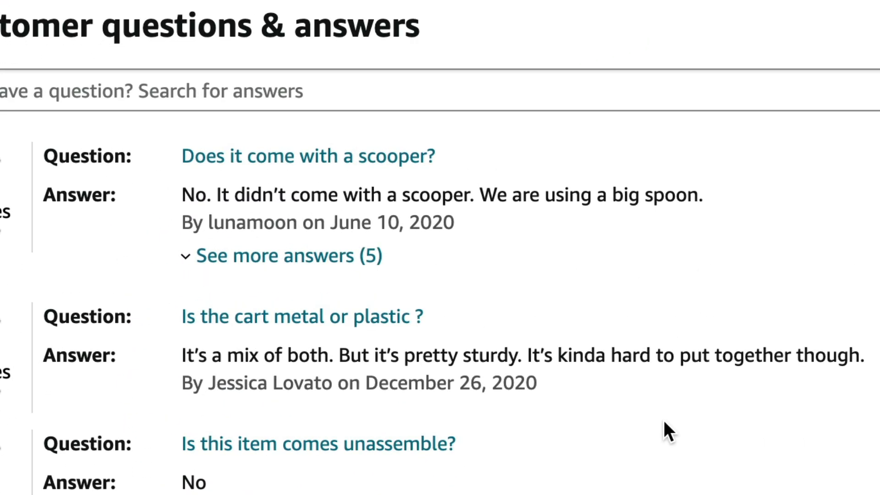
scroll(614, 395, down, 10)
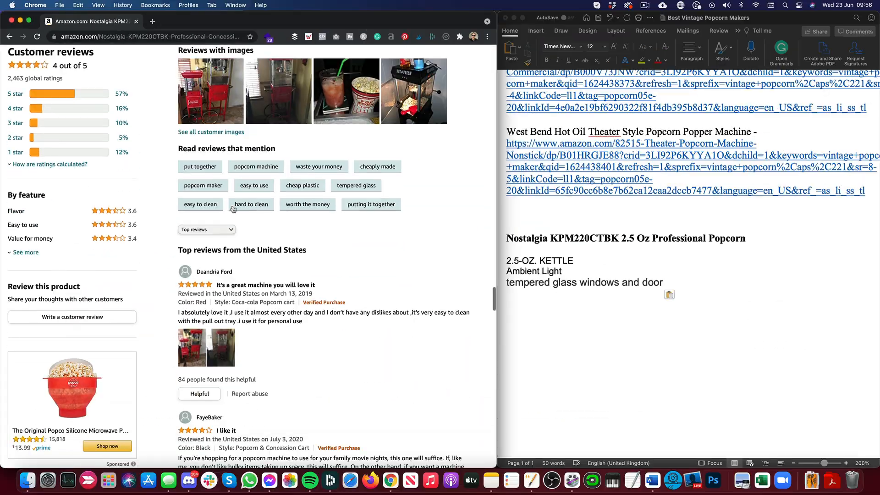
scroll(232, 204, down, 1)
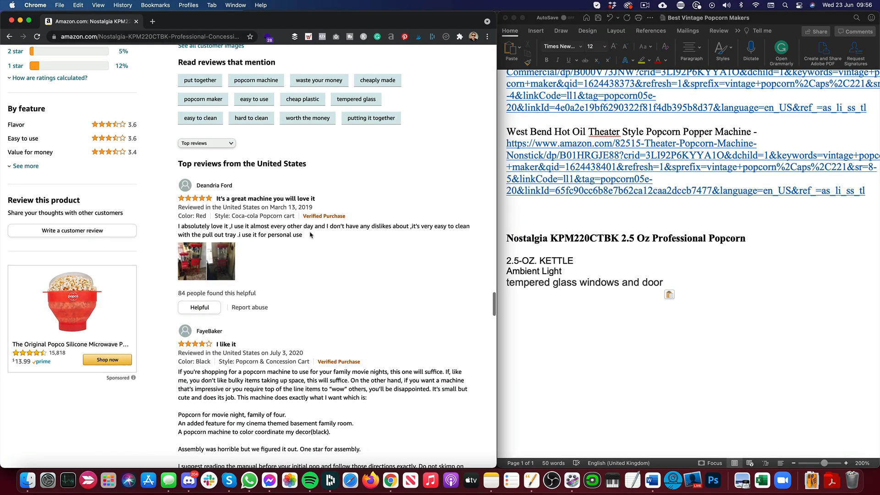
scroll(310, 235, up, 2)
scroll(326, 236, down, 2)
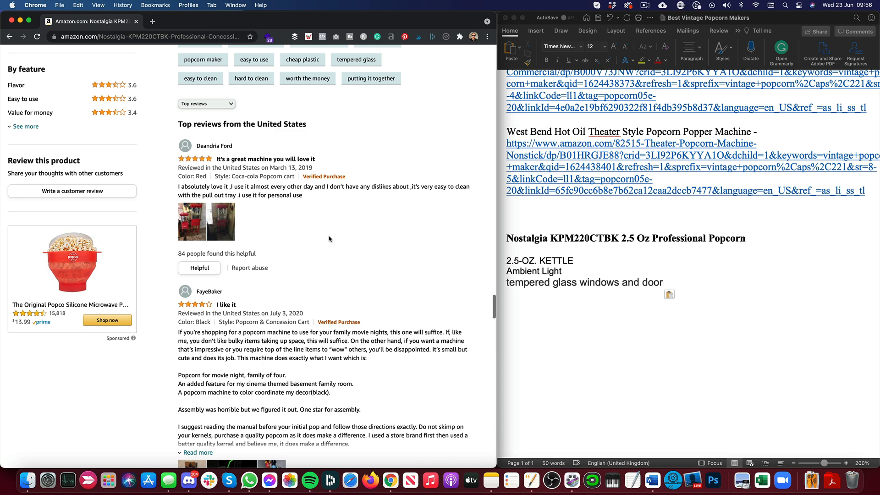
drag(429, 182, 236, 194)
key(super+c)
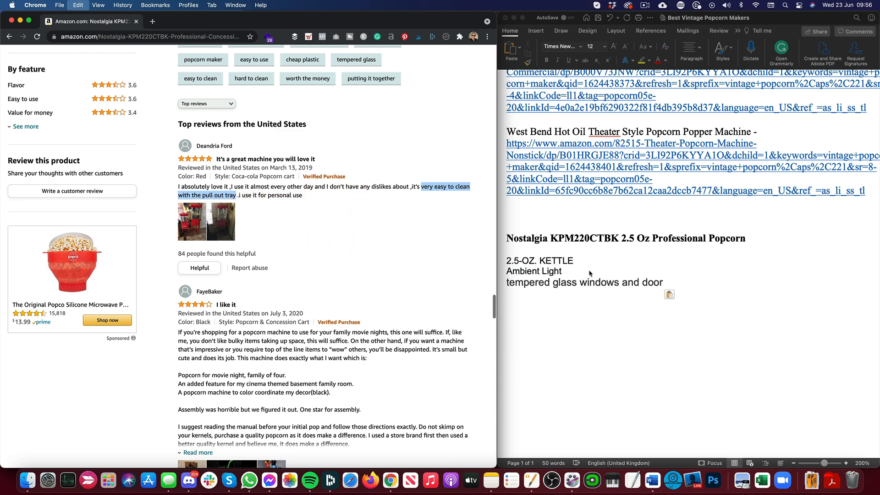
click(669, 279)
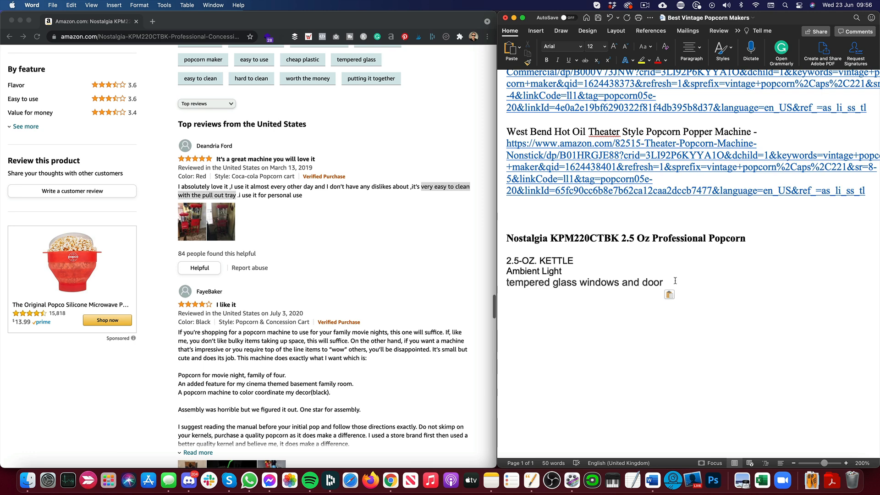
key(super+v)
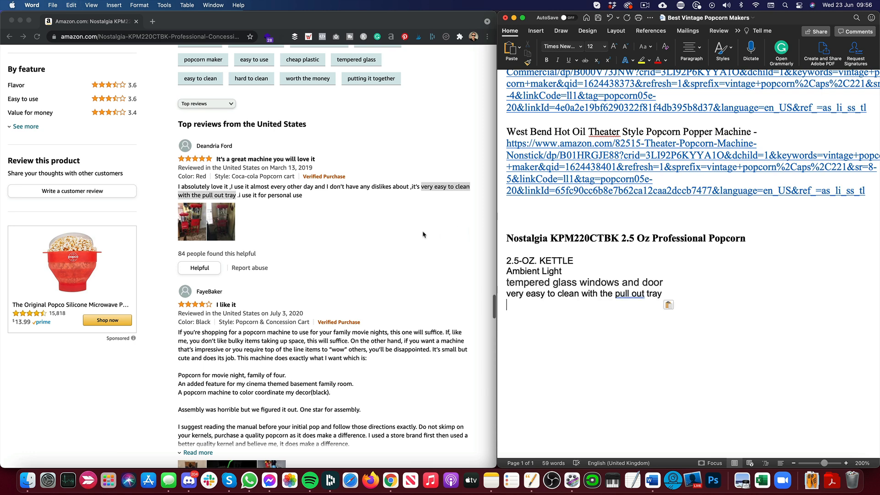
Read the second customer review and add "Can be difficult to assemble" on its own line in the Word notes
scroll(424, 235, down, 3)
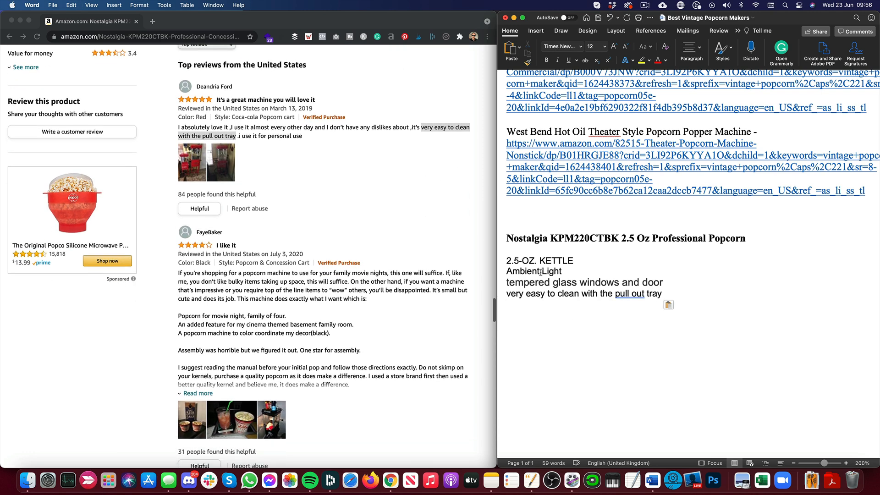
scroll(389, 214, down, 1)
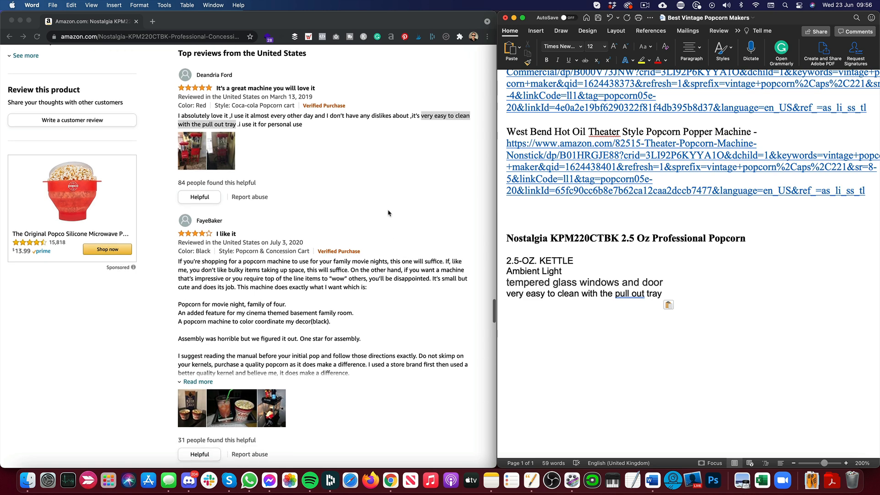
scroll(388, 213, down, 2)
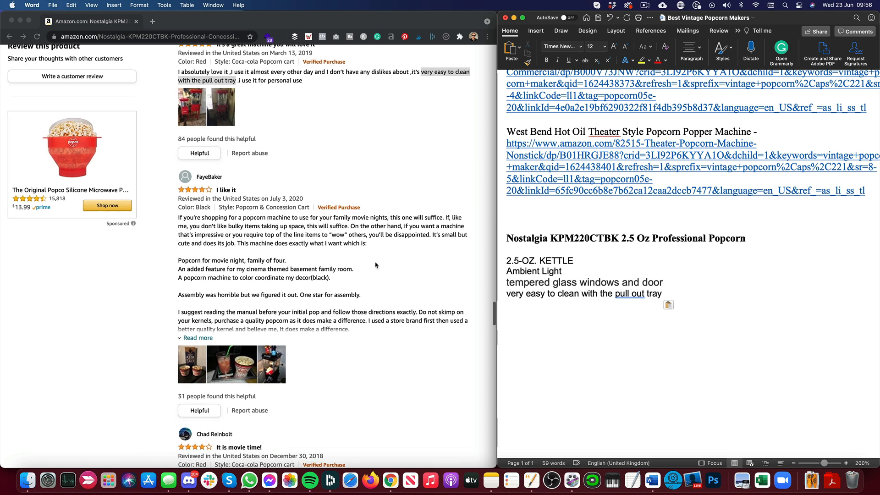
scroll(376, 264, down, 1)
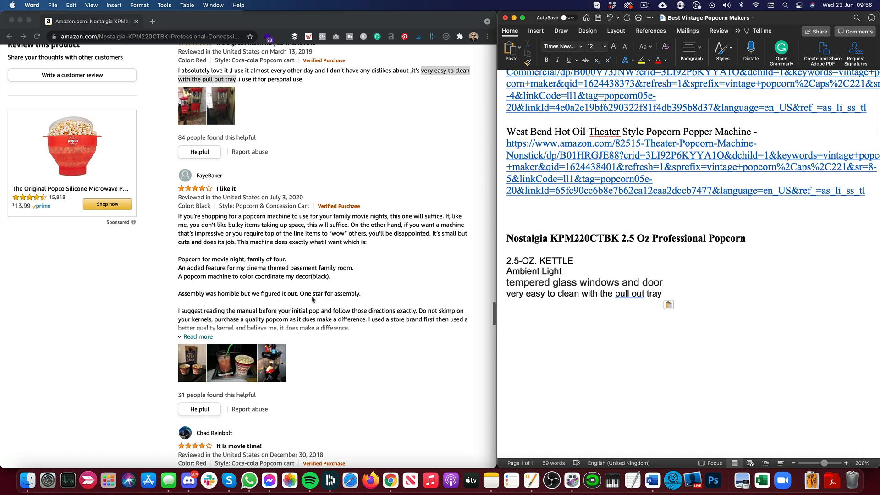
key(Return)
text(Can be)
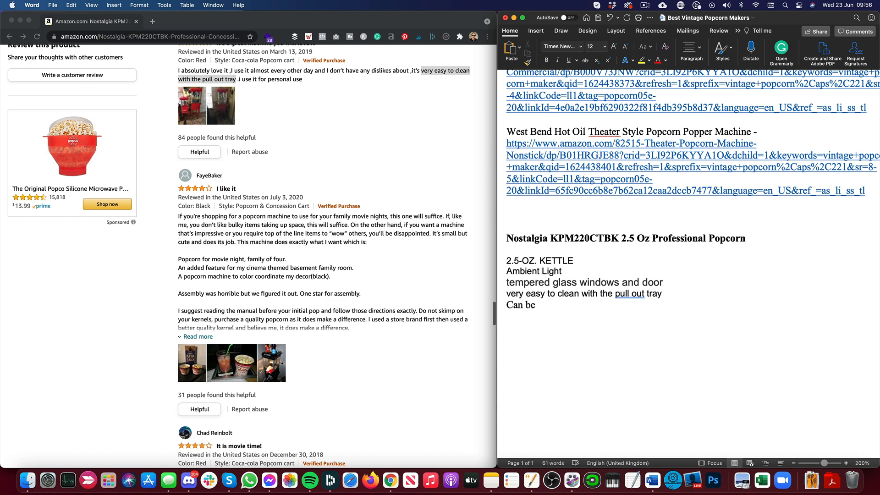
text( difrficul)
key(BackSpace)
key(BackSpace)
key(BackSpace)
key(BackSpace)
key(BackSpace)
key(BackSpace)
text(filcu)
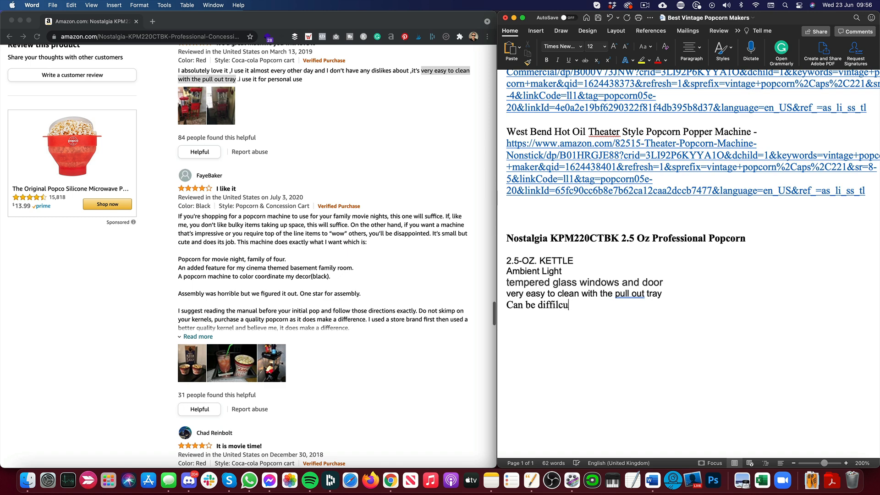
text(lt to)
key(BackSpace)
key(BackSpace)
key(BackSpace)
key(BackSpace)
text(icult to assemble)
key(Return)
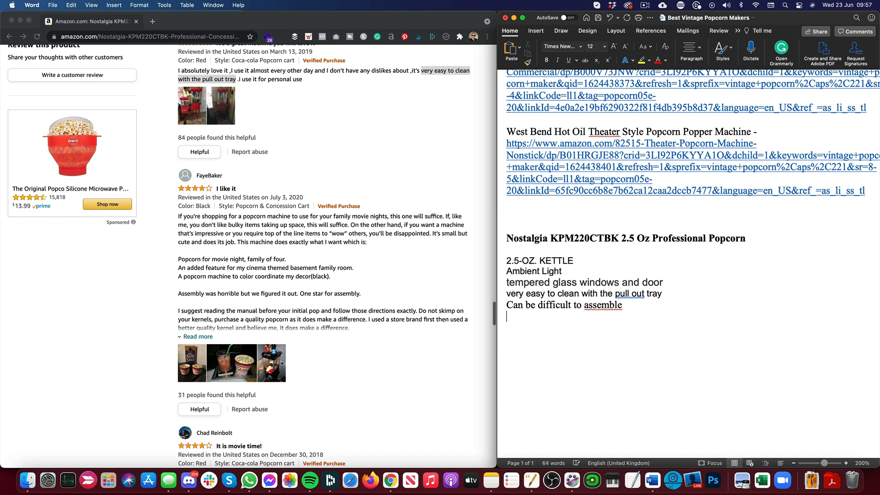
Expand the second customer review on the Nostalgia listing in Chrome and read on through the next two reviews
scroll(649, 352, down, 1)
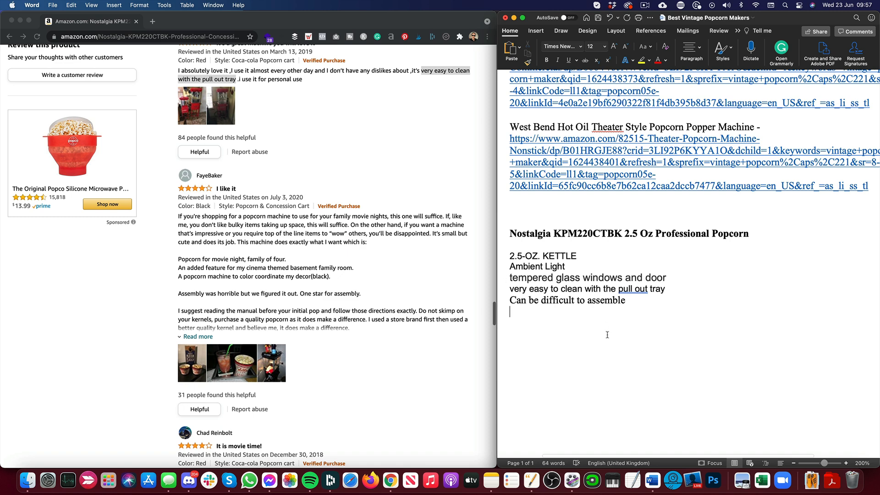
scroll(321, 275, down, 3)
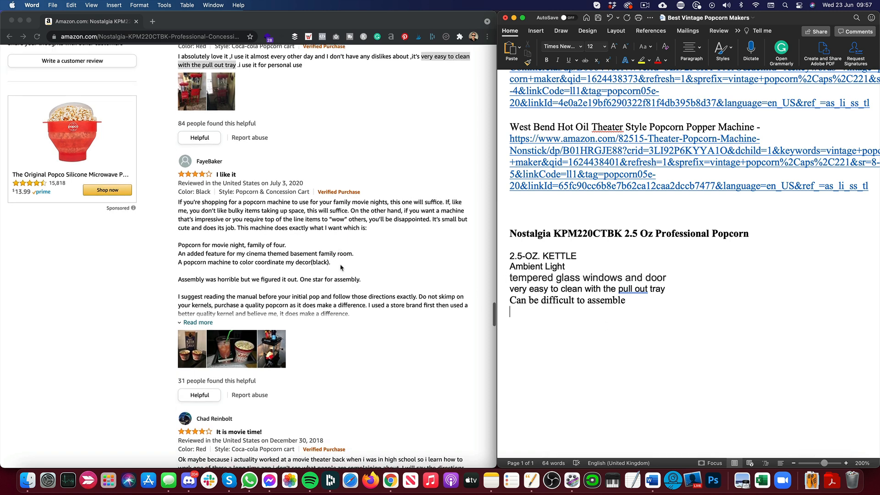
click(202, 310)
click(200, 310)
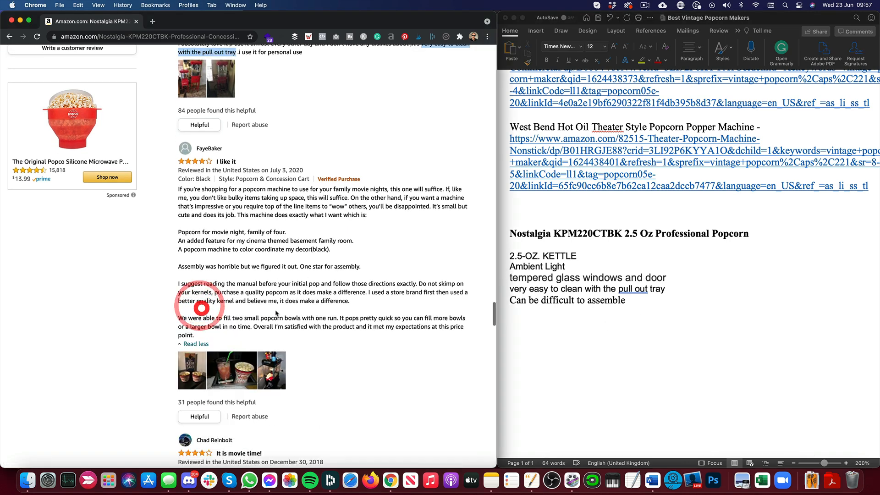
scroll(285, 294, down, 10)
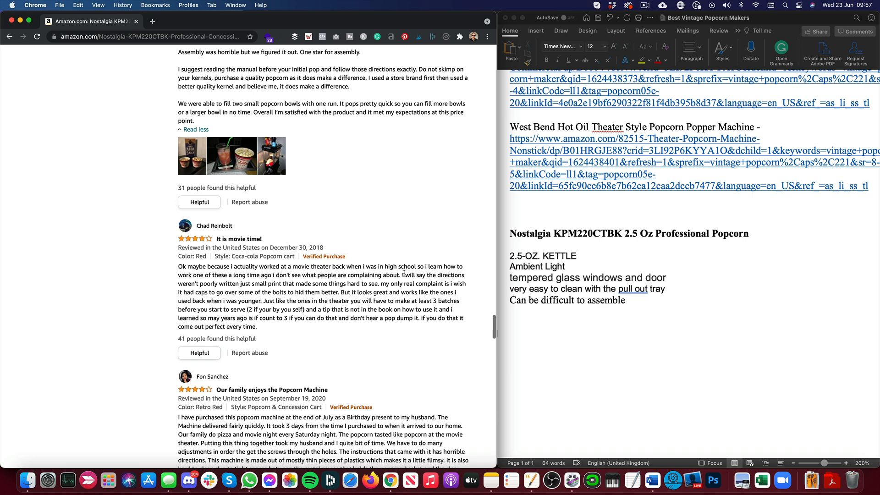
scroll(338, 322, down, 2)
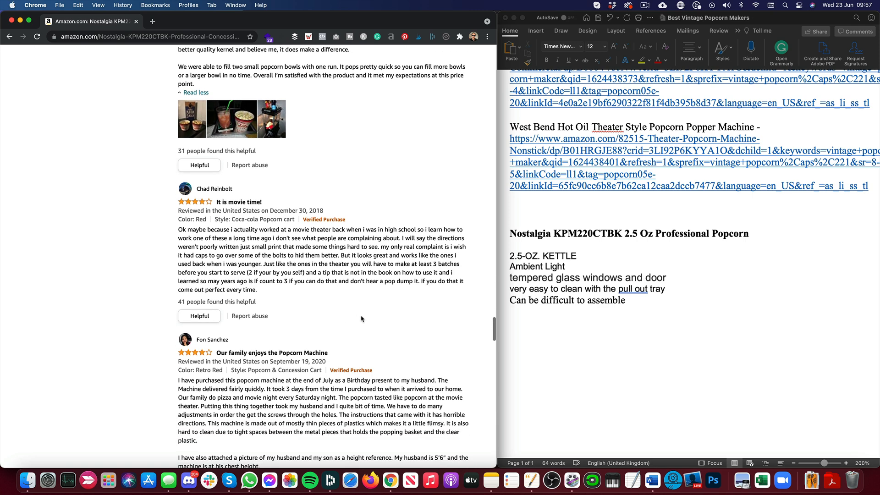
scroll(361, 319, down, 4)
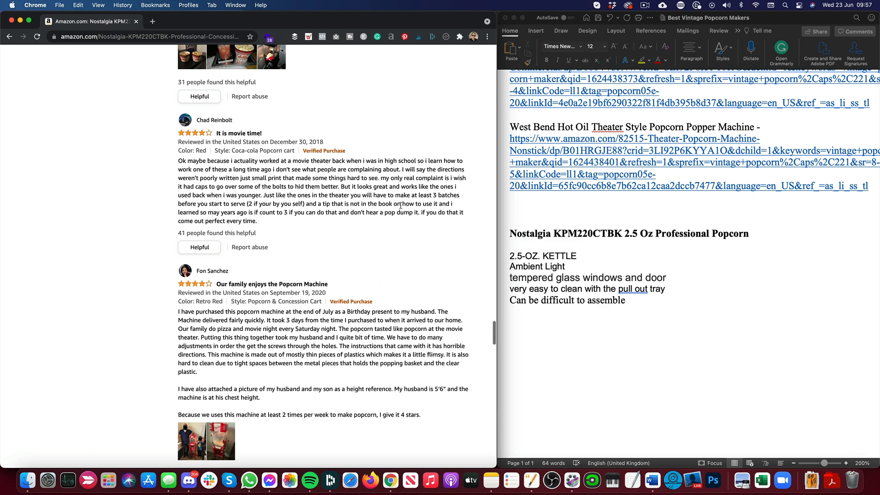
Add "Instructions are in a very small print" as a new line below "Can be difficult to assemble" in the Word notes
click(584, 320)
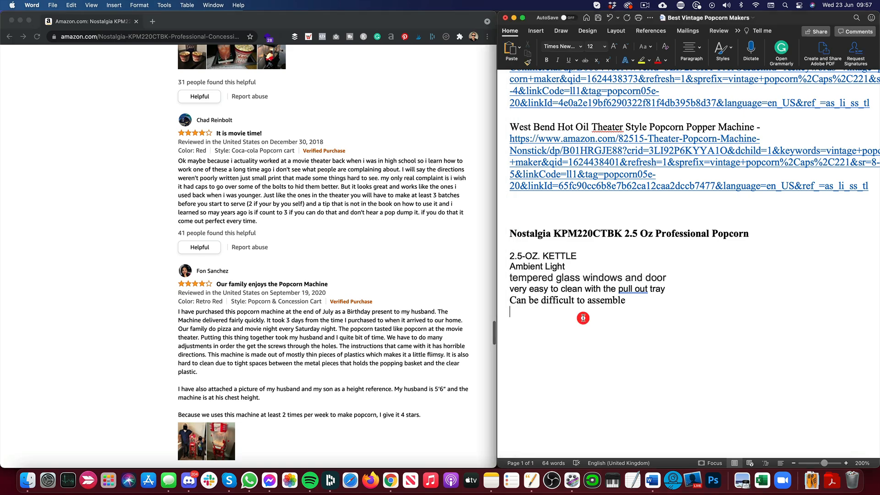
text(Instruction)
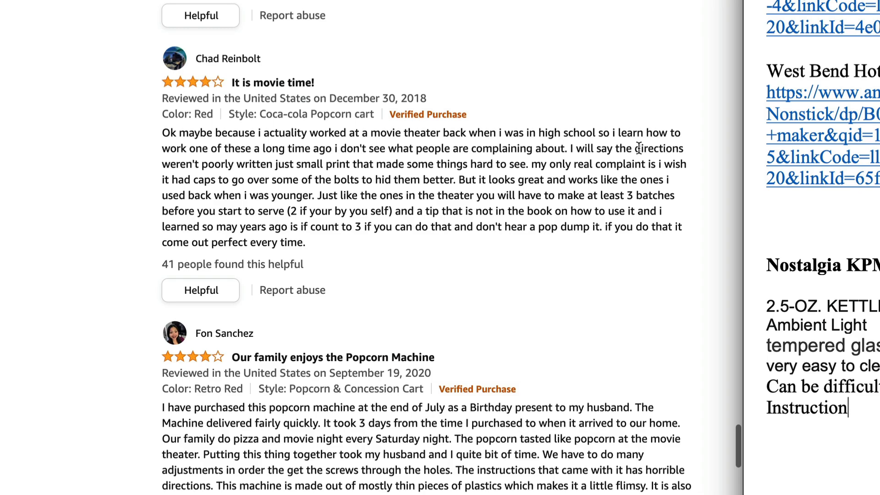
drag(307, 163, 201, 163)
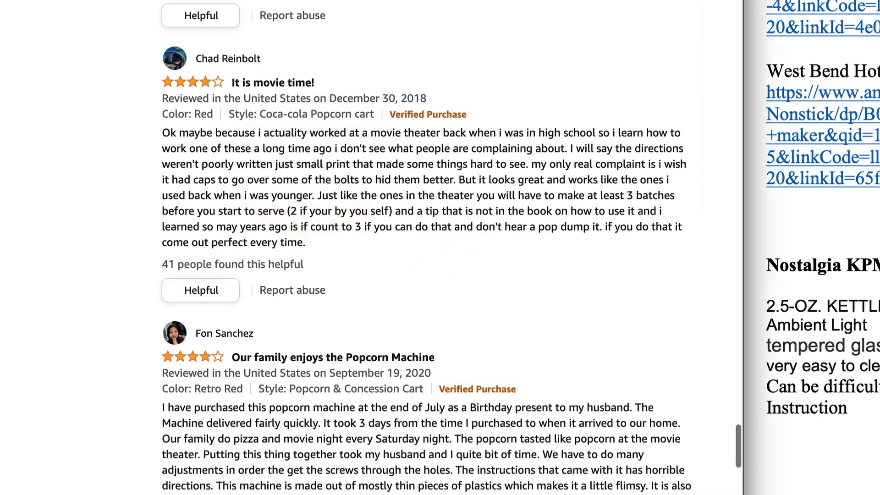
click(878, 407)
text(o)
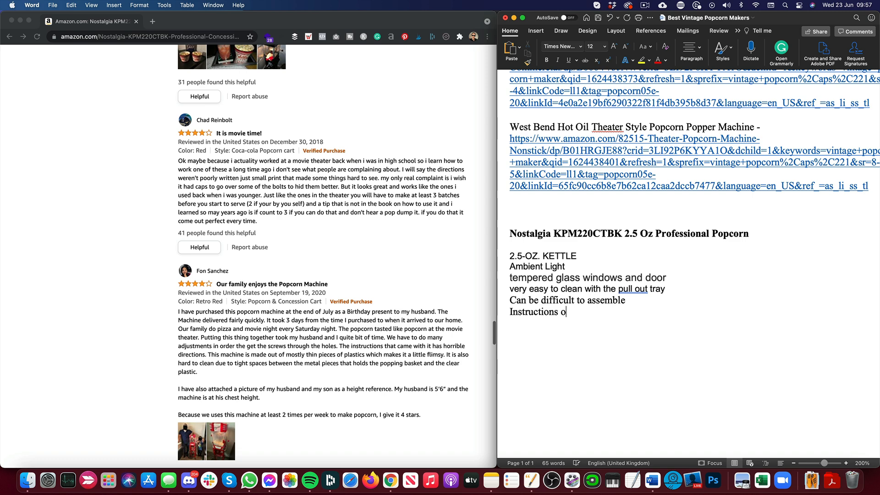
text(re in a veyry sm)
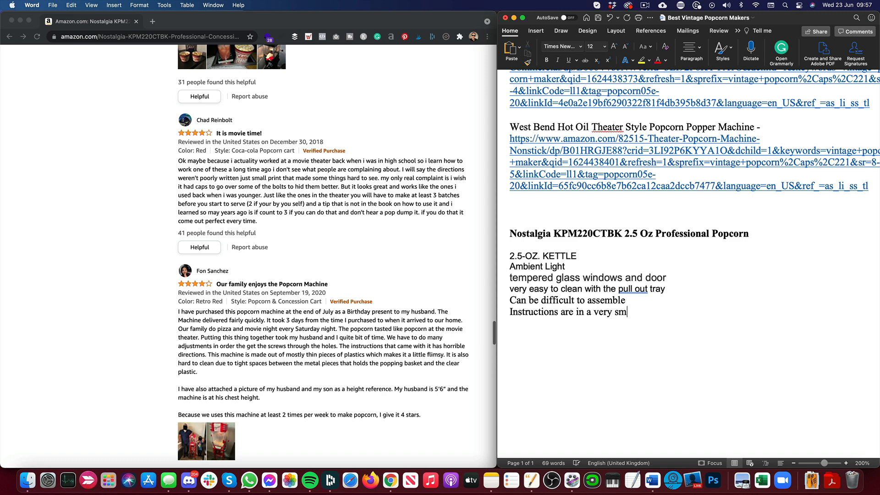
text(all;print)
key(Return)
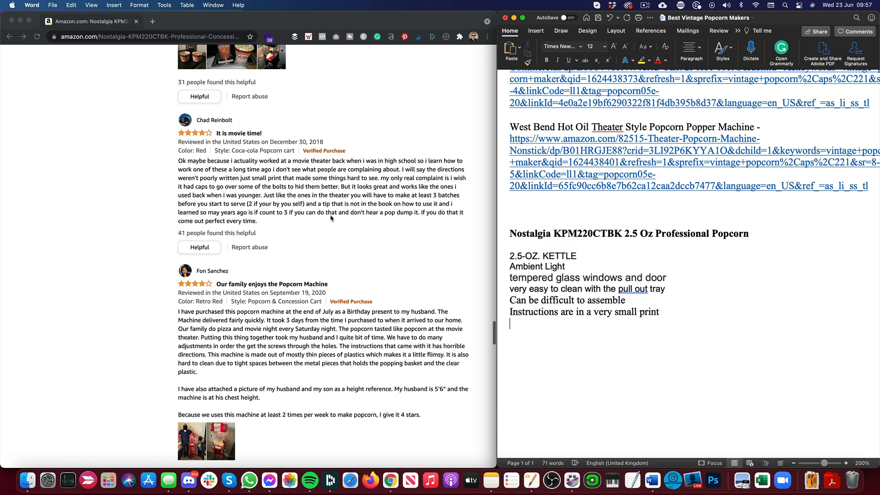
Read the further customer reviews in Chrome, down to the "Follow up review" entry, for more drawbacks
click(331, 217)
scroll(332, 218, down, 3)
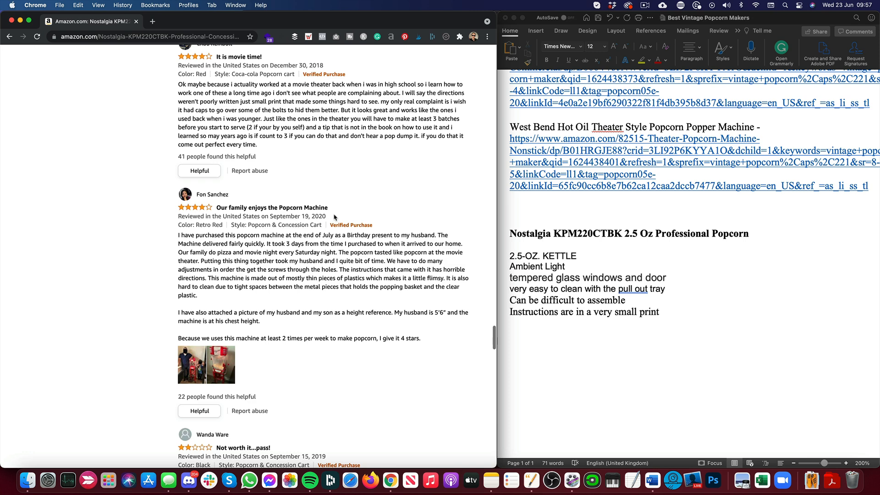
scroll(336, 217, down, 1)
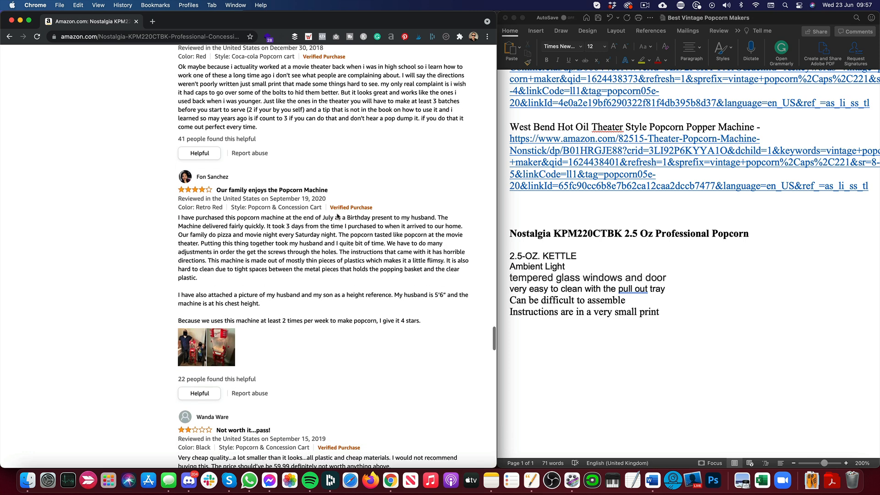
scroll(337, 214, down, 2)
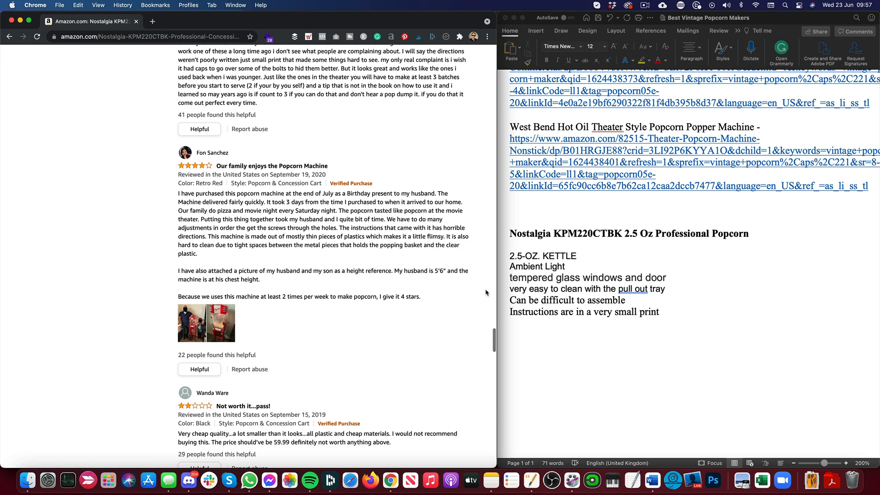
scroll(409, 231, down, 10)
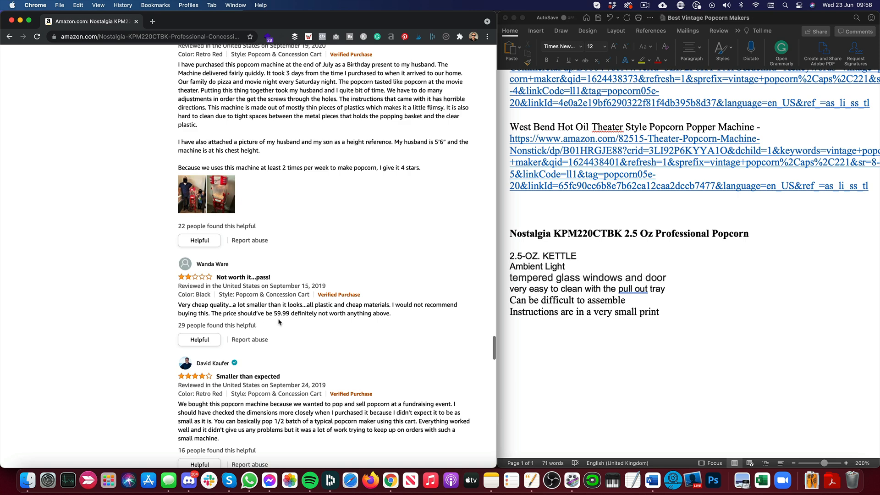
scroll(278, 322, down, 4)
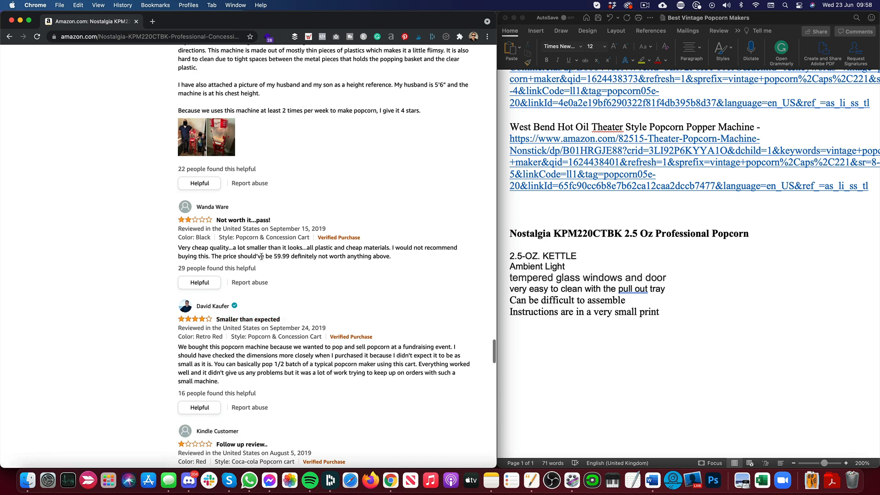
scroll(253, 253, down, 7)
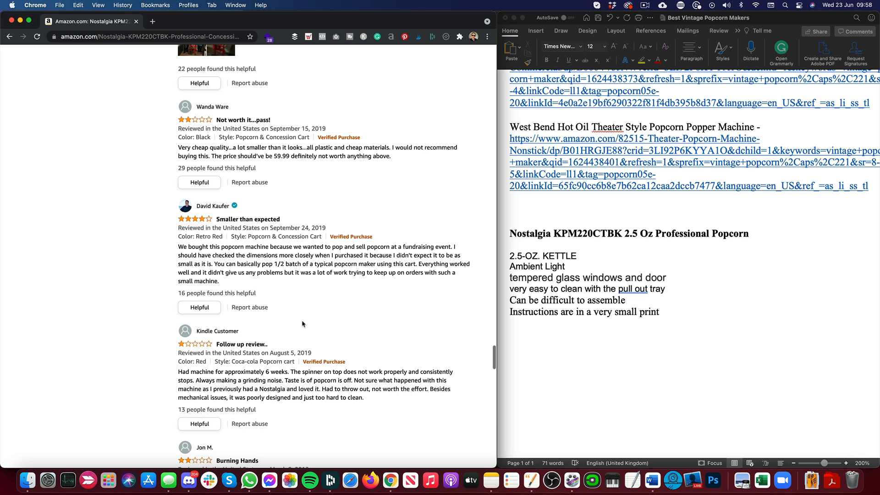
Add "Quite a Small machine" as the next line of the Nostalgia notes in Word
click(562, 330)
text(Quiot)
key(BackSpace)
text(te Small;)
key(BackSpace)
key(BackSpace)
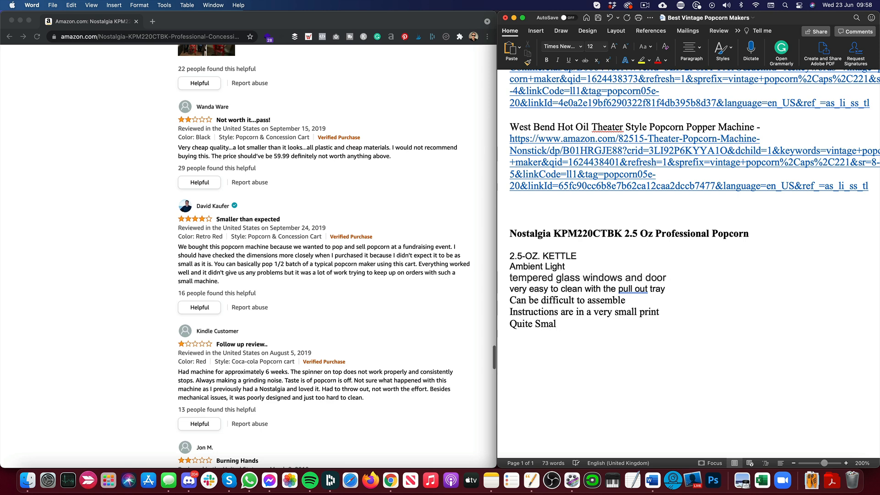
text(a)
key(Return)
key(Return)
key(super+b)
text(machi)
Read the remaining Nostalgia reviews, including the full review page, and add "Built quality isn't the best for the price" to the Word notes
scroll(345, 184, down, 3)
scroll(345, 185, down, 4)
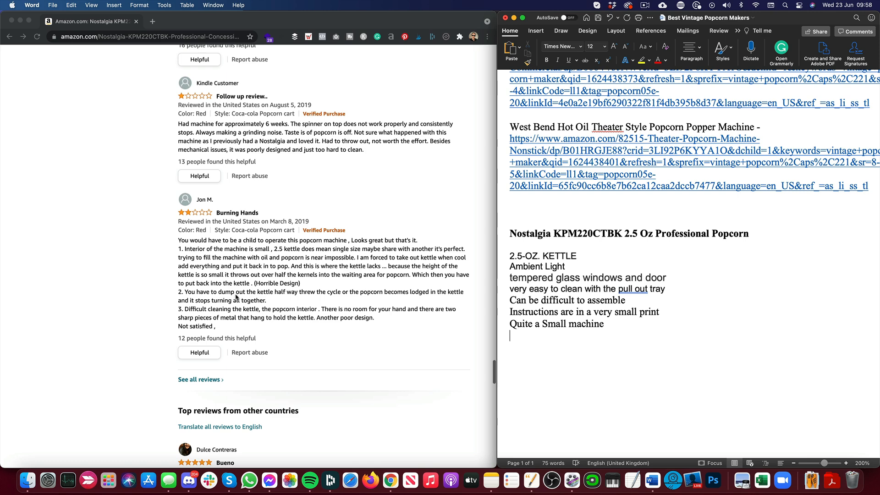
scroll(272, 297, down, 8)
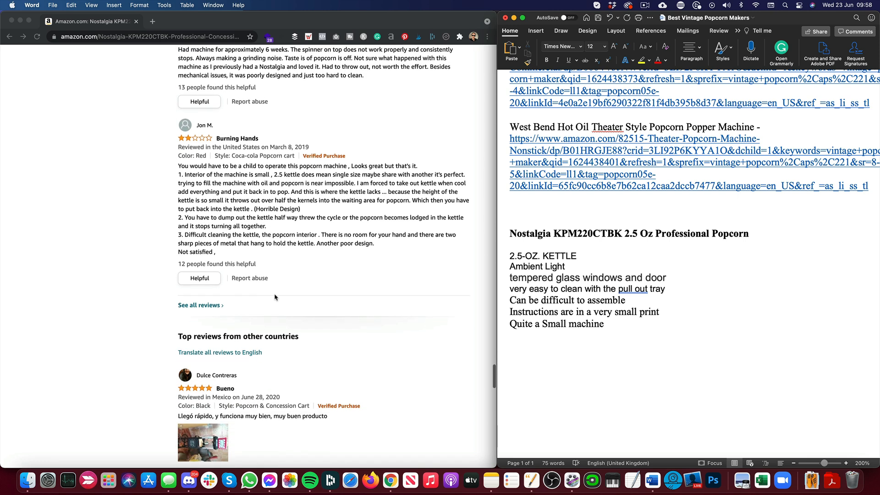
scroll(275, 296, down, 7)
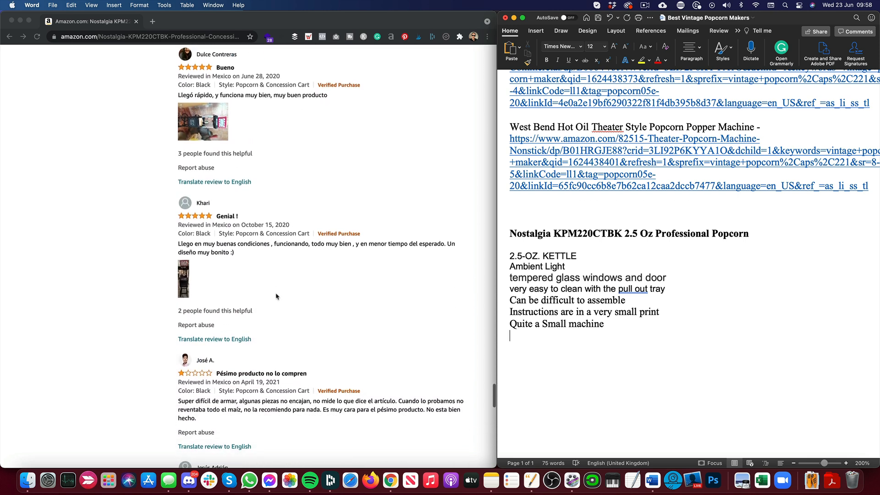
scroll(275, 296, down, 1)
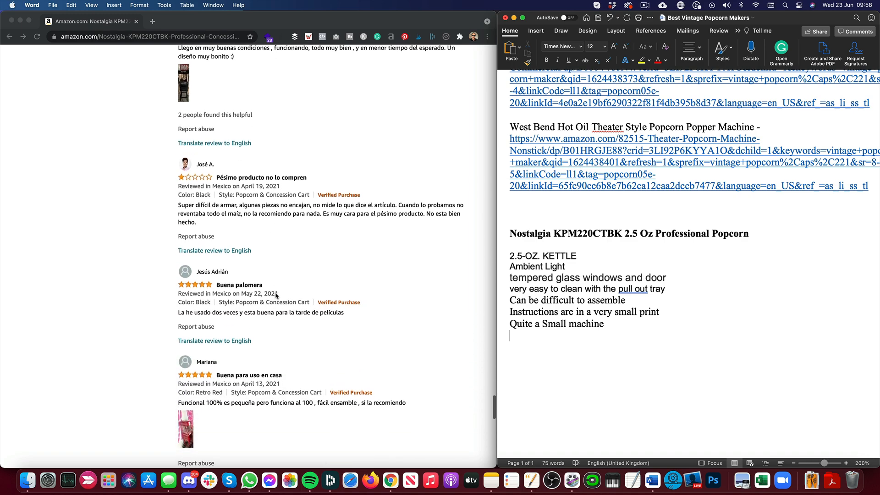
scroll(275, 215, down, 4)
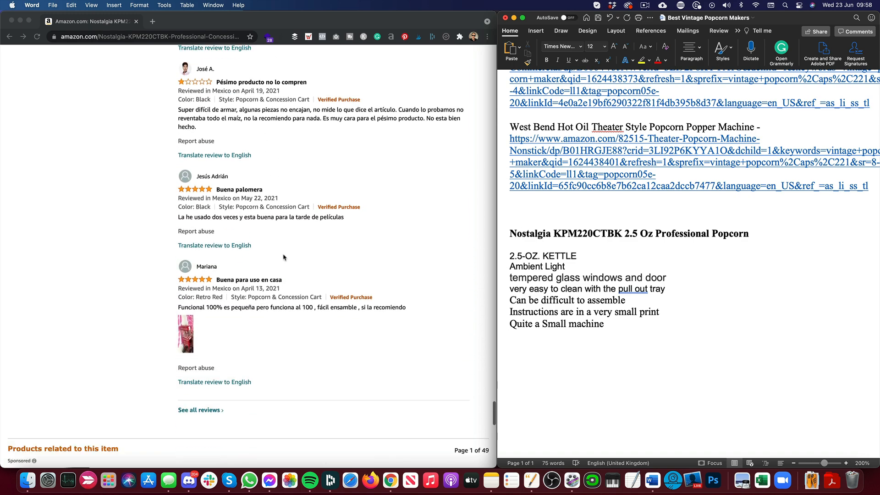
scroll(288, 252, up, 8)
scroll(288, 259, up, 20)
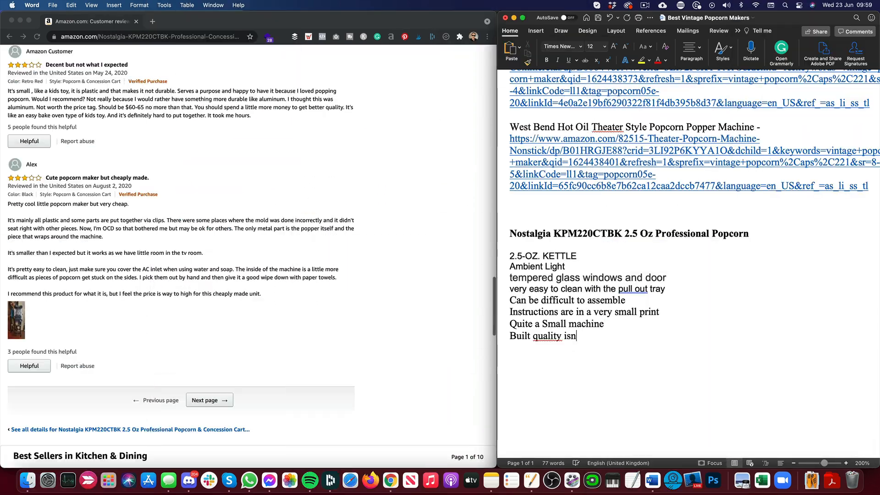
text('t the best for the price)
click(545, 345)
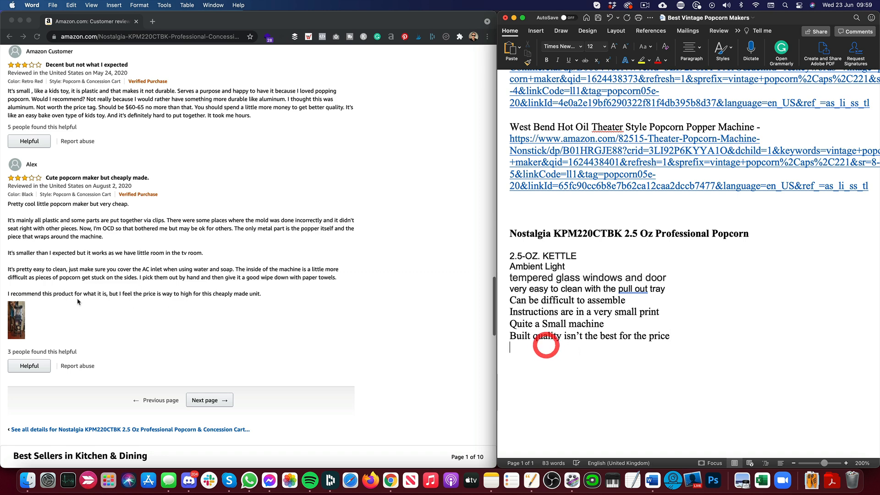
Go to the next page of customer reviews and look over the newest complaints and the star rating breakdown
scroll(269, 254, down, 3)
scroll(270, 253, down, 3)
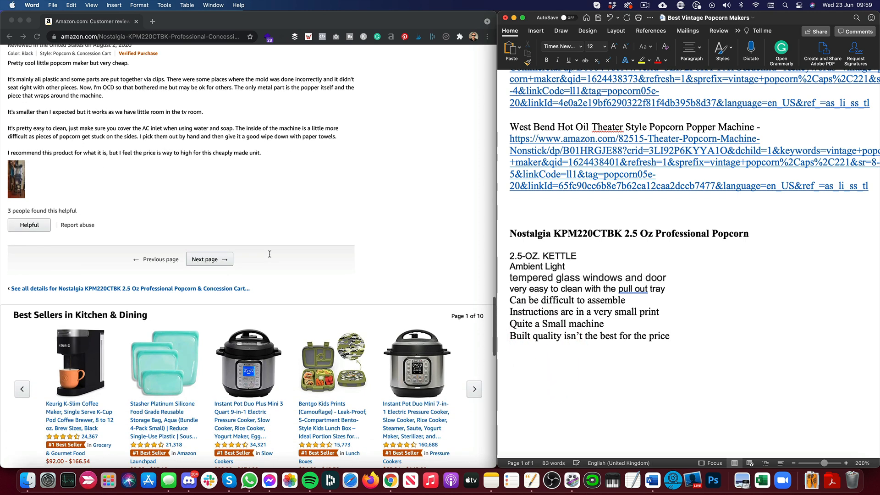
click(209, 259)
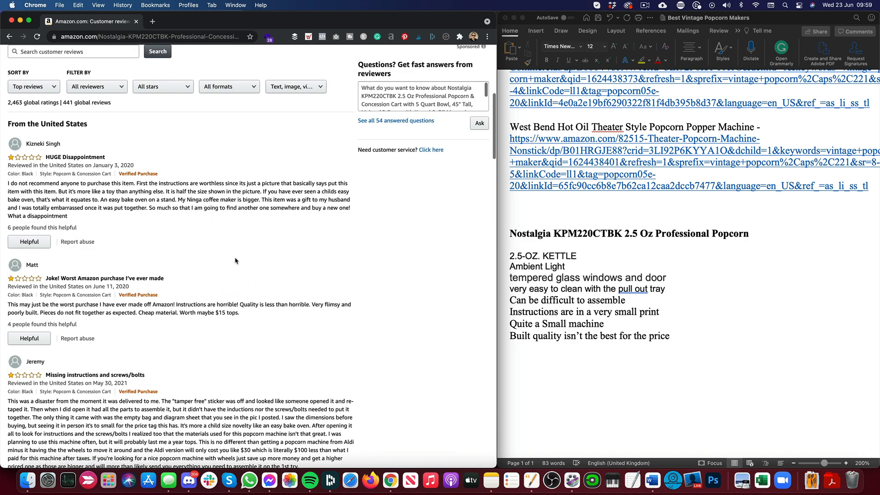
scroll(192, 173, up, 7)
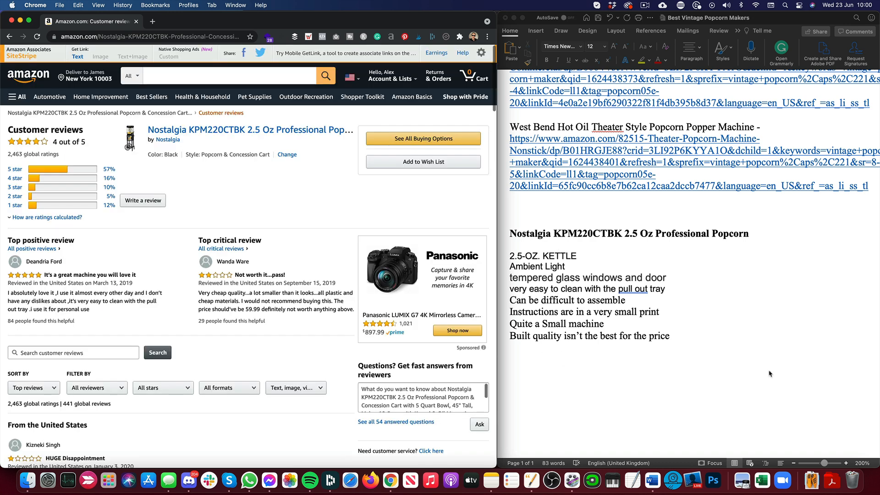
click(717, 348)
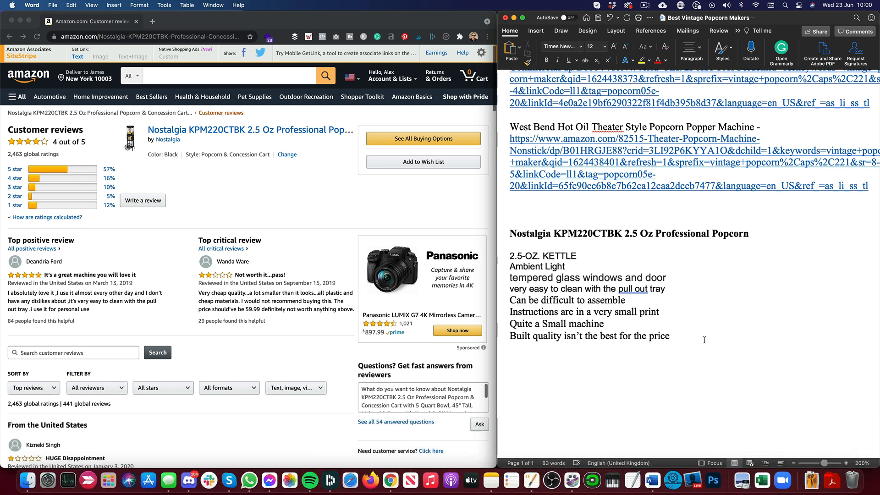
Open the Conversion.ai templates in a new Chrome tab and choose the Product description template
click(154, 24)
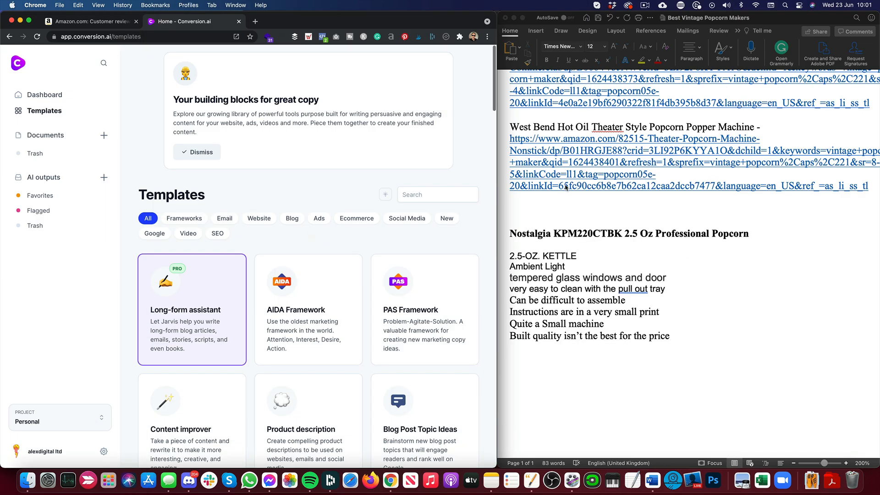
scroll(415, 190, down, 5)
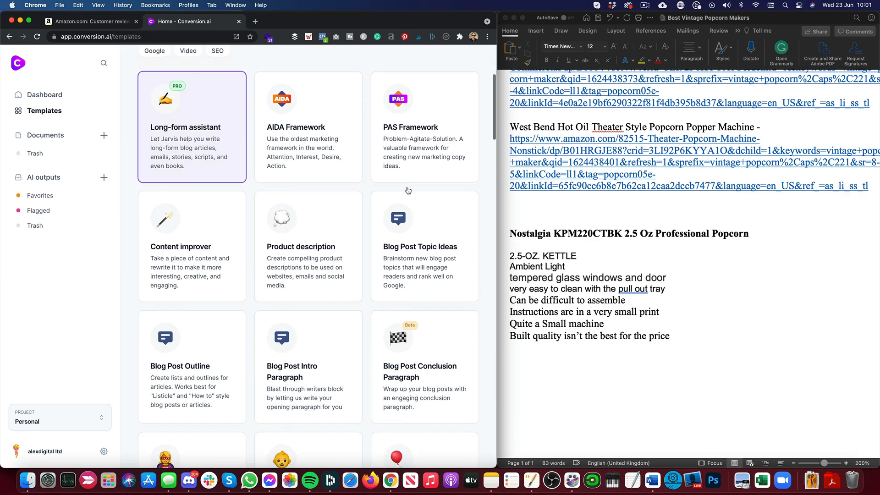
click(292, 257)
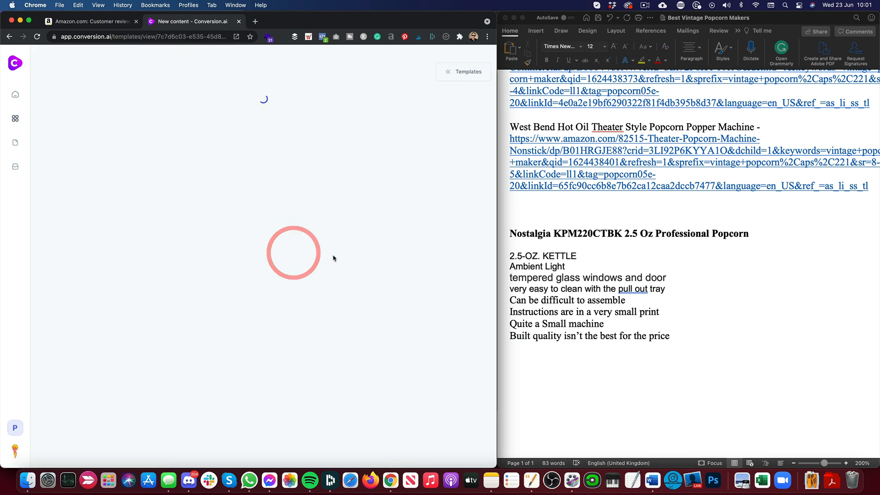
Copy the heading "Nostalgia KPM220CTBK 2.5 Oz Professional Popcorn" from Word and paste it as the Company/Product Name in the template
drag(750, 233, 533, 236)
key(super+c)
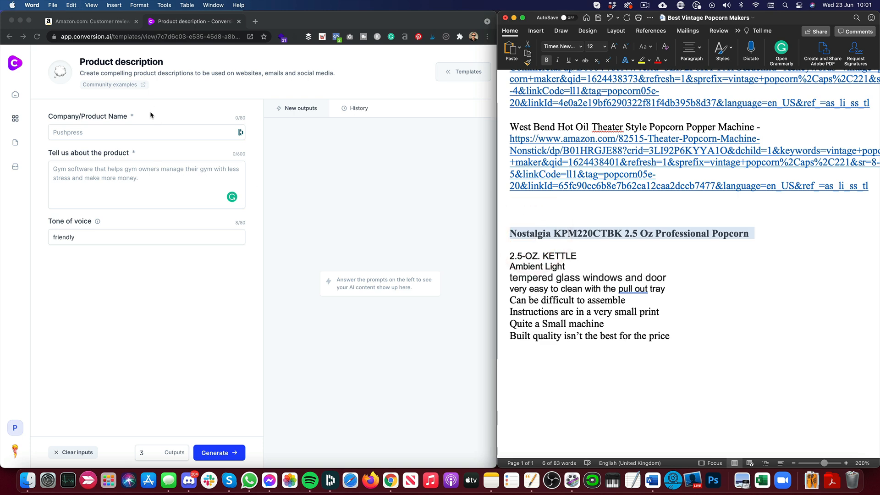
click(158, 131)
key(super+v)
click(624, 302)
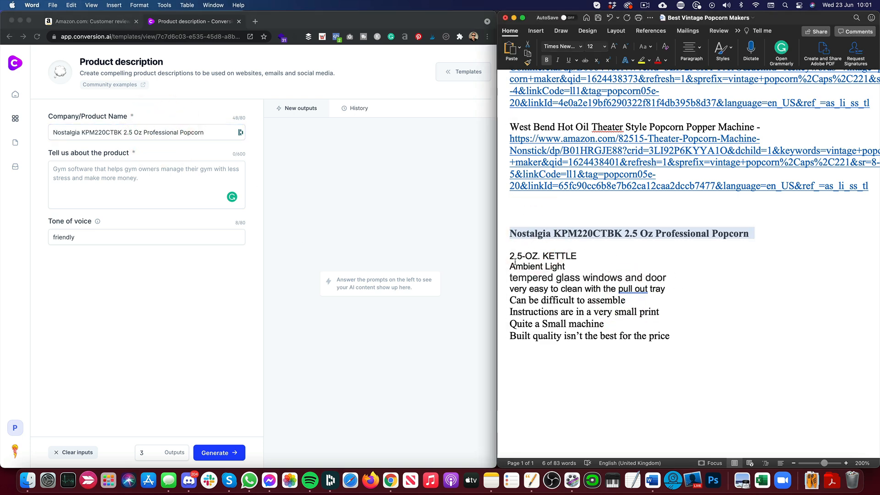
Copy the four positive feature notes from "2.5-OZ. KETTLE" to the pull out tray into the product details and generate three descriptions
drag(509, 255, 669, 287)
key(super+c)
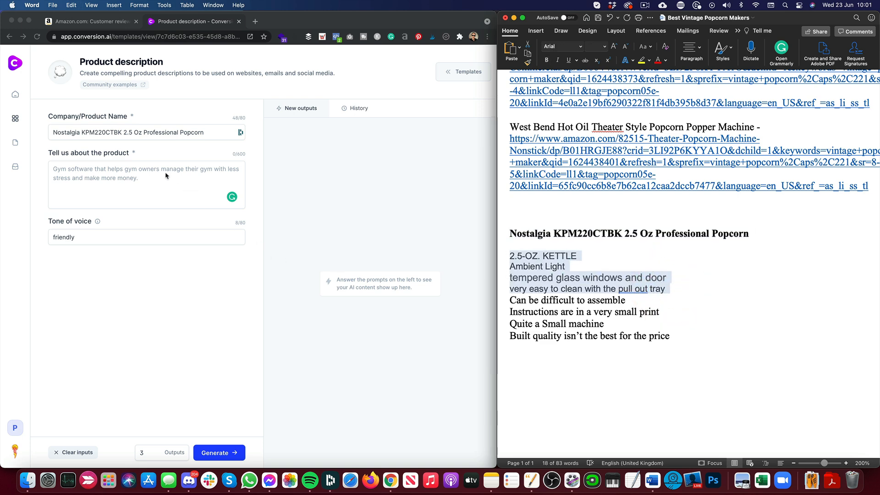
click(165, 173)
key(super+v)
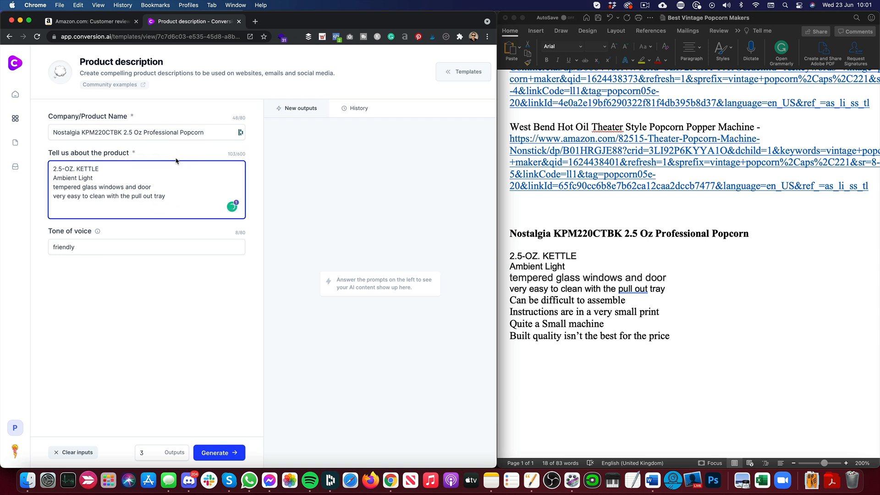
key(BackSpace)
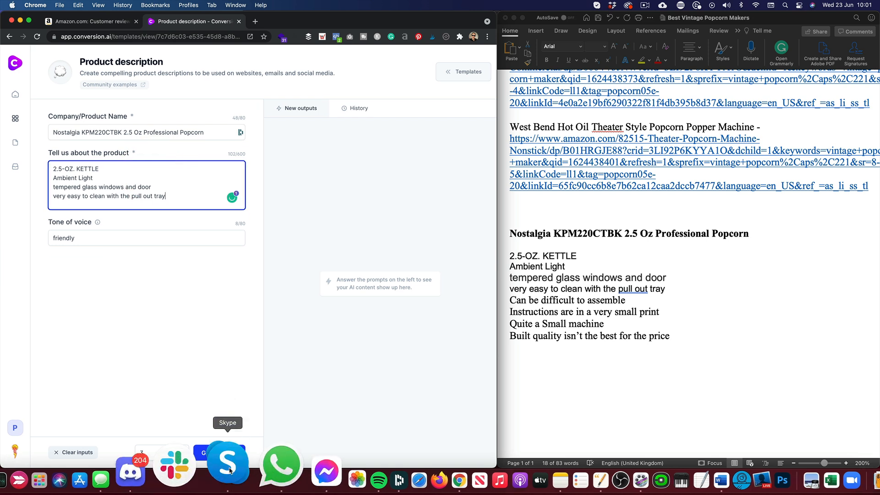
click(216, 454)
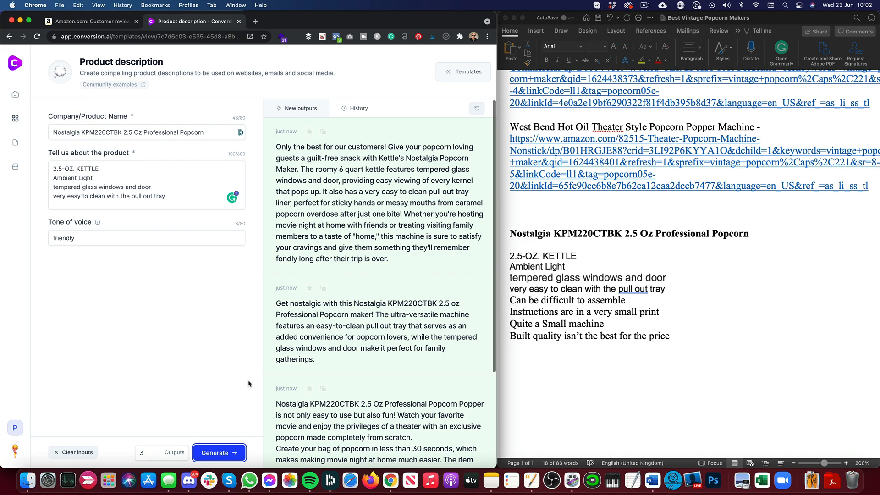
Read the generated descriptions and search the Nostalgia product page on Amazon for "quart" to check the kettle capacity claim
scroll(340, 292, down, 5)
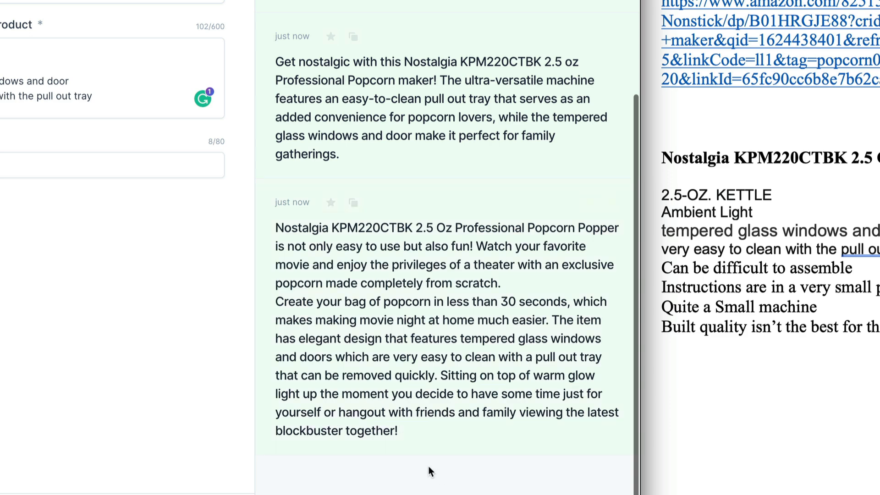
scroll(474, 310, up, 3)
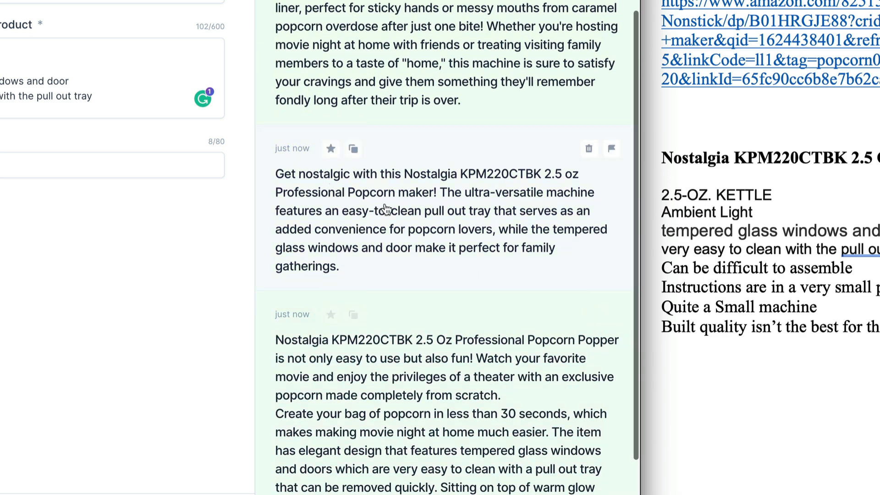
scroll(442, 264, up, 3)
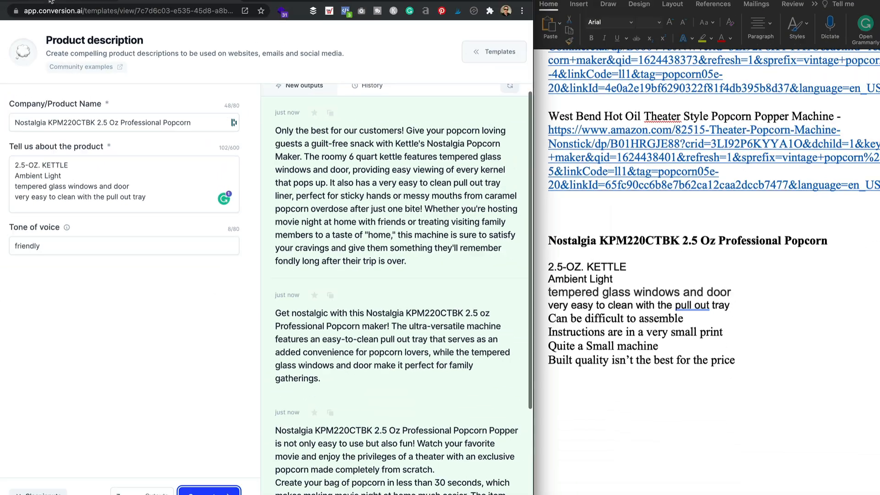
click(89, 26)
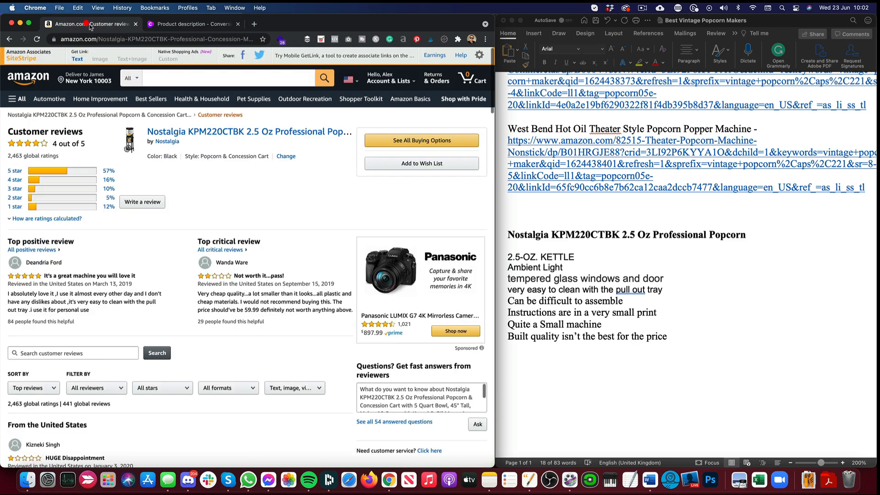
click(194, 133)
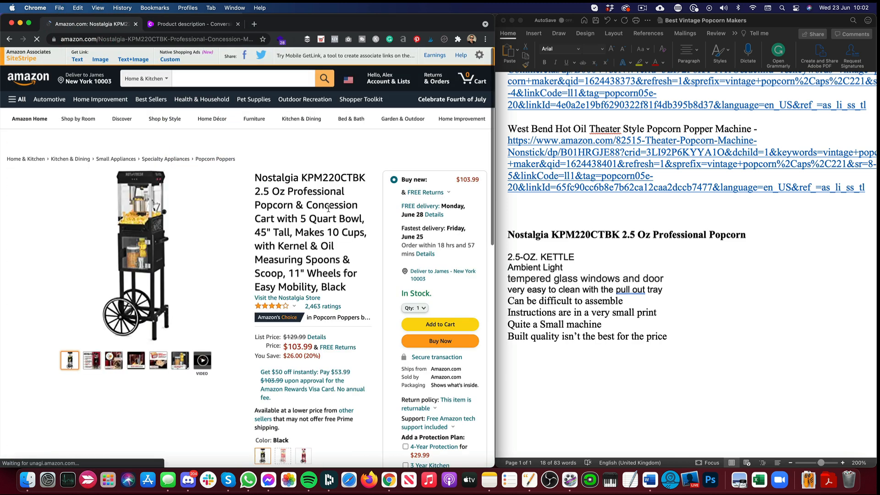
scroll(329, 209, down, 10)
scroll(329, 209, down, 5)
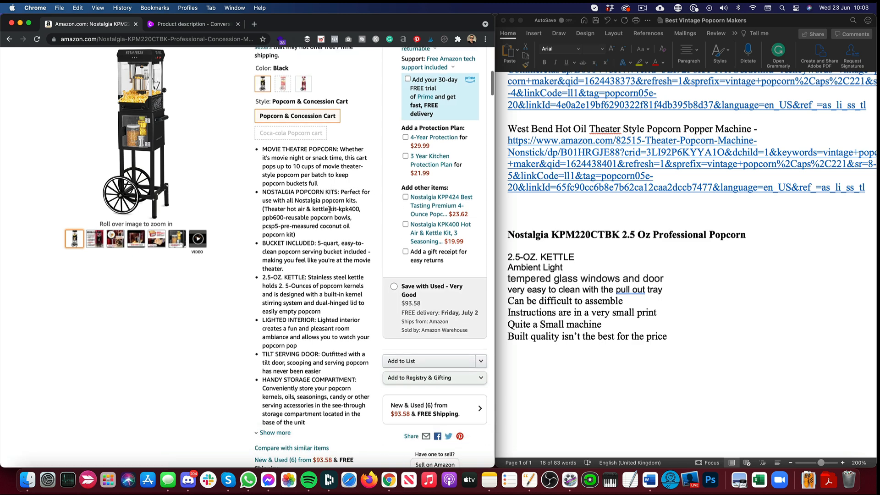
key(super+f)
text(quart)
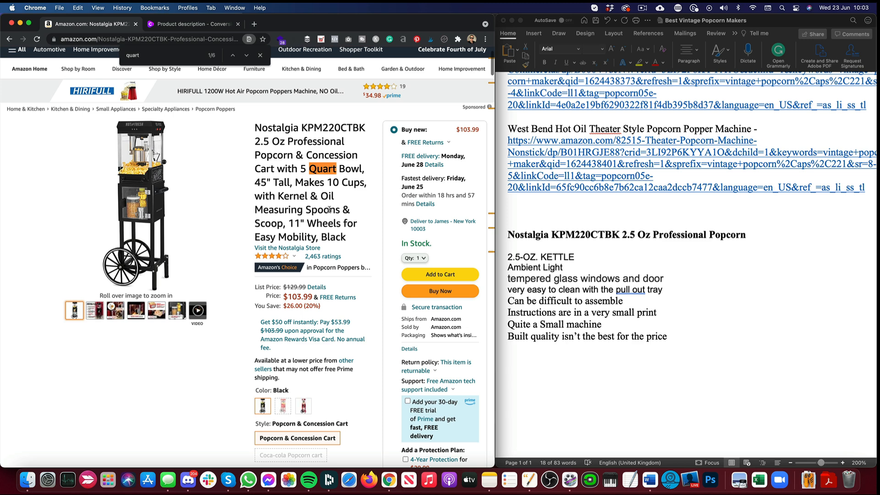
Copy the first generated description into Word below the Nostalgia notes and delete its opening sentence, "Only the best for our customers!"
click(202, 23)
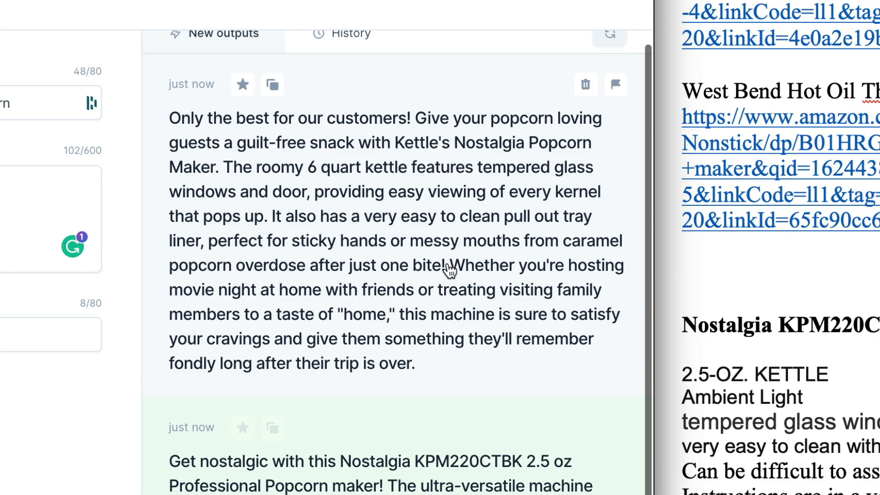
click(272, 85)
scroll(825, 452, down, 3)
click(800, 494)
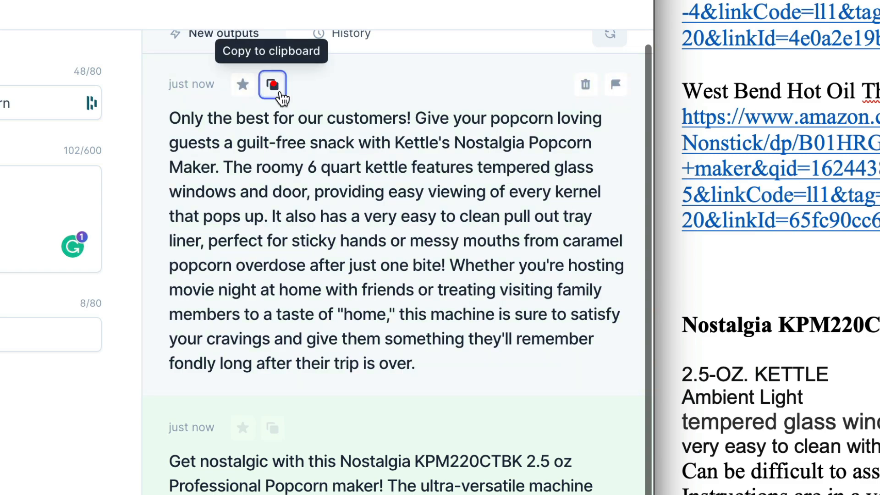
click(738, 493)
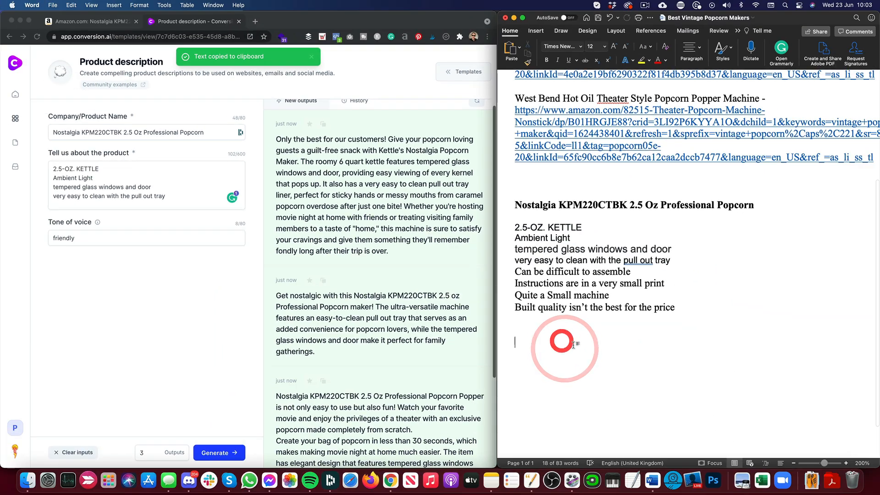
key(super+v)
right_click(548, 336)
click(673, 327)
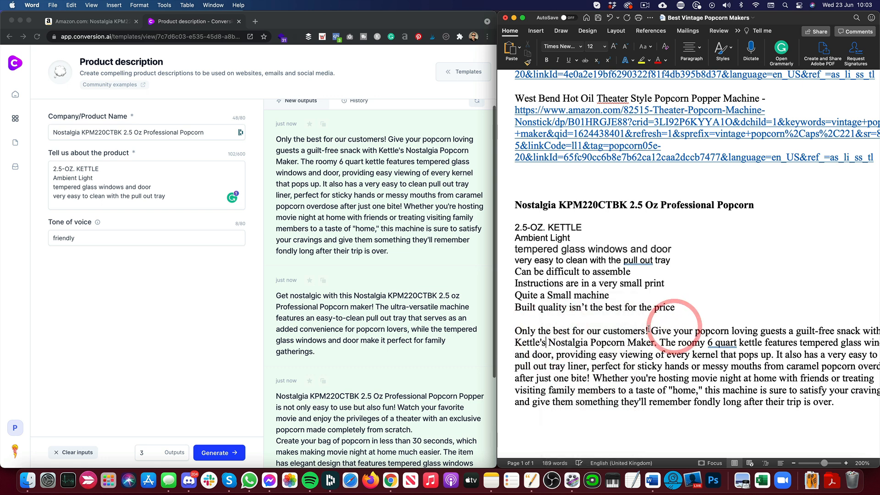
drag(651, 331, 530, 331)
key(BackSpace)
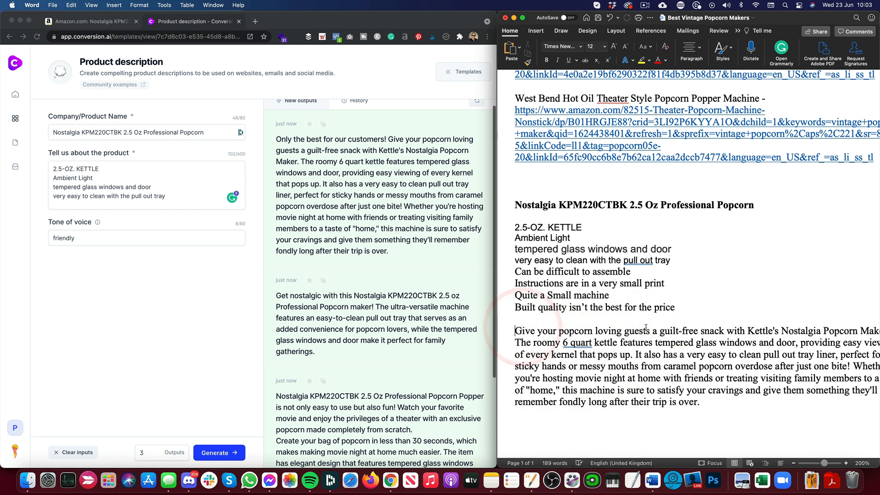
Replace "guilt-free" with "delicious" in the pasted description and change the kettle size to 5 quart
scroll(699, 337, right, 2)
scroll(700, 337, left, 1)
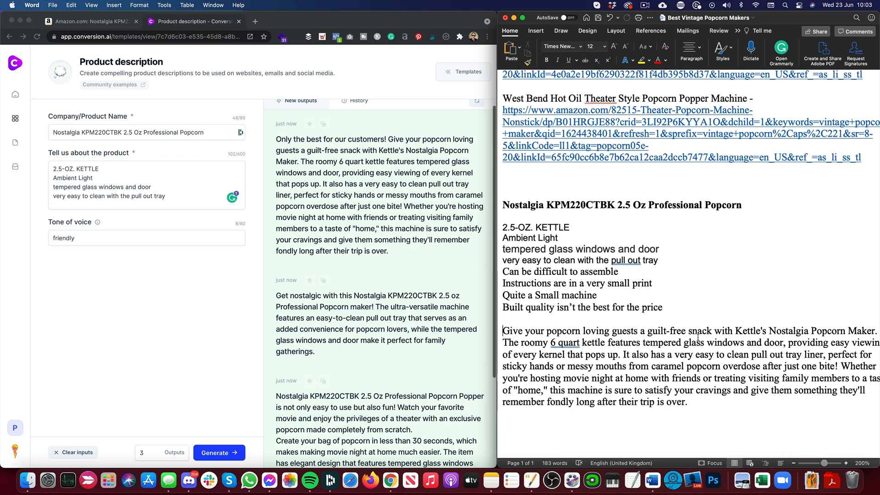
drag(685, 331, 647, 330)
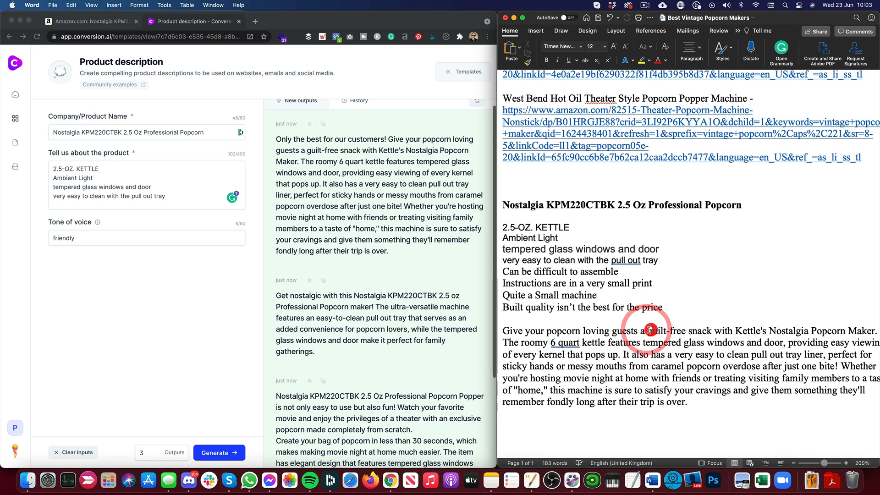
text(deliscous)
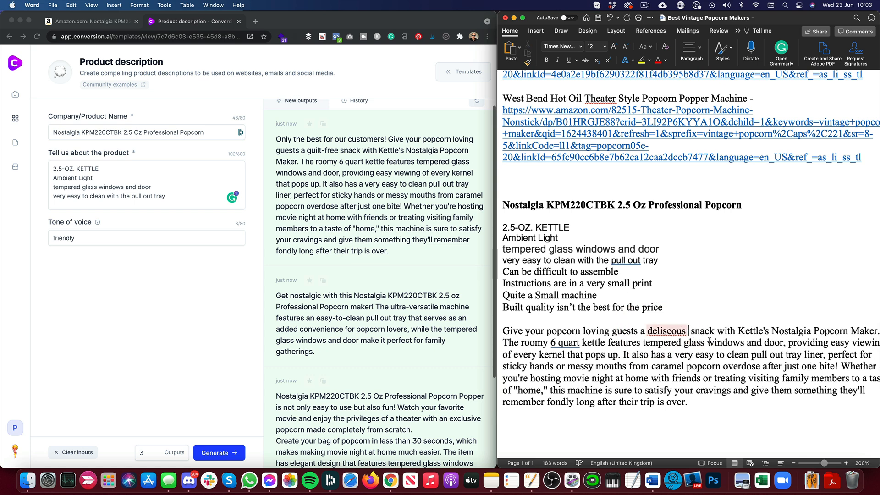
right_click(694, 331)
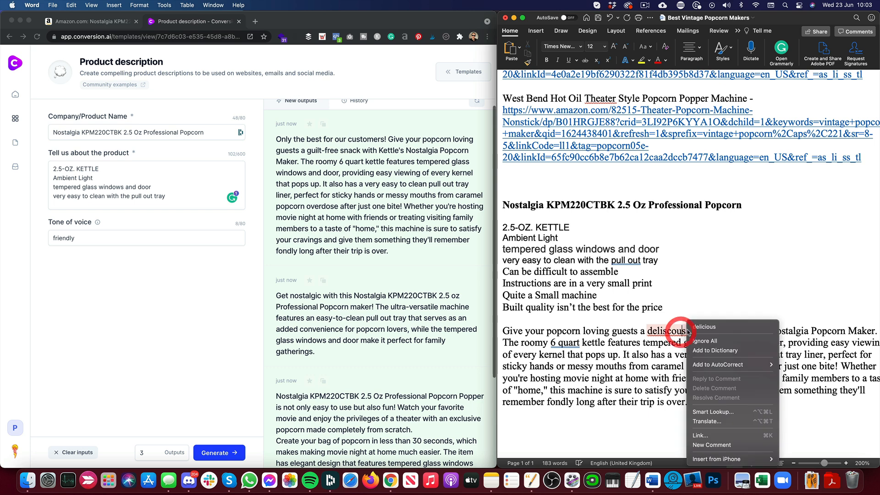
click(700, 326)
click(553, 342)
key(BackSpace)
text(5)
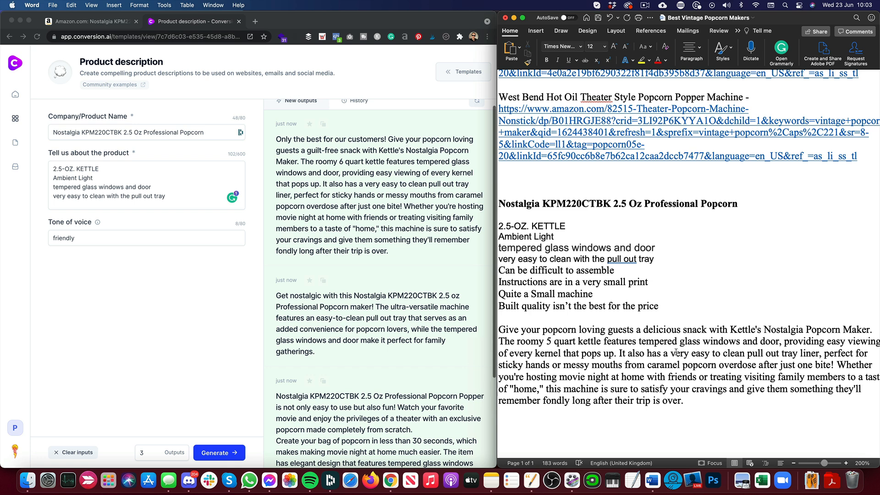
Delete the sentence about the pull out tray liner and end the paragraph at "something they'll remember fondly."
scroll(781, 375, down, 1)
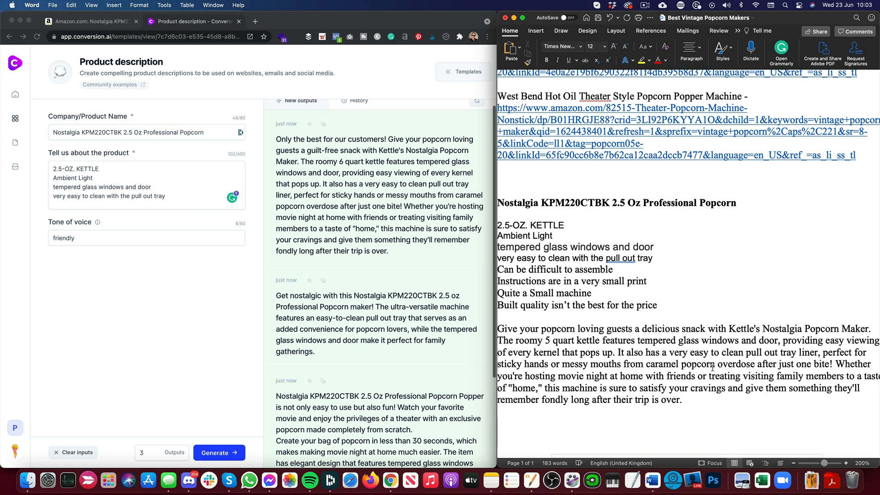
drag(831, 363, 620, 353)
key(BackSpace)
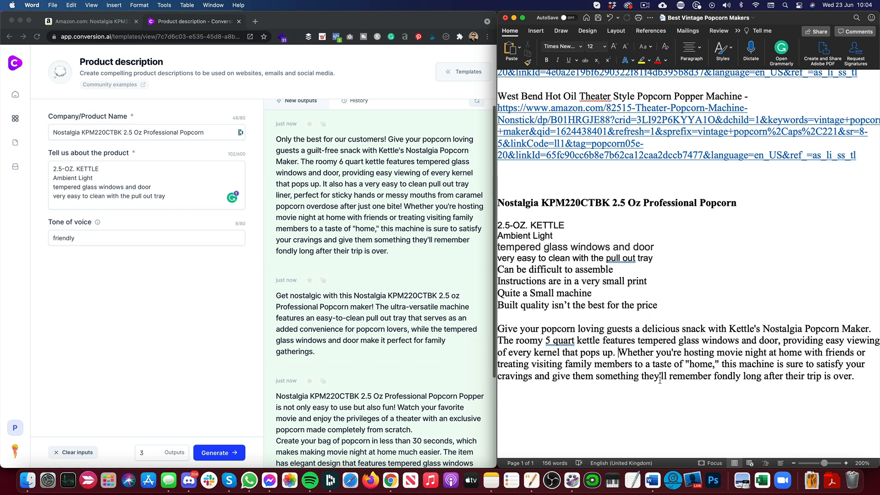
drag(854, 376, 757, 377)
text(.)
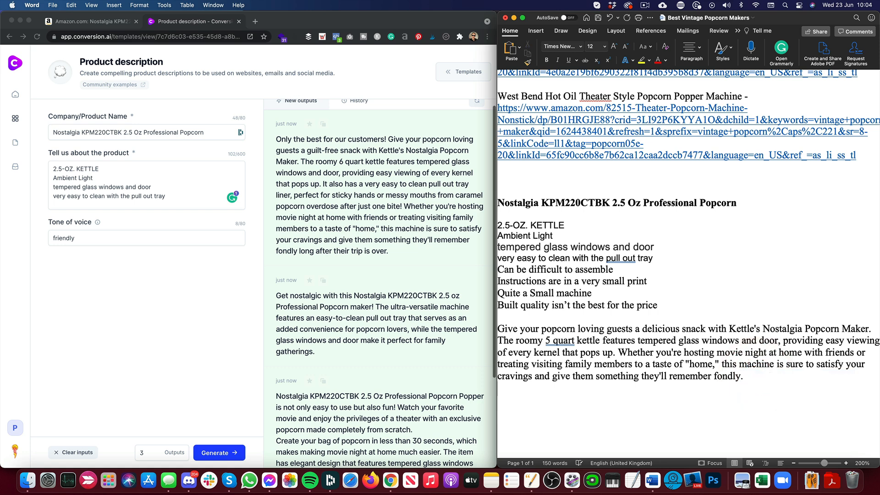
Copy the third generated description into Word as a new paragraph and delete its opening text through "made completely from scratch."
scroll(425, 236, down, 5)
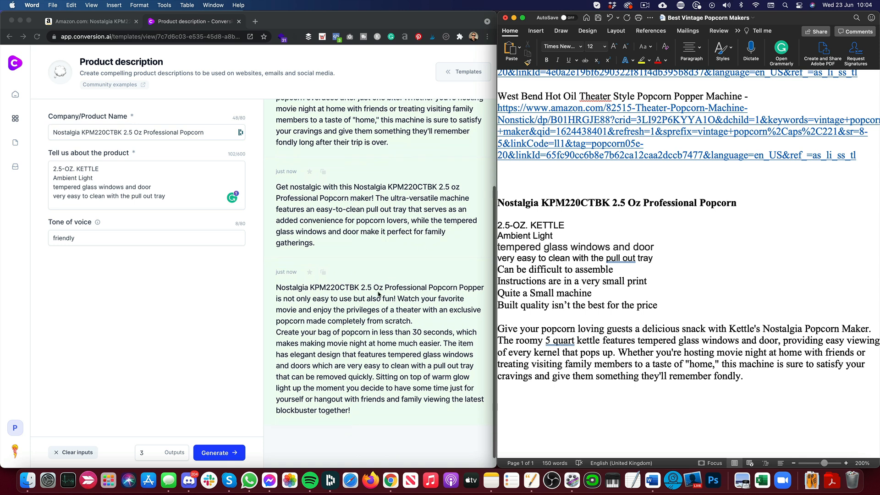
click(395, 300)
click(325, 273)
click(752, 378)
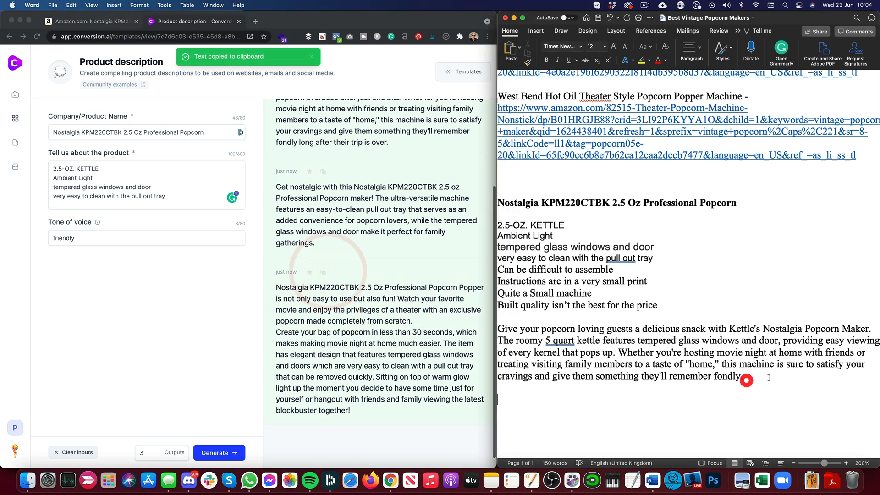
key(Return)
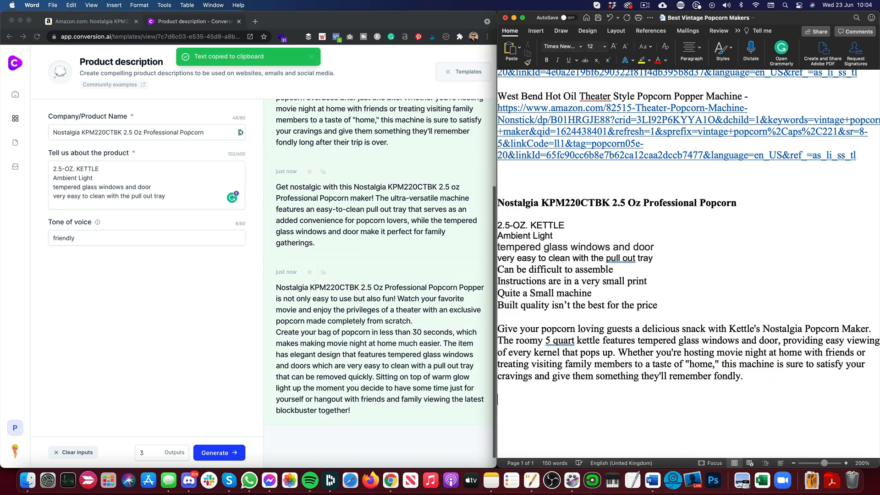
key(super+v)
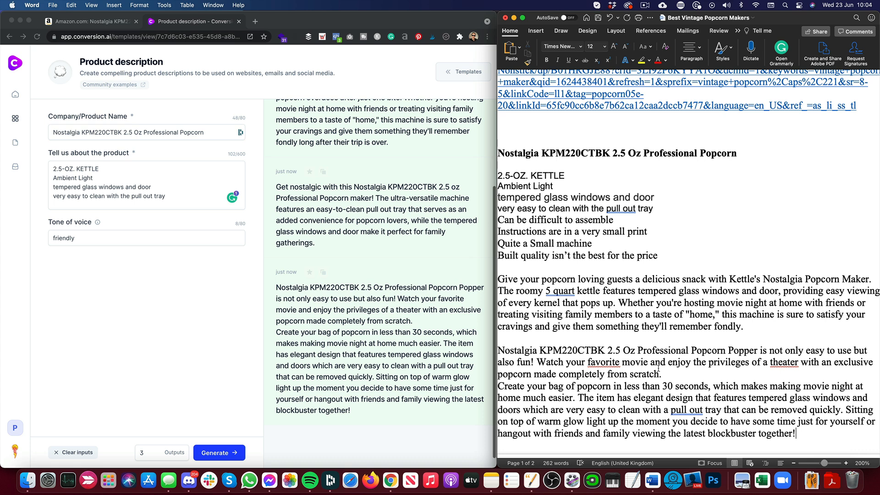
drag(665, 371, 496, 353)
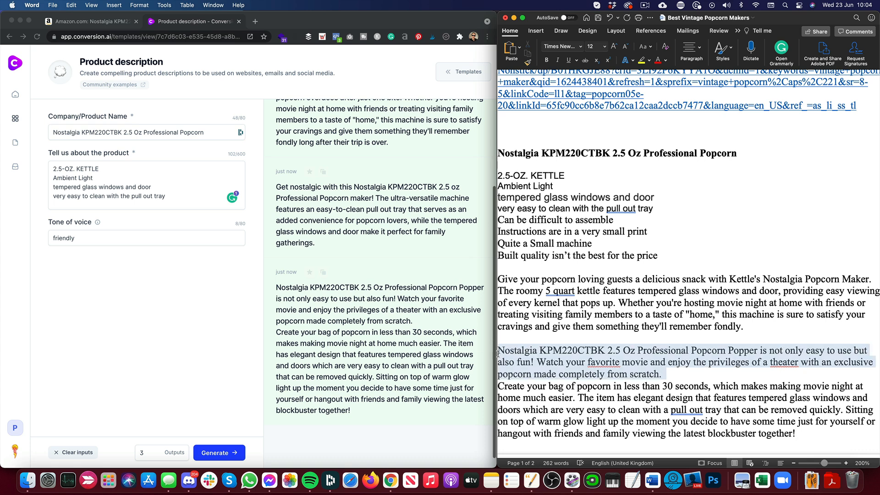
key(BackSpace)
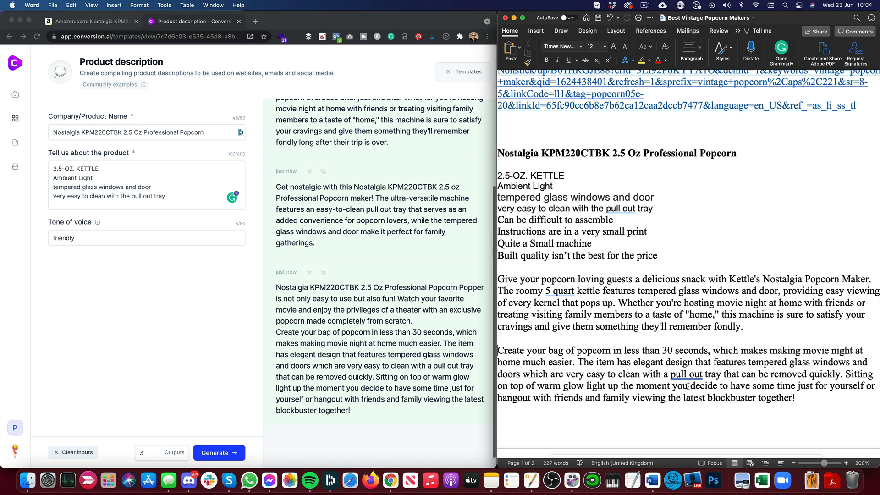
Copy the sentence starting "Sitting on top of warm glow" into the Content improver template and set the tone of voice to friendly
drag(825, 400, 839, 373)
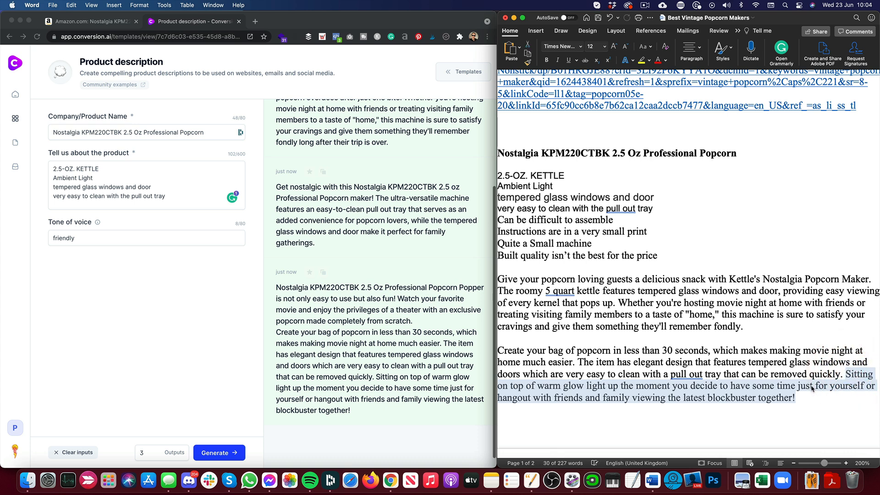
click(461, 73)
mouse_move(463, 69)
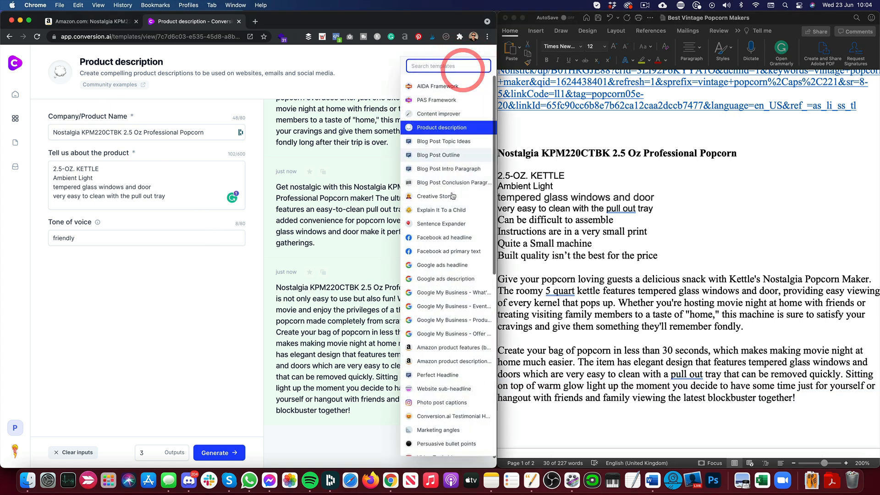
click(457, 113)
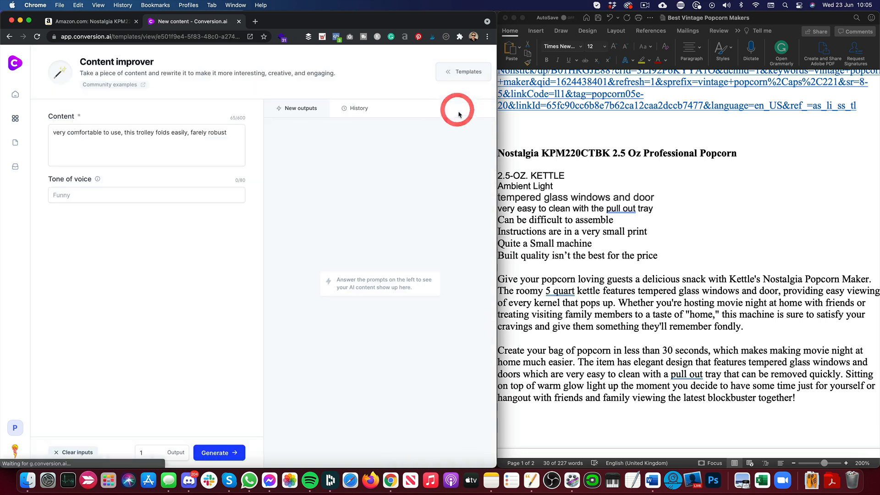
triple_click(149, 140)
key(super+v)
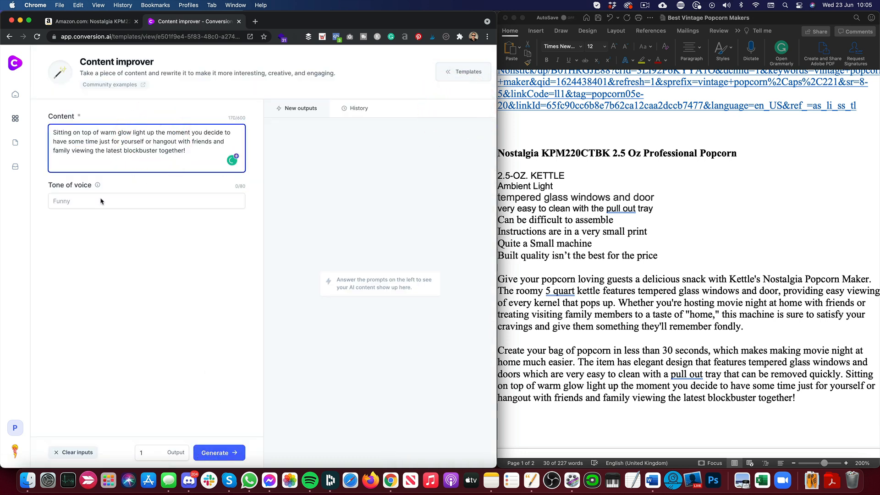
click(110, 201)
text(friendly)
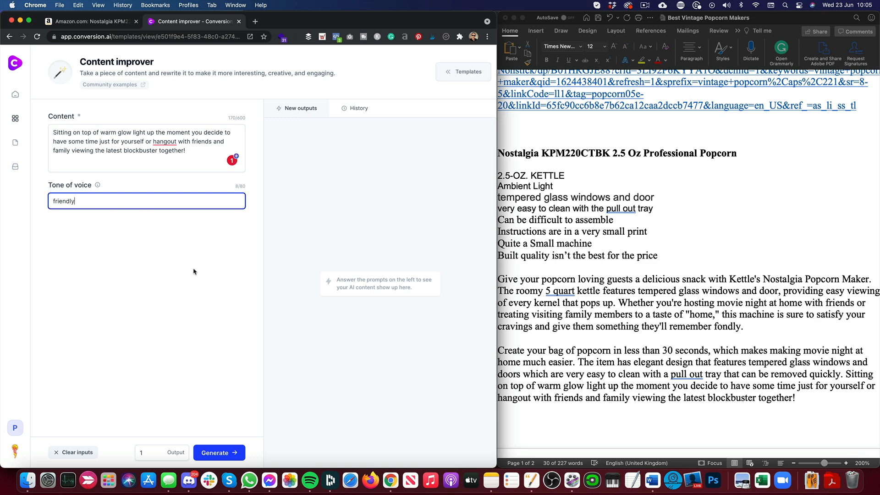
Generate the friendly rewrite in Content improver and delete the "Sitting on top of warm glow" sentence from the Word paragraph
click(225, 451)
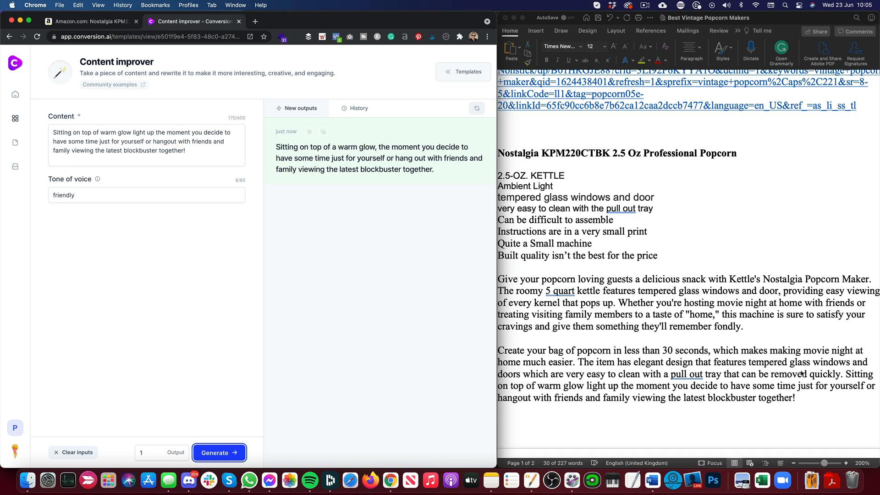
click(670, 421)
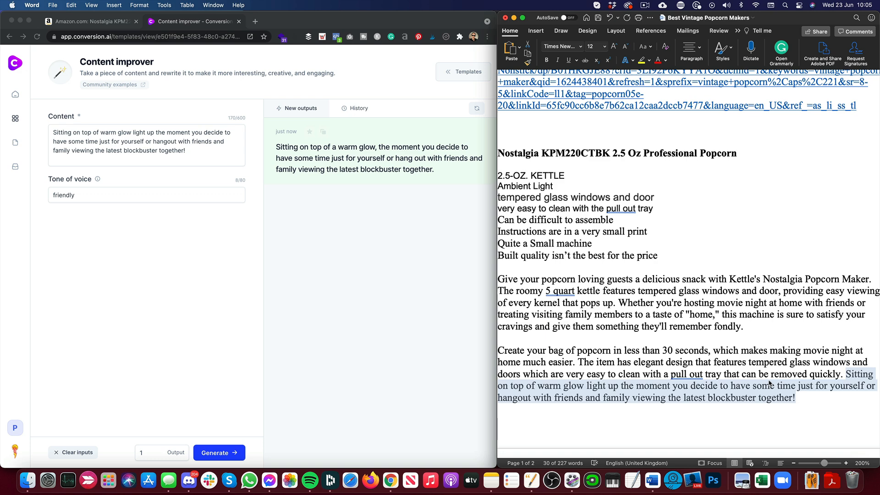
key(BackSpace)
text(The)
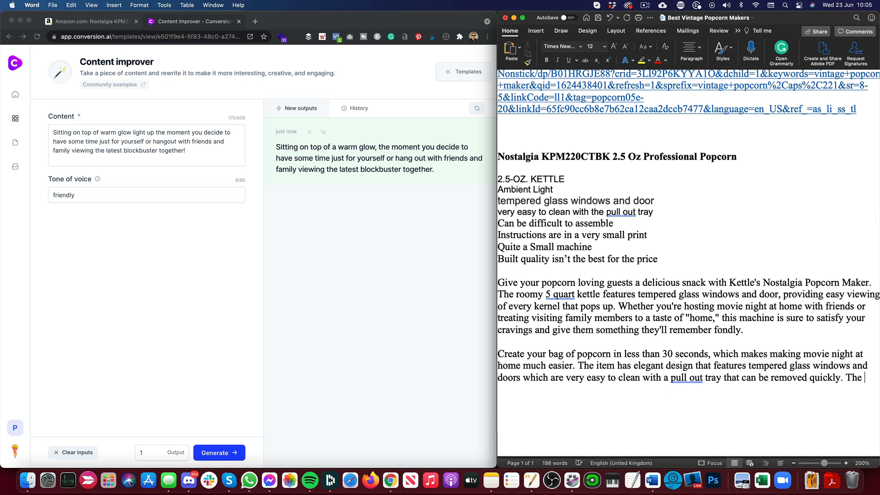
key(BackSpace)
key(BackSpace)
key(BackSpace)
key(BackSpace)
Start a new paragraph in Word with "The built in glow light not only creates the perfect movie night ambience but"
key(Return)
text(The built in glow logh)
key(BackSpace)
key(BackSpace)
key(BackSpace)
text(ight create)
key(BackSpace)
key(BackSpace)
key(BackSpace)
key(BackSpace)
key(BackSpace)
key(BackSpace)
text(not )
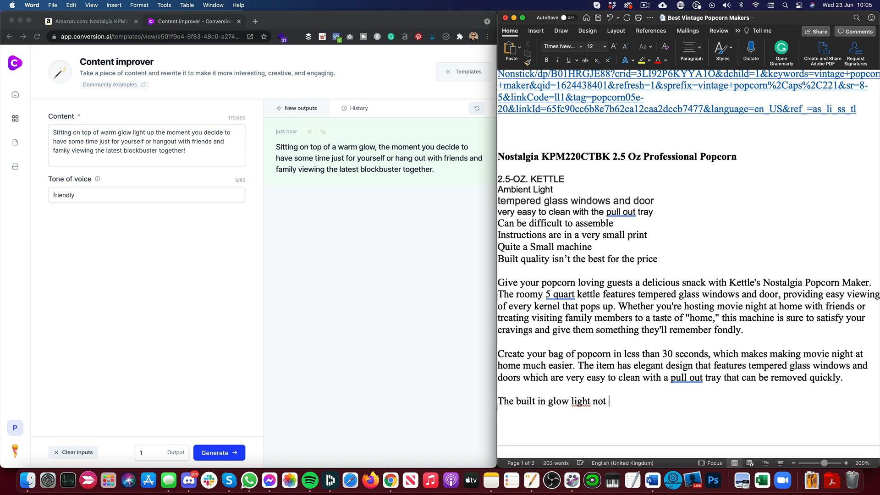
text(only creates the )
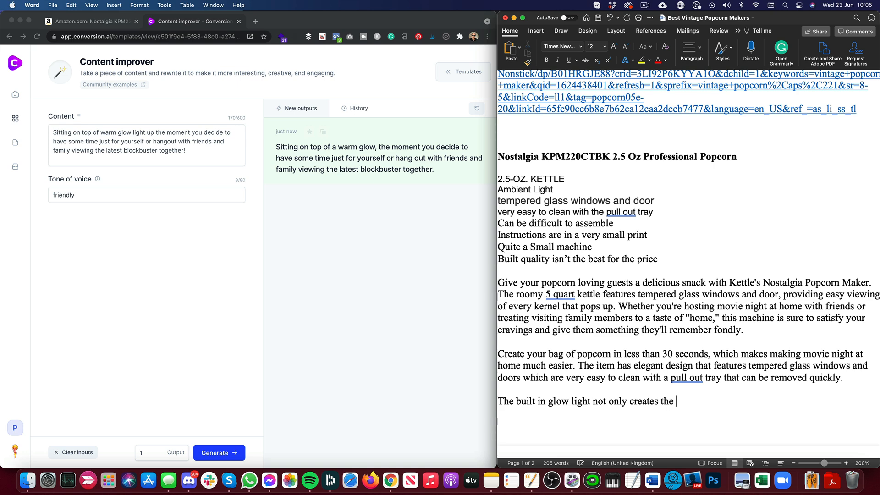
text(perfect movie nigh)
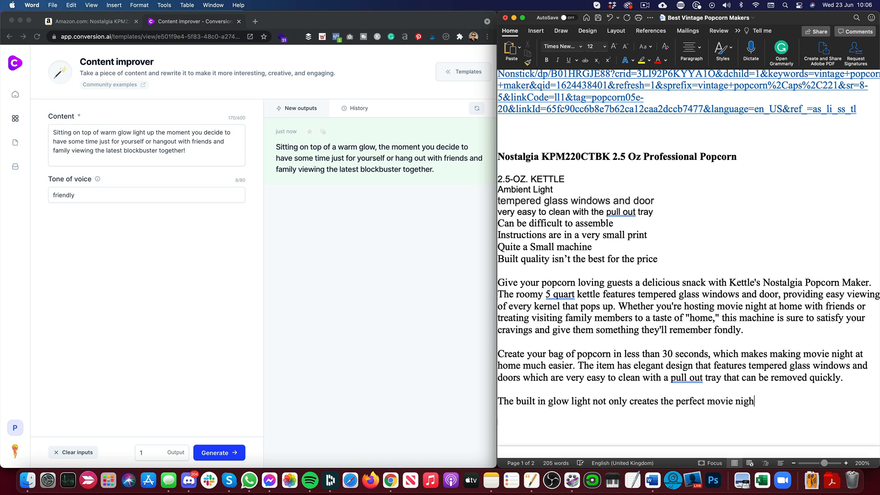
text(t ambience but alw)
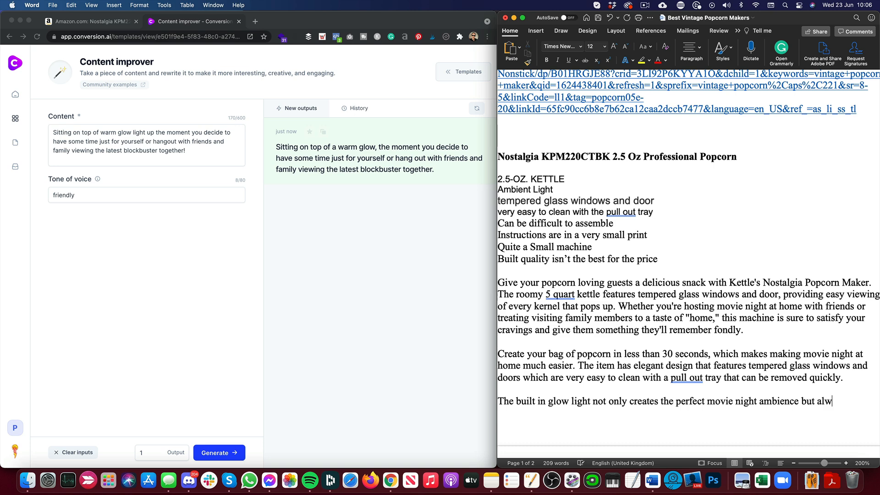
Finish the glow light sentence with "also enables you to view your popcorn in a darkened room."
key(BackSpace)
text(so )
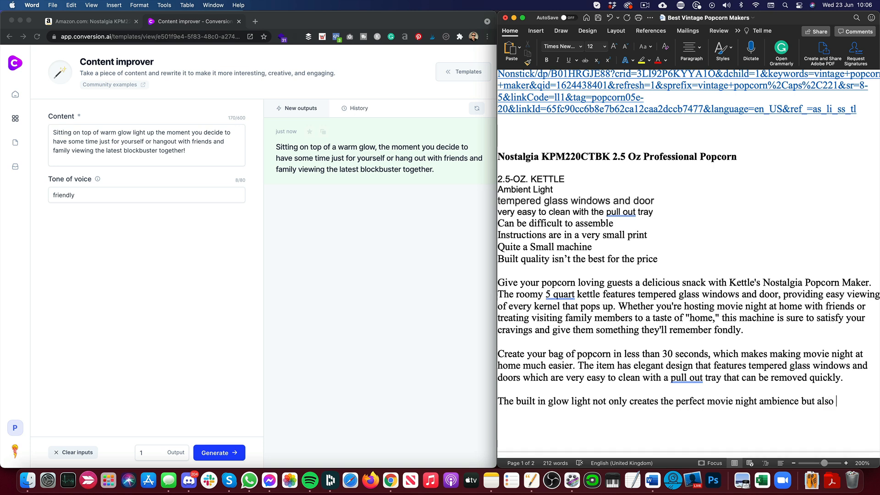
text(enable)
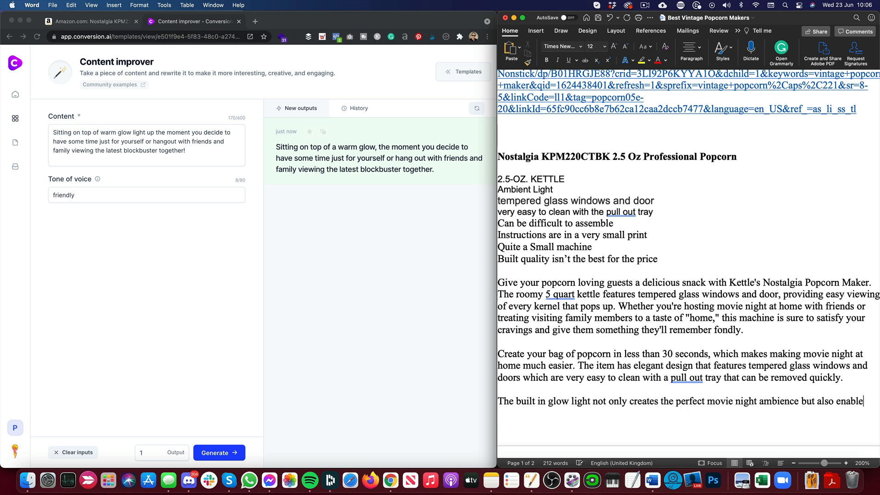
text(s you to view your popcorn )
text(in t)
text(a darkene)
text(d room.)
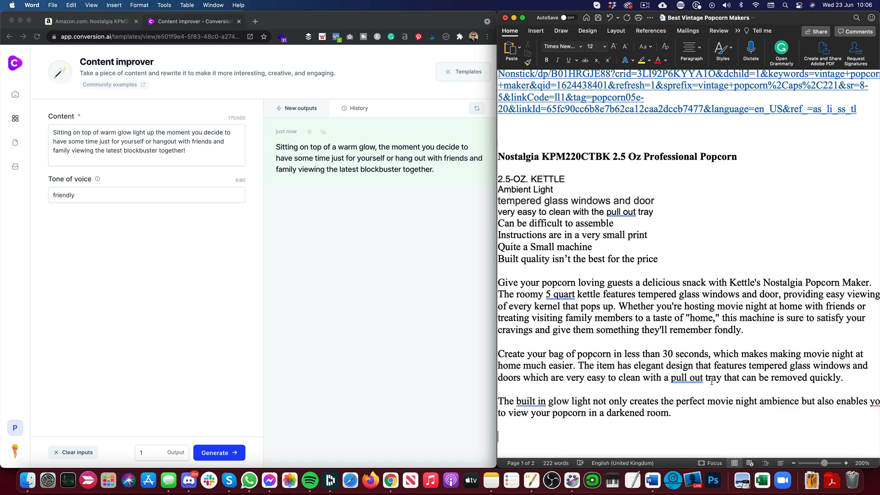
Replace the Product description template's product details with the four drawback notes from Word and generate 3 outputs in a critical tone
scroll(639, 349, down, 2)
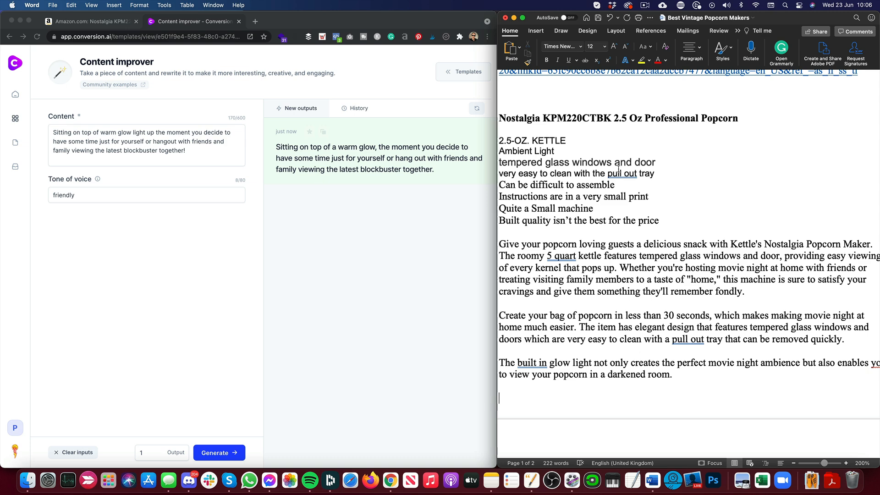
drag(665, 220, 498, 183)
key(super+c)
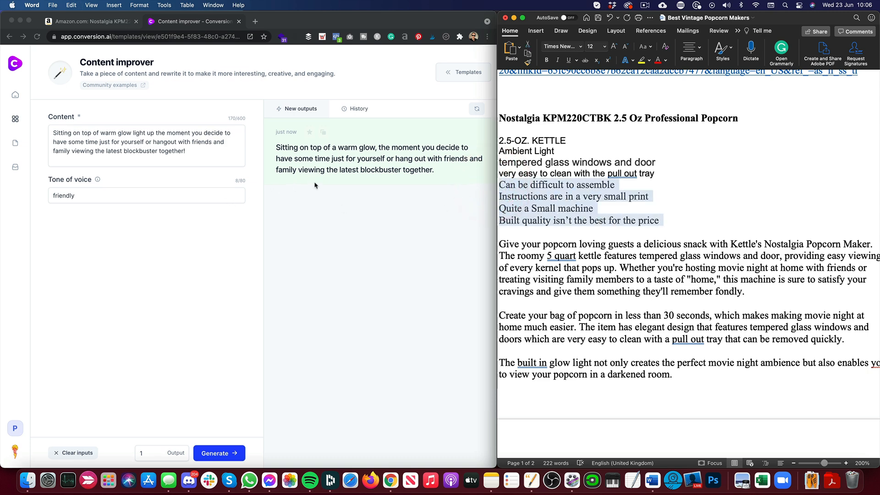
click(448, 68)
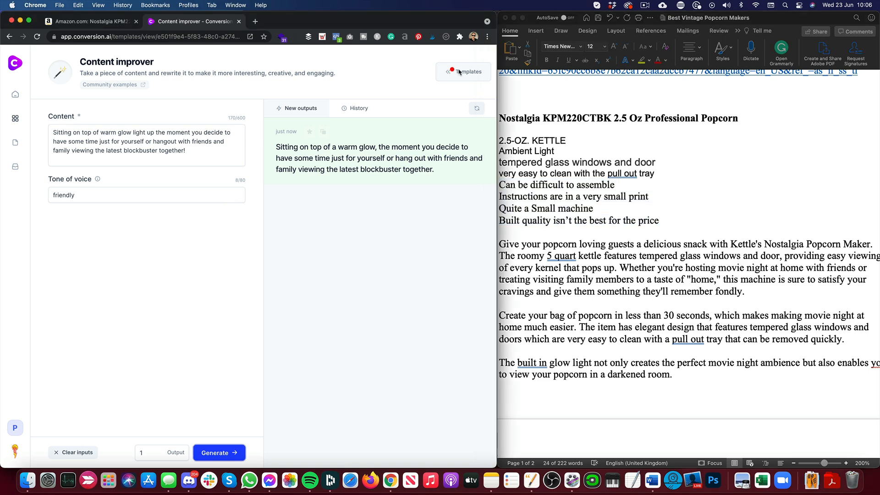
click(452, 128)
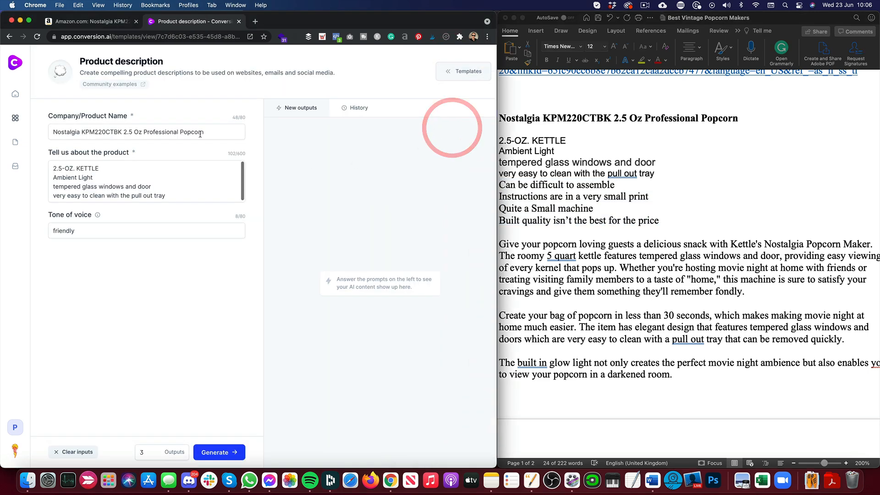
click(147, 186)
key(super+a)
key(super+v)
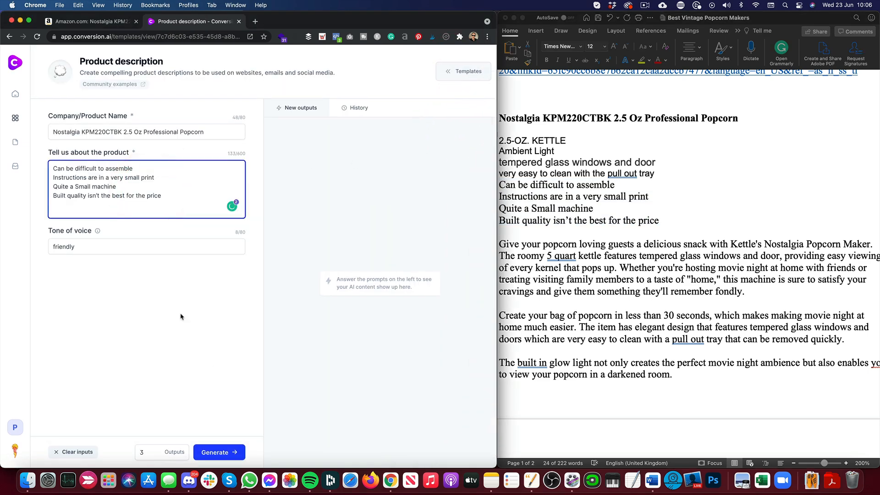
key(BackSpace)
click(220, 451)
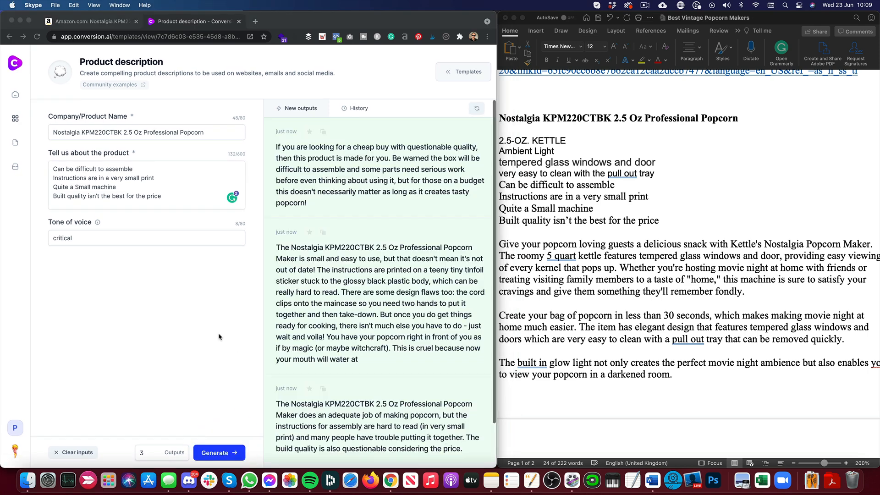
Copy the third generated description into Word as a new paragraph below the glow light paragraph
scroll(459, 261, down, 2)
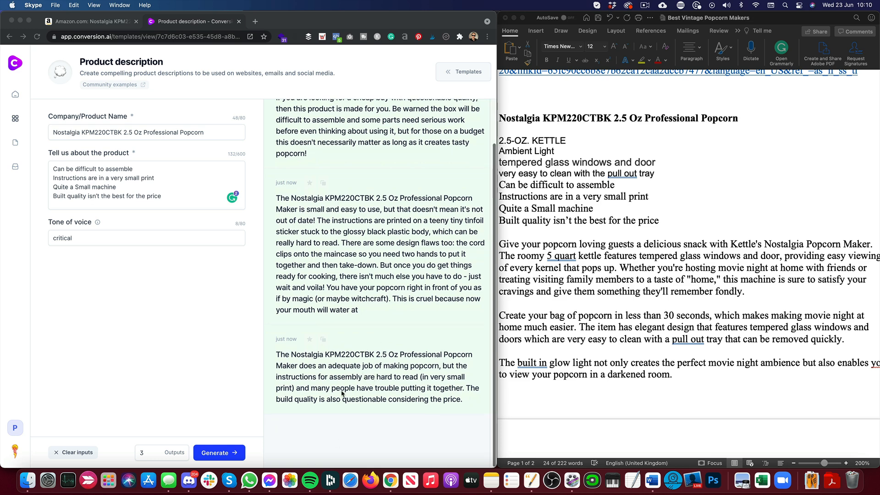
click(323, 339)
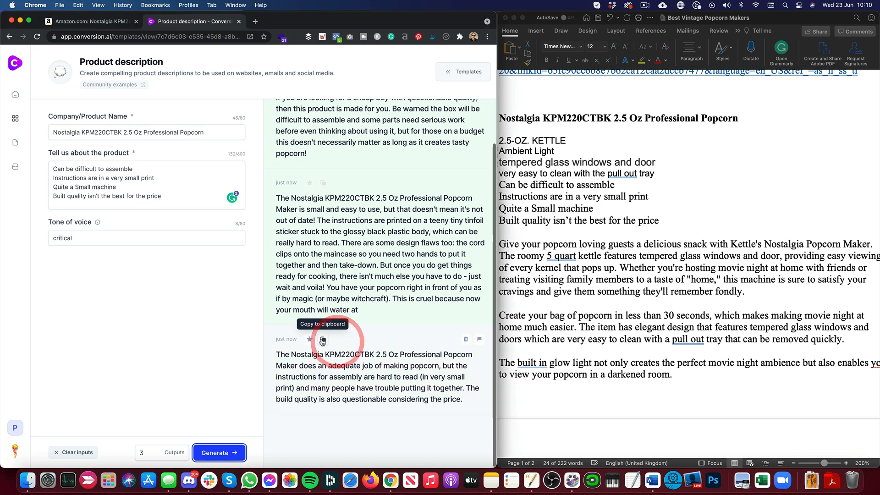
click(641, 386)
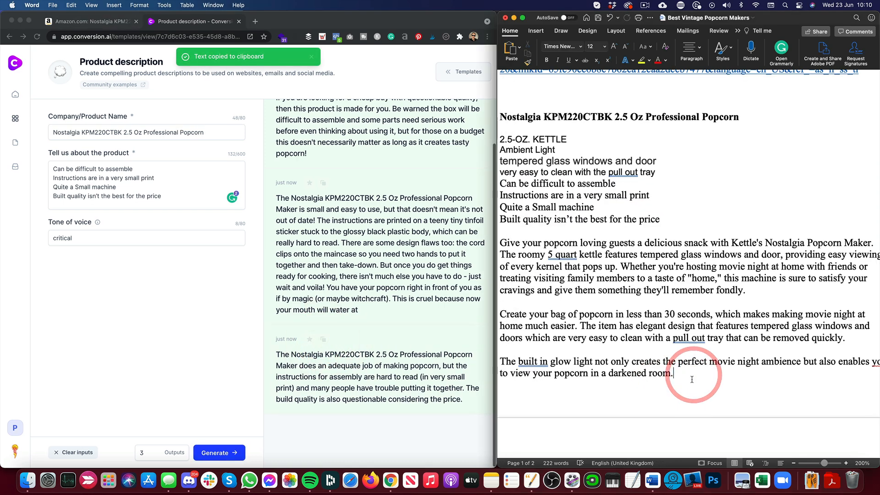
key(super+v)
click(692, 374)
key(Return)
scroll(665, 376, down, 3)
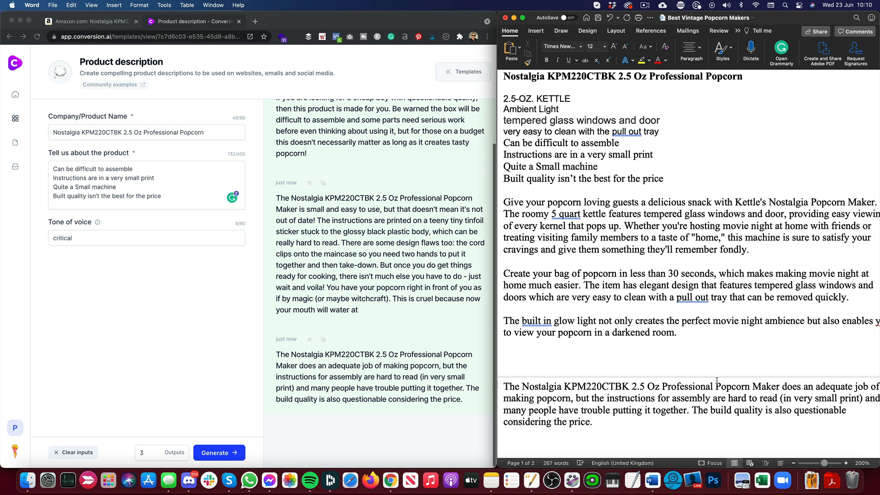
Delete "2.5 Oz Professional Popcorn Maker" from the pasted drawbacks paragraph so it begins "The Nostalgia KPM220CTBK does an adequate job"
scroll(648, 348, down, 1)
drag(632, 320, 767, 321)
key(BackSpace)
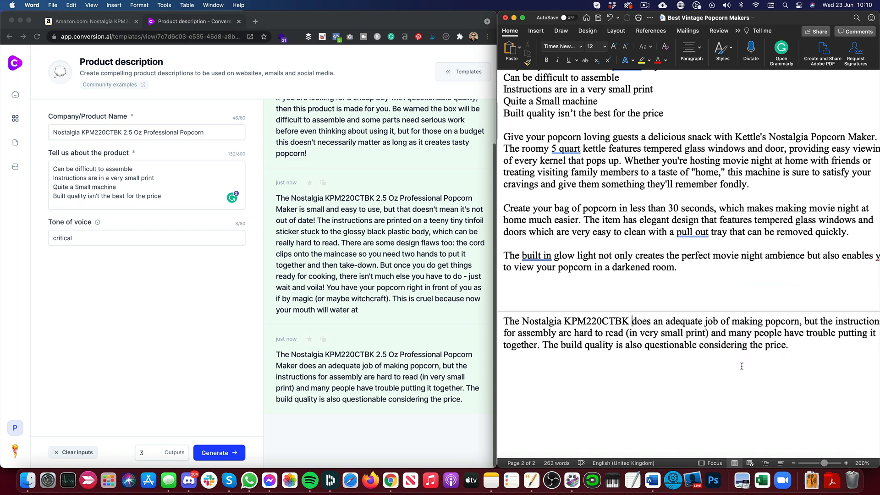
scroll(741, 363, right, 2)
scroll(742, 364, right, 1)
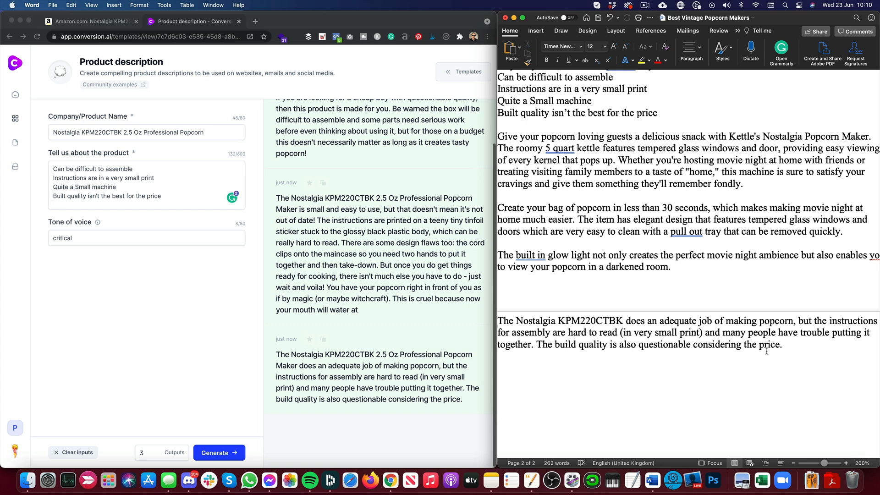
Remove the spare blank line below the glow light paragraph and review the Nostalgia KPM220CTBK section
scroll(343, 197, up, 2)
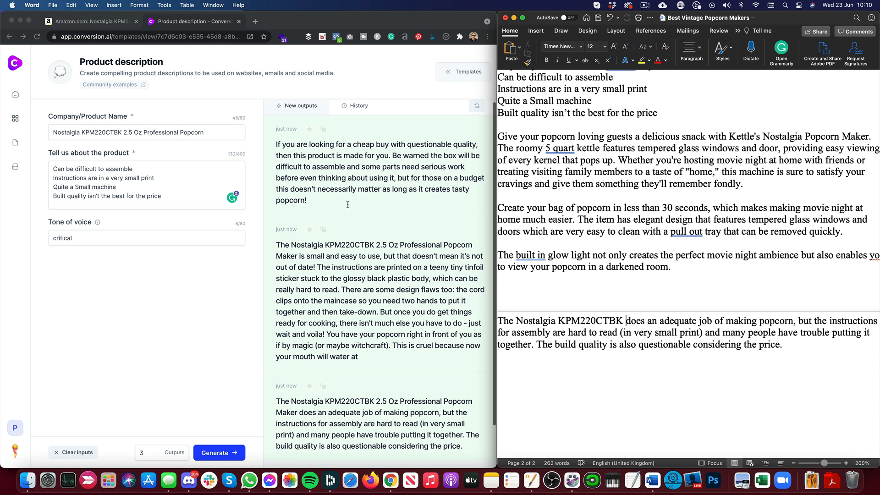
click(597, 382)
click(530, 283)
key(BackSpace)
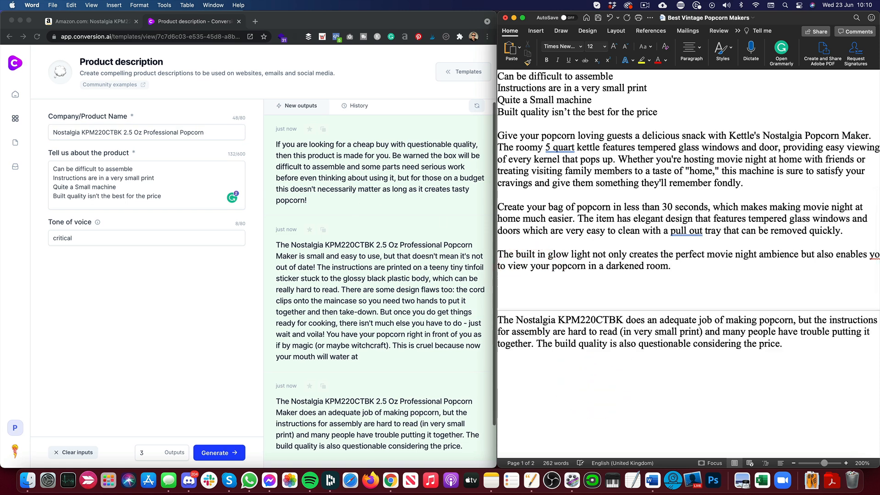
click(782, 344)
scroll(776, 300, up, 1)
scroll(777, 301, down, 2)
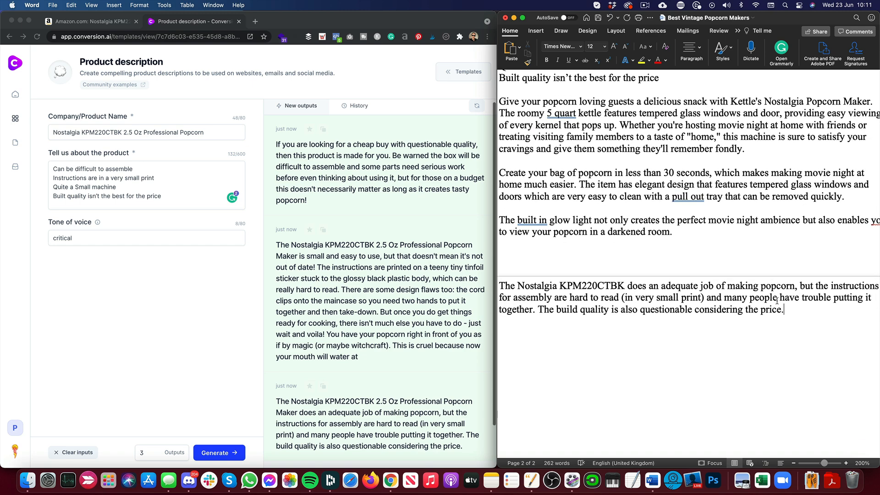
scroll(795, 306, up, 5)
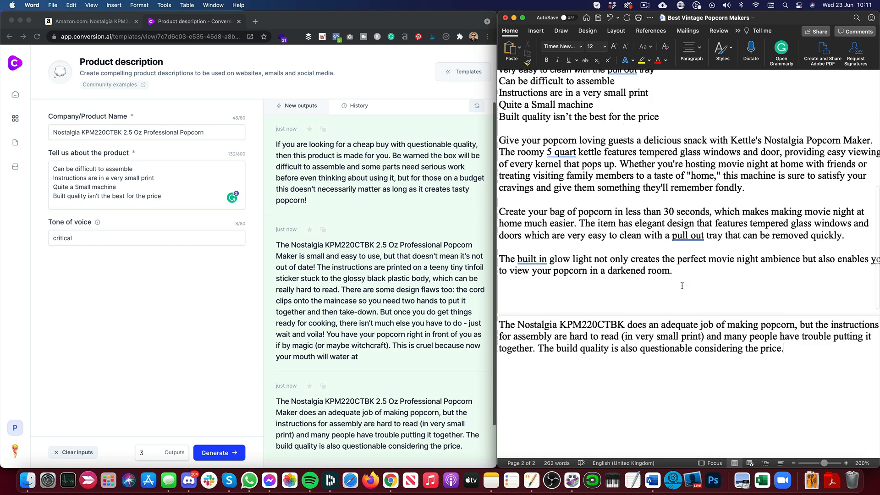
scroll(683, 285, up, 12)
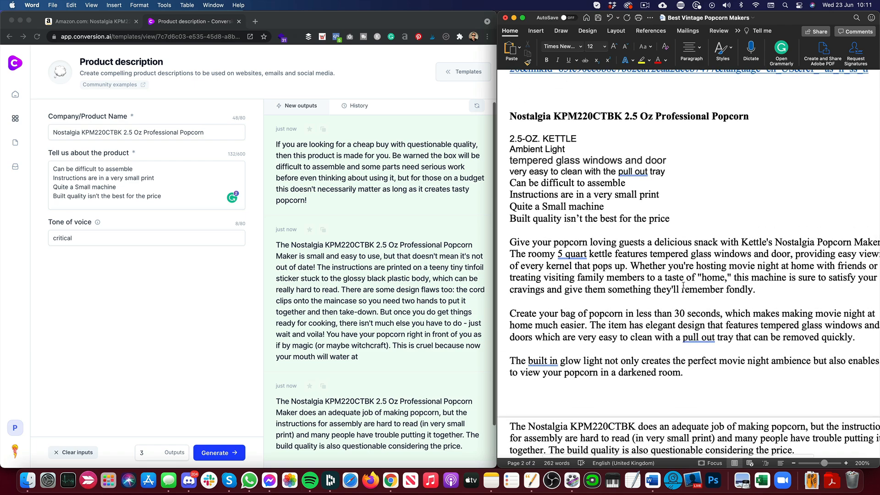
scroll(682, 285, down, 6)
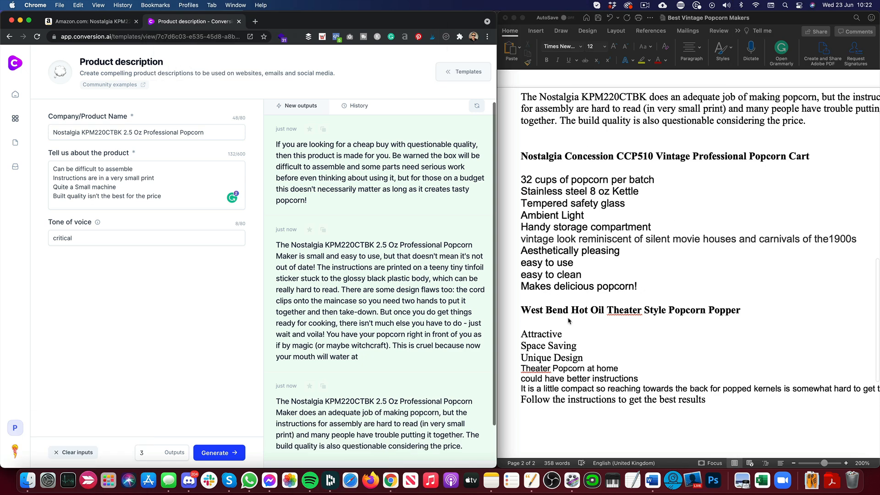
Add blank lines below the Nostalgia Concession CCP510 notes, before the West Bend heading
click(651, 293)
click(651, 292)
key(Return)
key(Return)
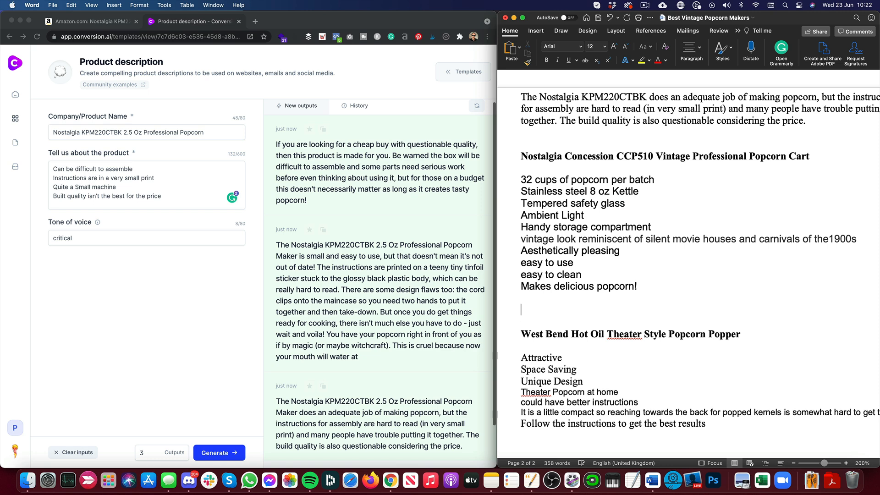
Copy the heading "West Bend Hot Oil Theater Style Popcorn Popper" from Word into the template as the product name
scroll(588, 272, down, 2)
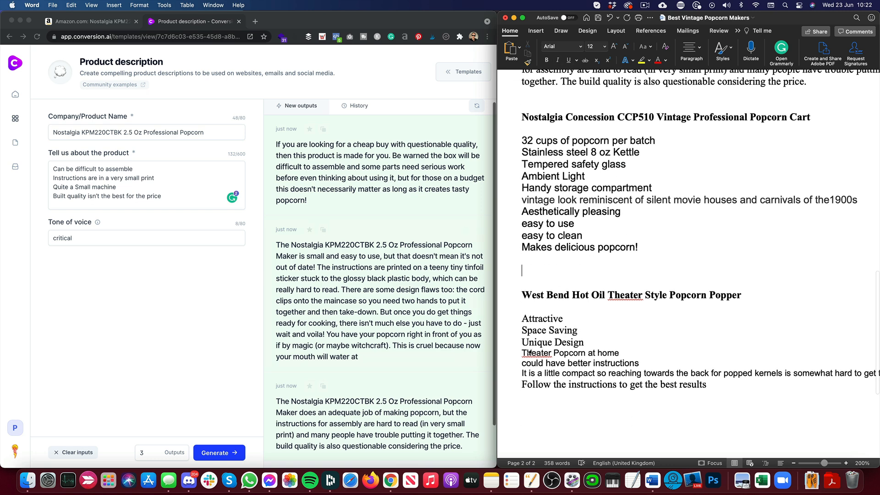
scroll(540, 348, down, 3)
click(555, 344)
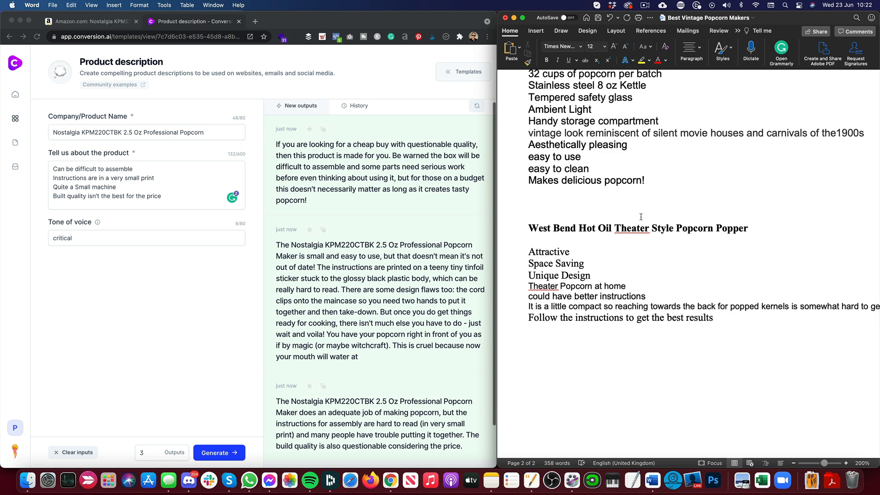
triple_click(654, 228)
click(508, 228)
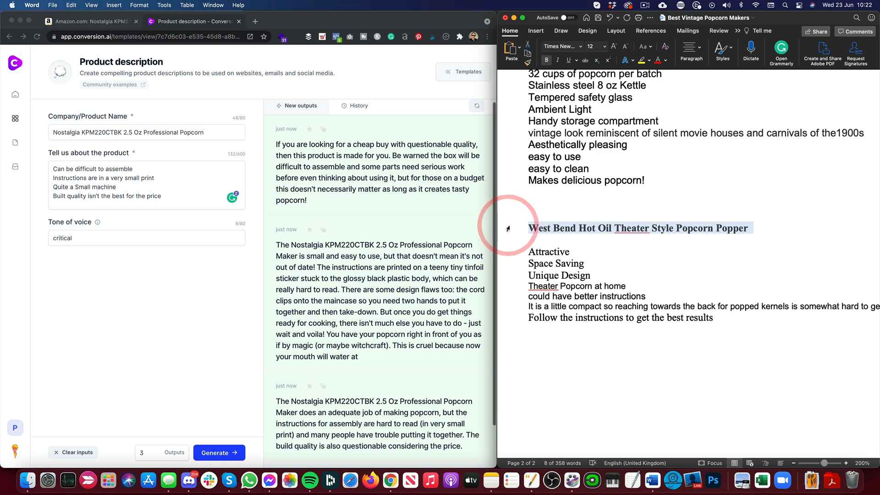
click(202, 133)
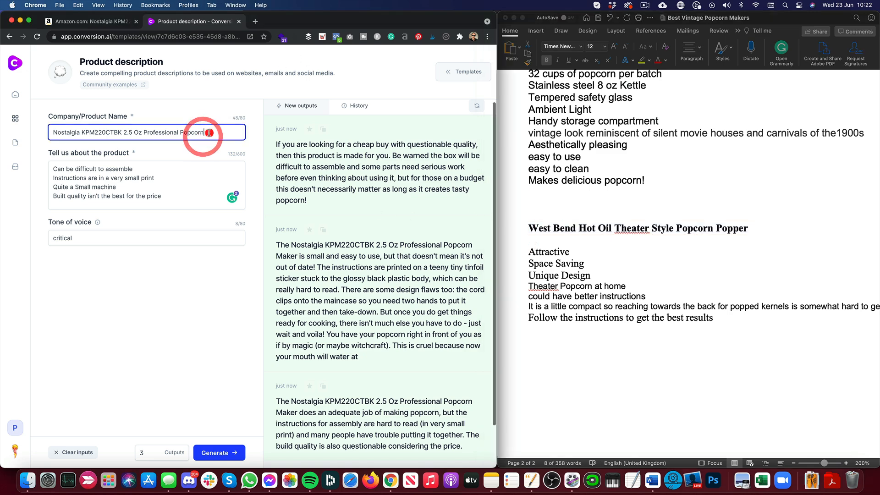
key(super+a)
key(super+v)
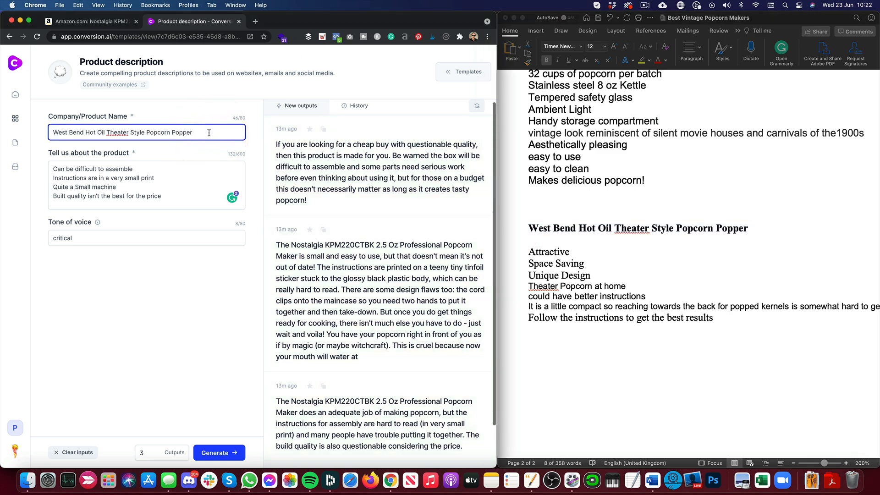
Replace the template's product details with the West Bend notes from "Attractive" through "Theater Popcorn at home"
click(621, 261)
drag(631, 286, 530, 254)
click(158, 186)
key(super+a)
key(super+v)
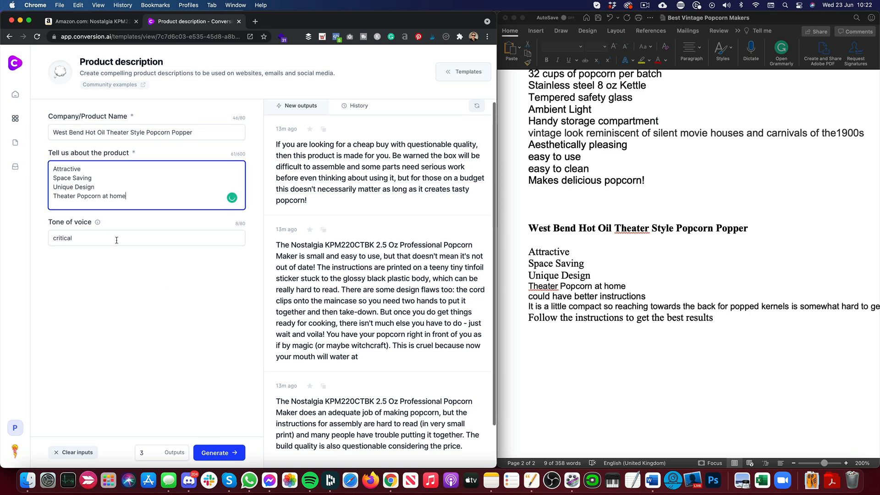
Set the tone of voice to "fun" and generate descriptions for the West Bend popcorn popper
double_click(62, 238)
text(fun)
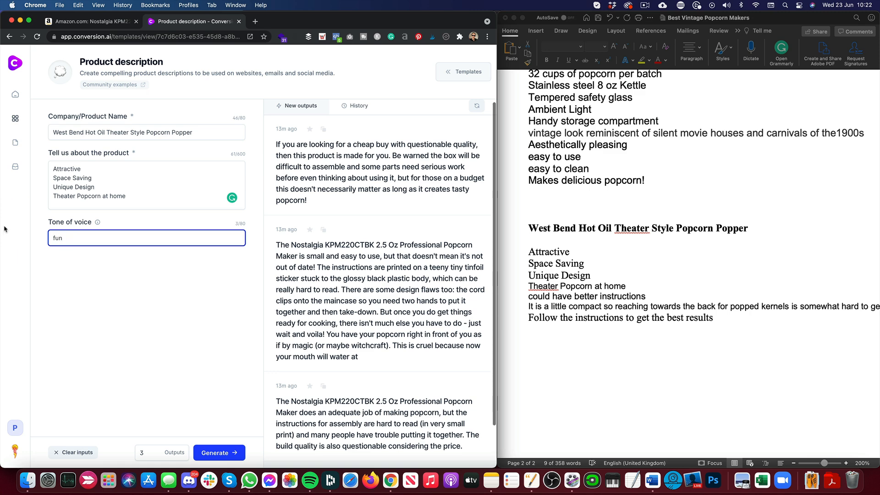
click(225, 452)
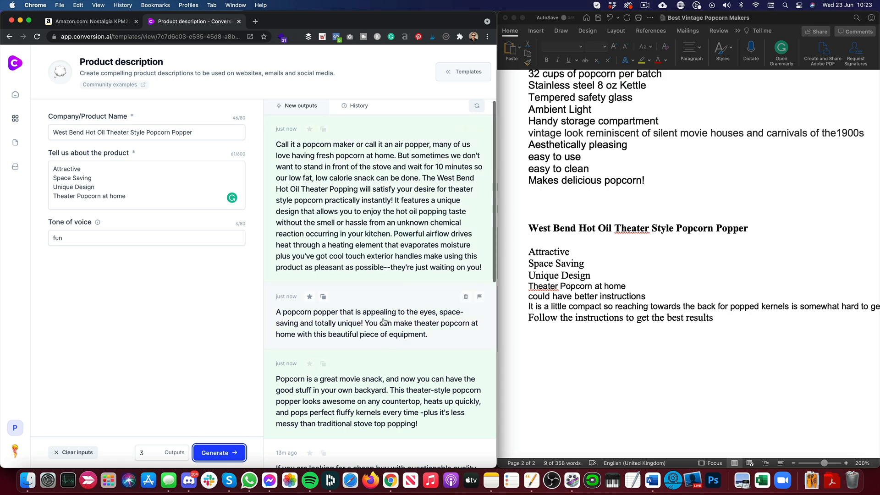
Copy the generated description starting "A popcorn popper that is appealing to the eyes" into Word below the West Bend notes
click(323, 297)
click(559, 348)
click(569, 346)
key(super+v)
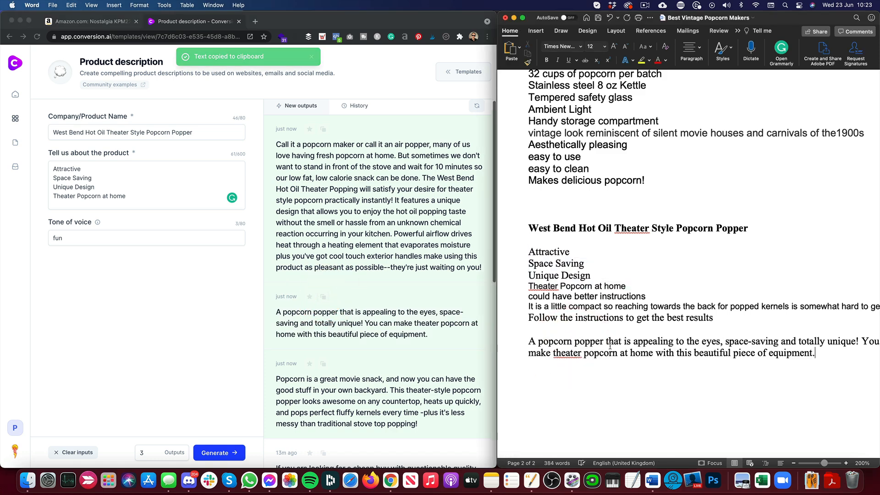
scroll(682, 351, right, 5)
scroll(704, 353, left, 2)
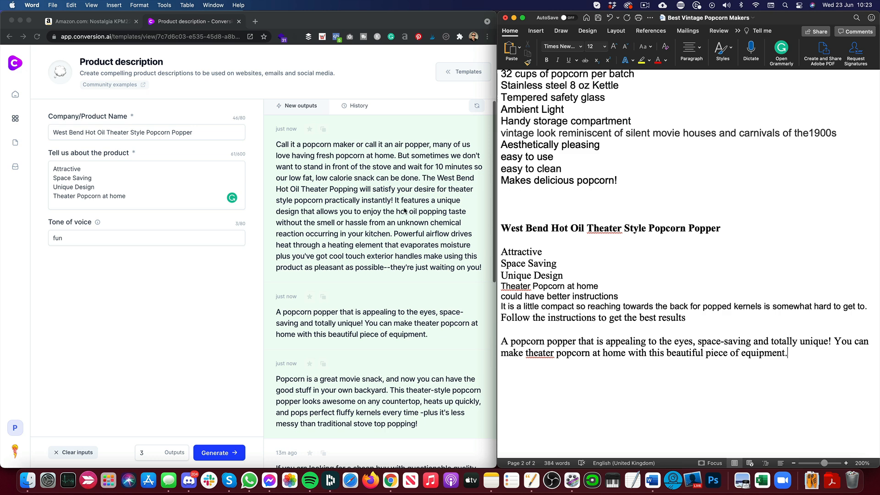
Append the generated description starting "Call it a popcorn maker" to the end of the new West Bend paragraph in Word
click(323, 129)
click(805, 354)
key(super+v)
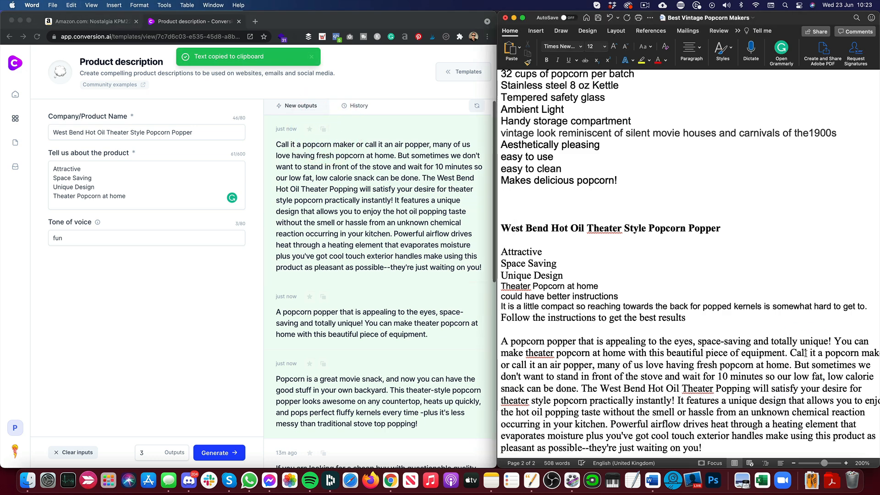
scroll(797, 362, right, 2)
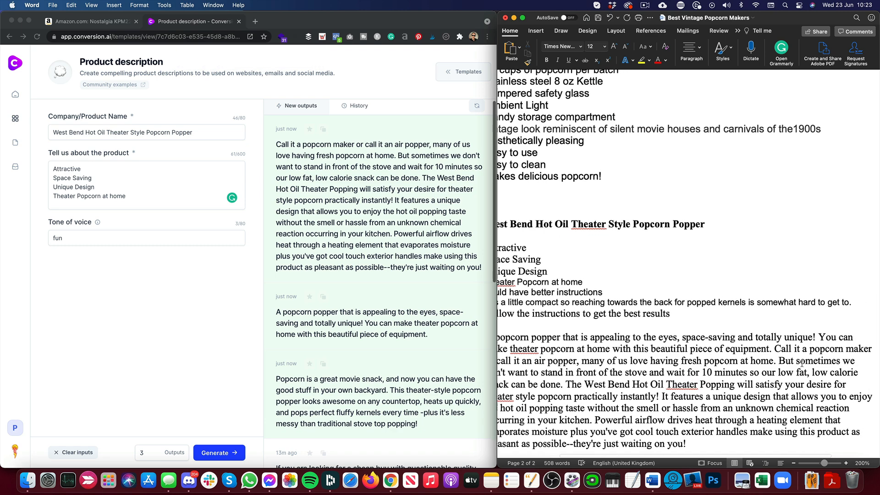
scroll(800, 364, left, 2)
scroll(800, 364, down, 1)
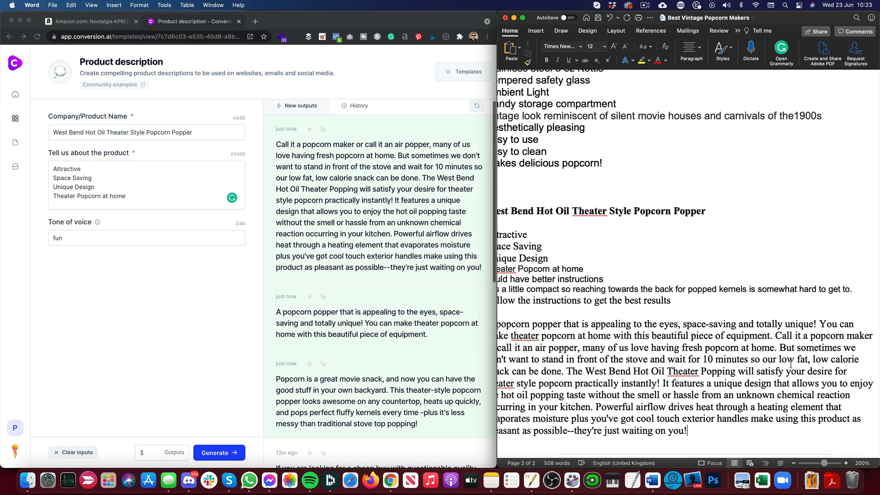
Delete the text from "Call it a popcorn maker" through "practically instantly!" in the West Bend paragraph
drag(666, 383, 779, 340)
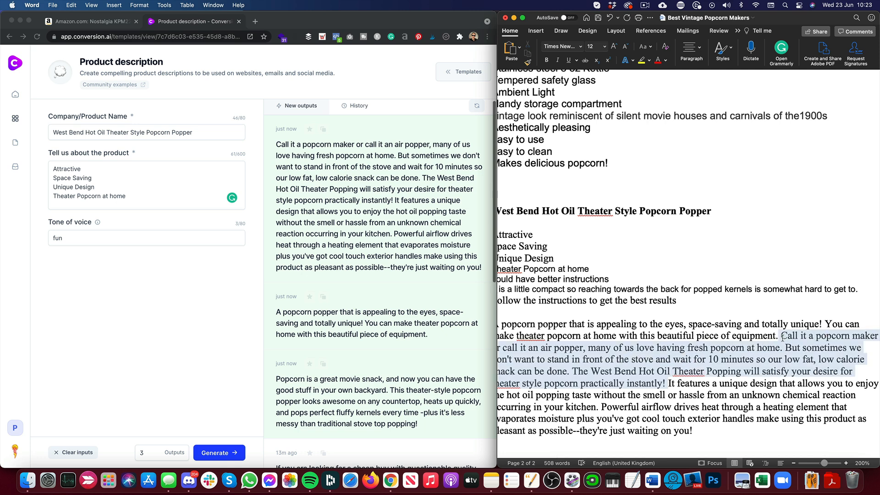
key(BackSpace)
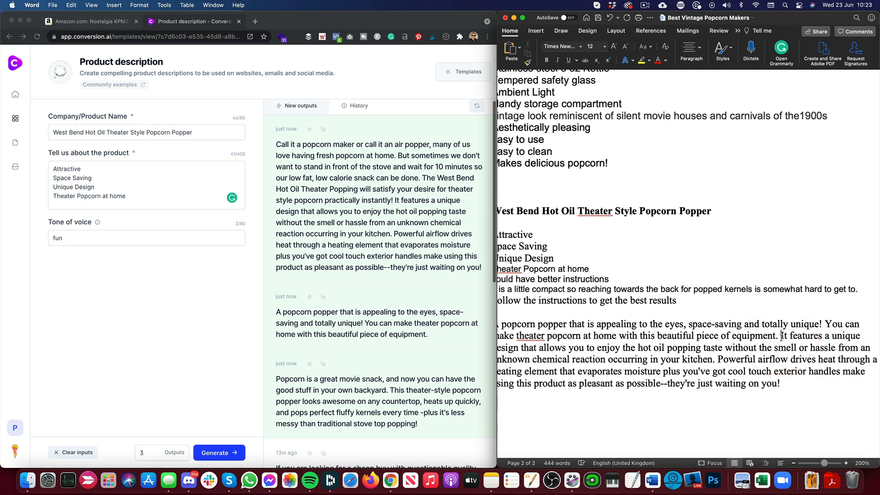
scroll(667, 360, left, 2)
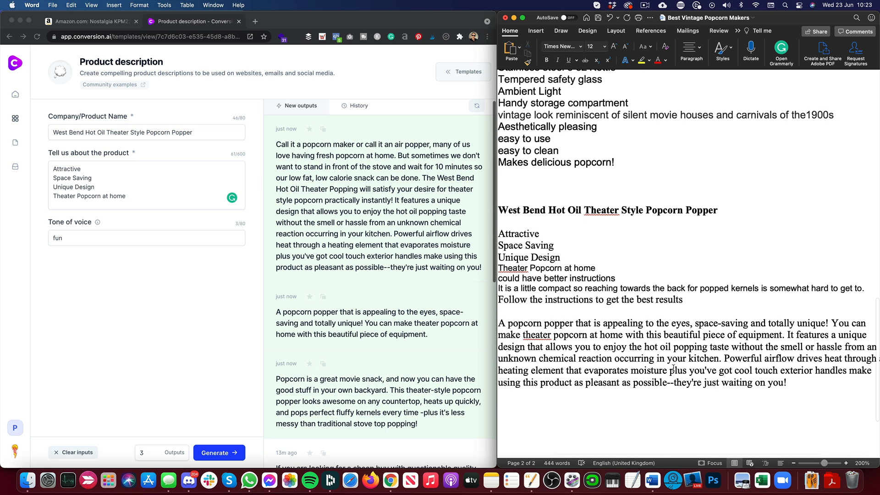
Replace the phrase from "without the smell or hassle" through "in your kitchen" with "quickly and easily."
mouse_move(720, 358)
mouse_down()
mouse_move(739, 346)
mouse_move(767, 346)
mouse_move(730, 347)
mouse_up()
text(quickly an)
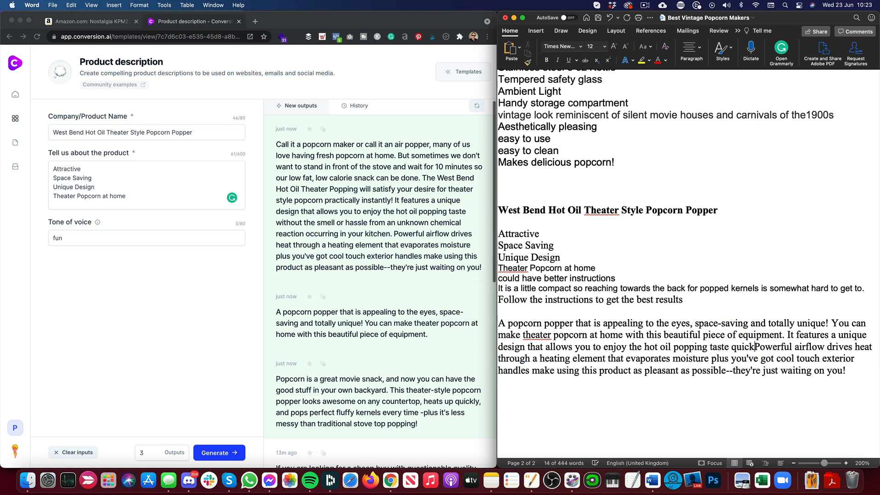
text(d easily)
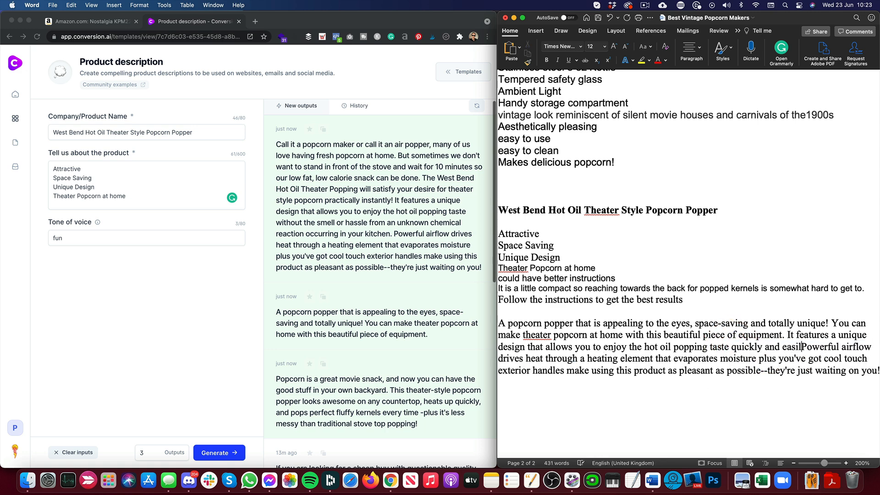
text(.)
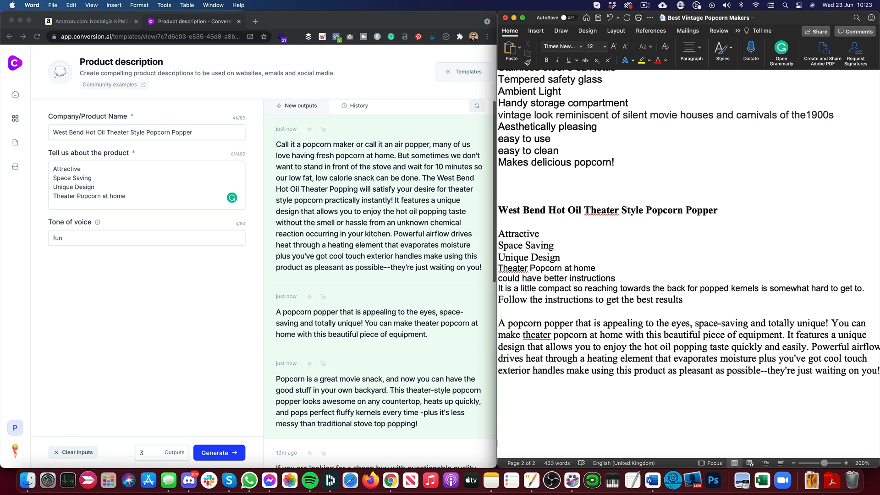
Delete the rest of the West Bend paragraph, from "Powerful airflow" through "waiting on you!"
click(875, 370)
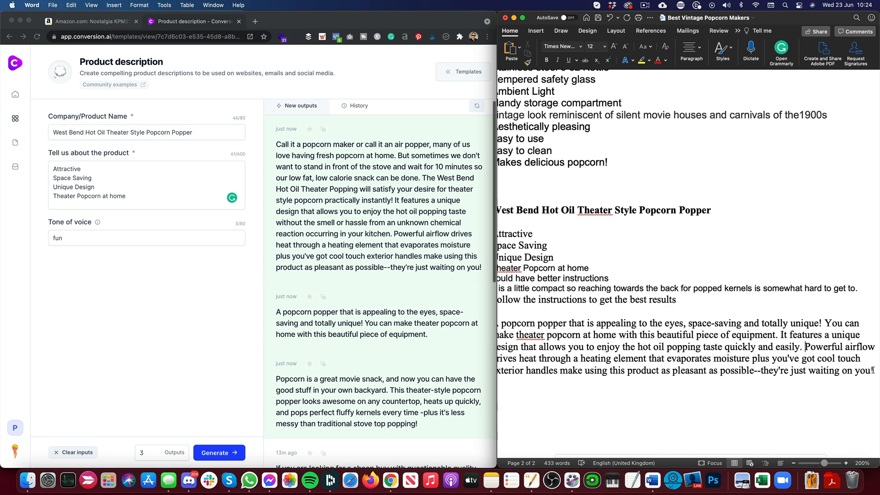
shift+click(802, 347)
key(BackSpace)
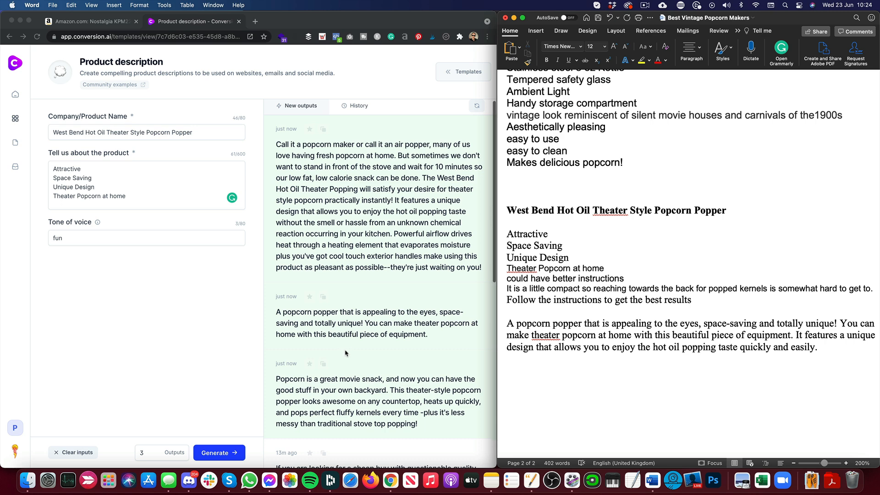
Generate another batch of West Bend descriptions in Conversion.ai and read through the outputs
click(218, 456)
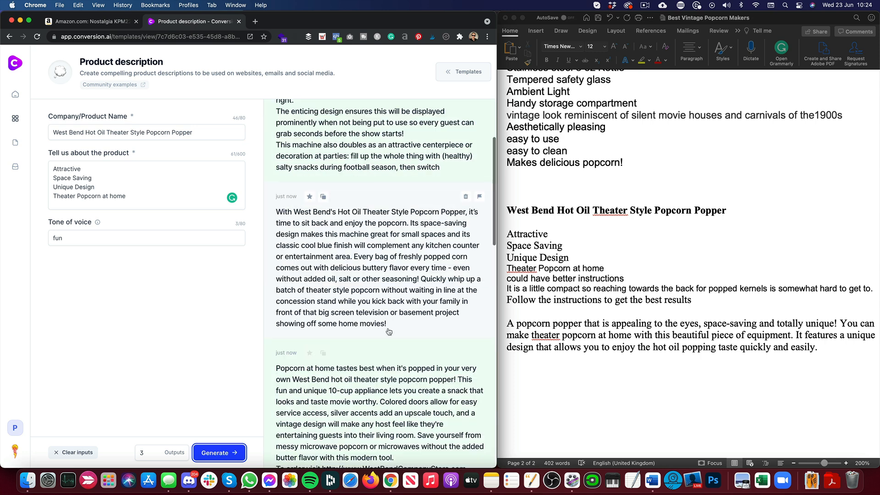
scroll(391, 323, up, 5)
scroll(393, 313, down, 3)
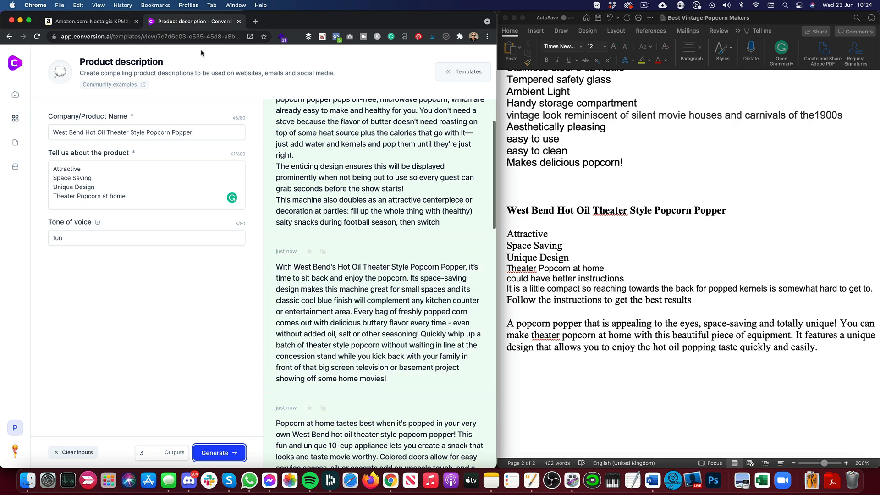
Open the West Bend popper's Amazon page from the link in Word, check its colour options and return to the generated descriptions
scroll(578, 209, up, 10)
scroll(579, 209, up, 12)
click(589, 202)
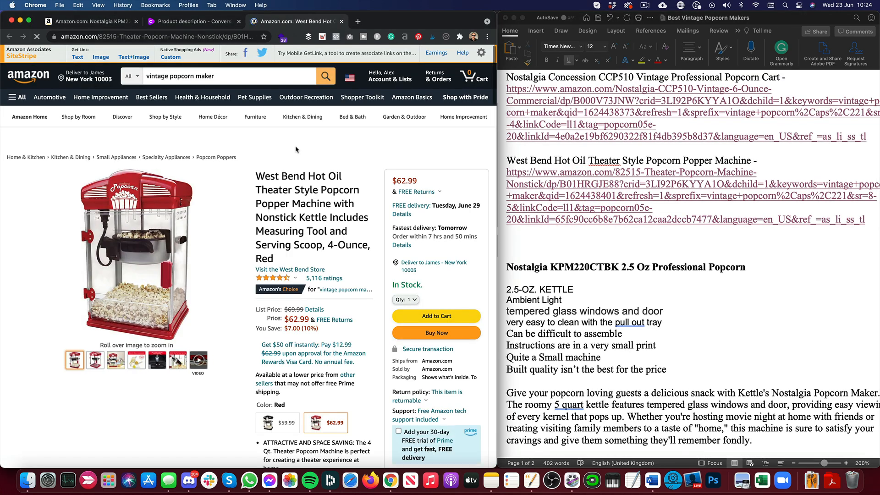
scroll(284, 265, down, 2)
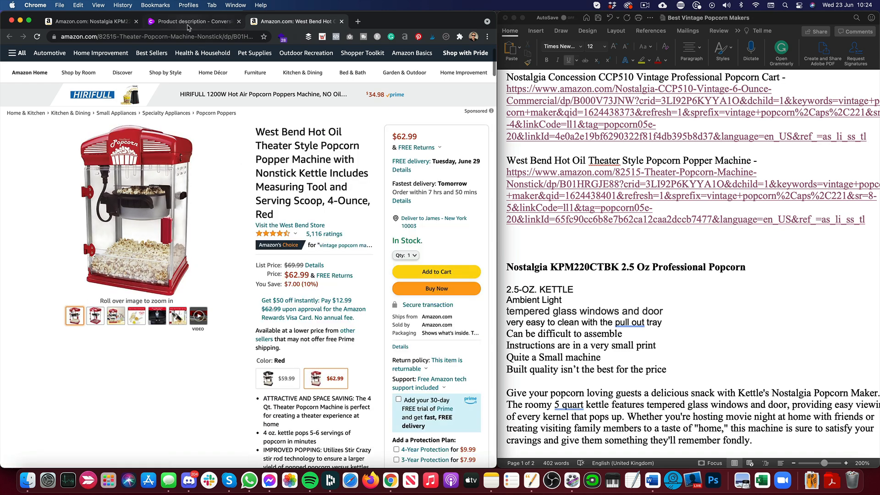
click(188, 23)
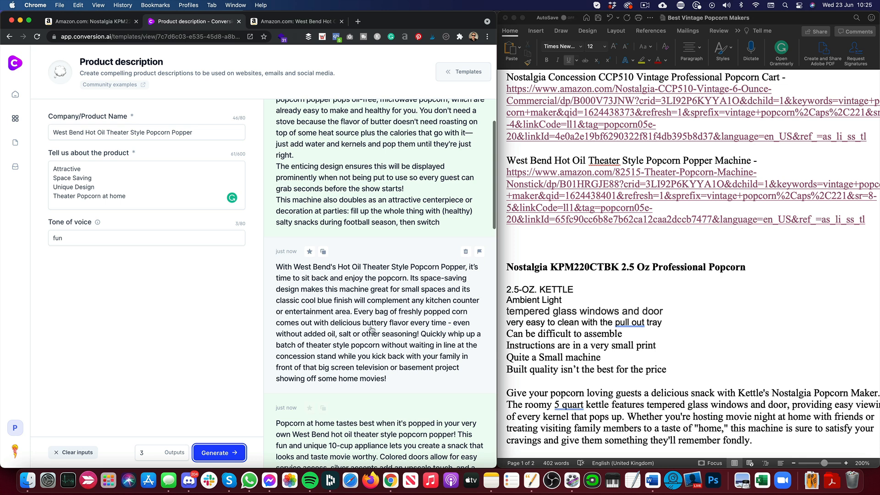
Copy the output starting "With West Bend's Hot Oil Theater Style Popcorn Popper" into Word as a second West Bend paragraph after a blank line
click(323, 252)
scroll(644, 311, down, 1)
scroll(644, 310, down, 15)
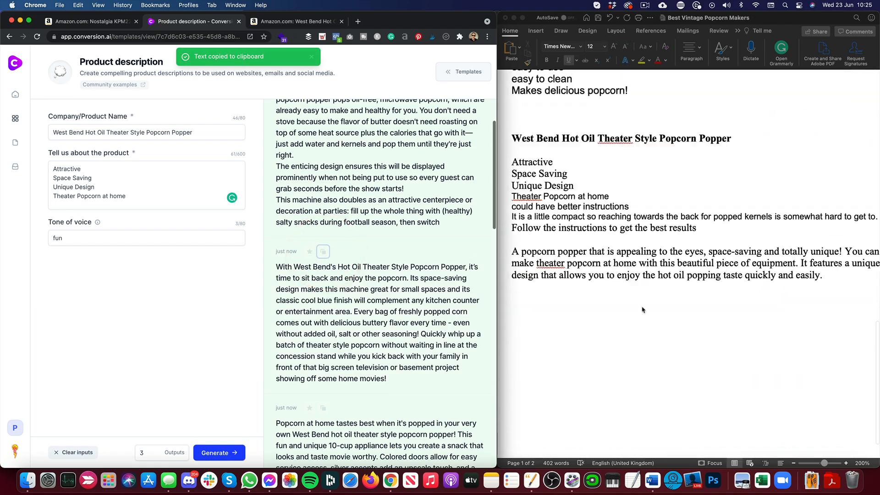
click(845, 238)
key(Return)
key(Return)
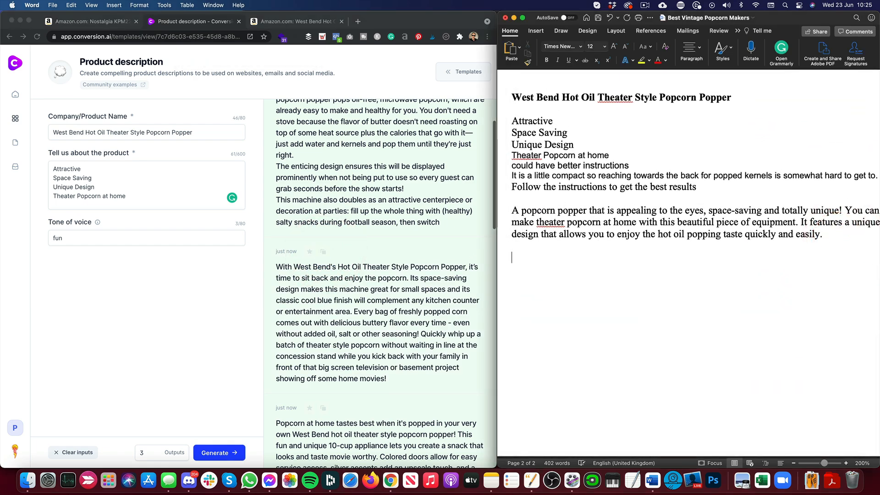
key(cmd+v)
scroll(837, 237, right, 1)
Delete the second West Bend paragraph's opening sentence and replace "cool blue" with "red or black" for the finish
drag(542, 270, 506, 256)
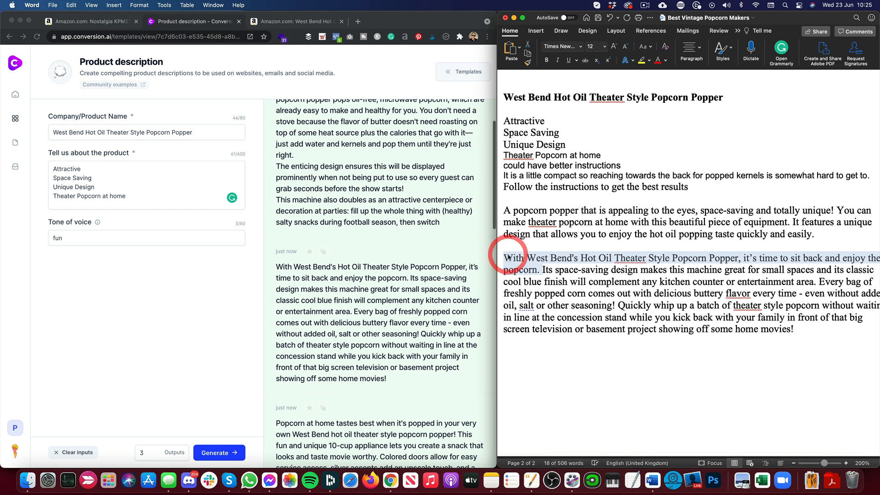
key(BackSpace)
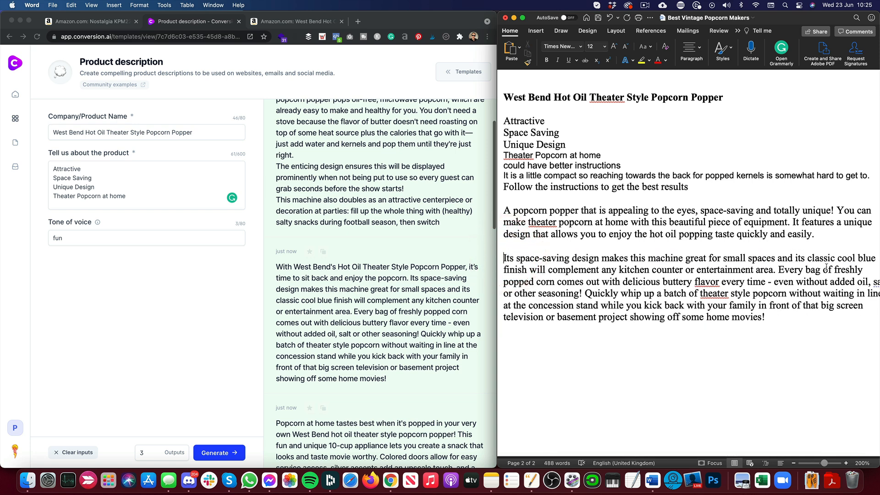
mouse_move(854, 258)
mouse_down()
mouse_move(842, 259)
mouse_move(869, 259)
mouse_up()
text(red or black)
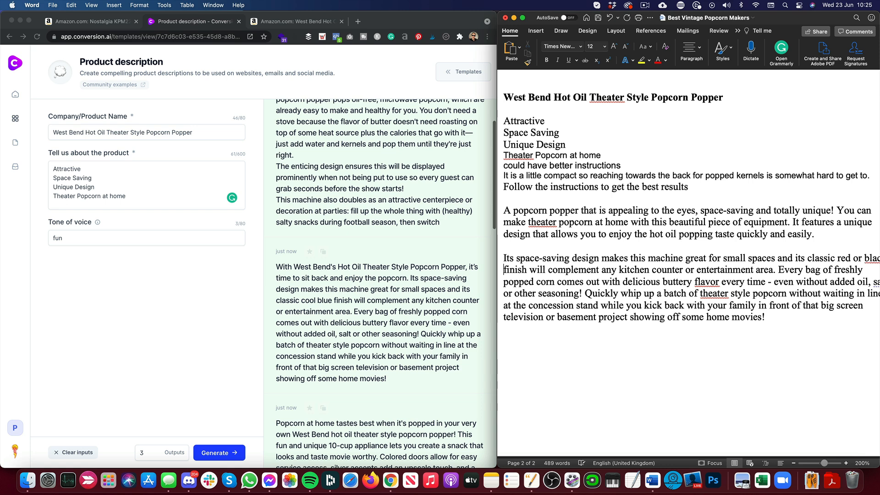
scroll(876, 323, left, 1)
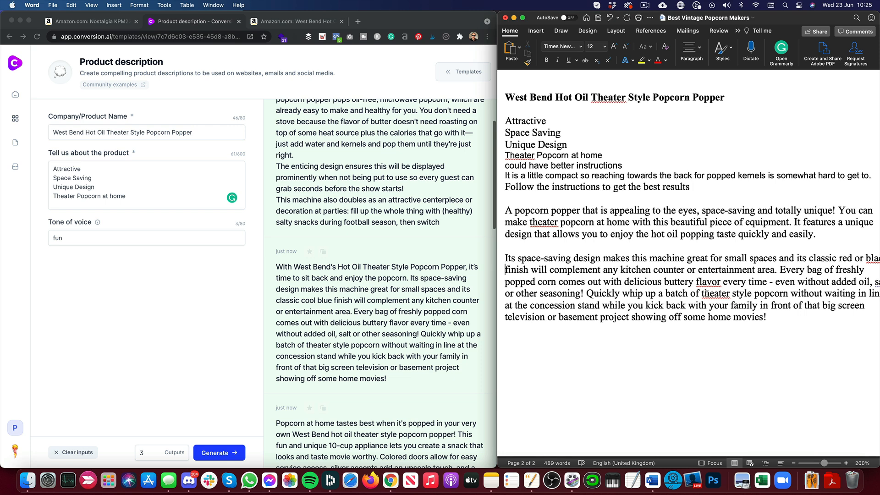
scroll(751, 375, right, 3)
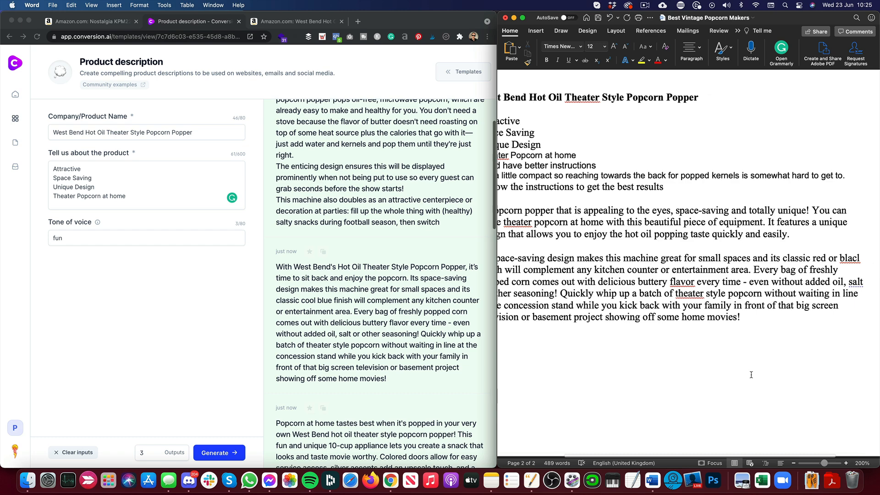
scroll(753, 375, left, 3)
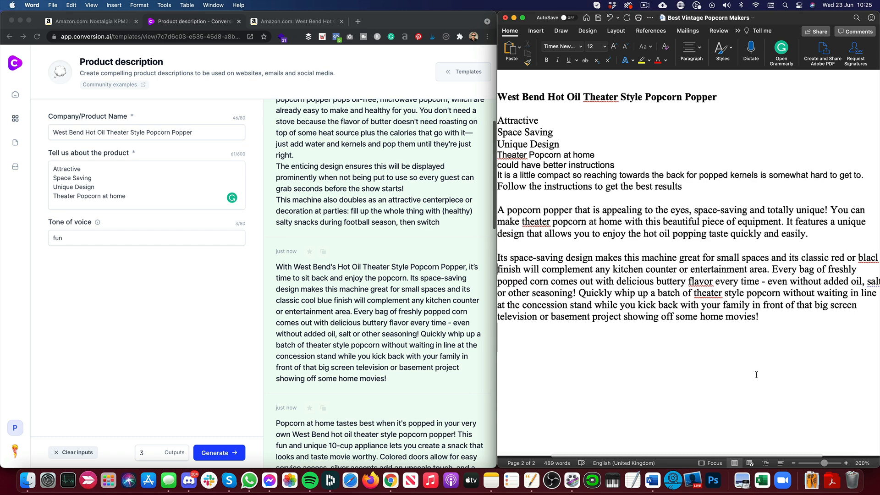
Replace "- even without added oil, salt or other seasoning!" with a full stop after "every time"
drag(581, 298, 761, 282)
key(BackSpace)
text(.)
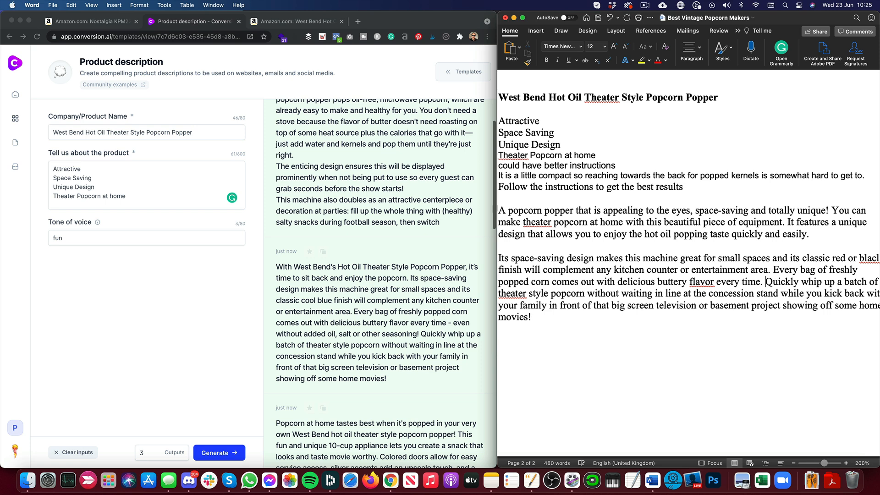
Correct "basement project" to "basement projector" in the last sentence of the West Bend text
scroll(760, 315, right, 4)
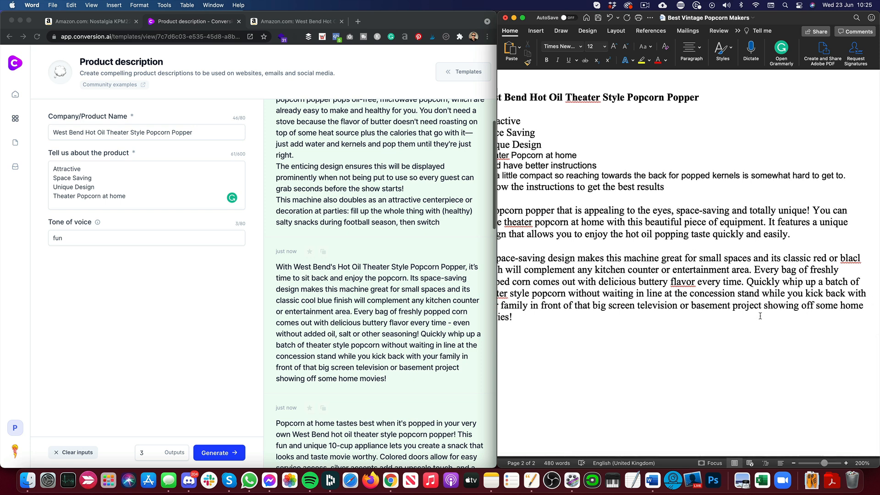
click(759, 307)
text(or)
scroll(747, 373, left, 4)
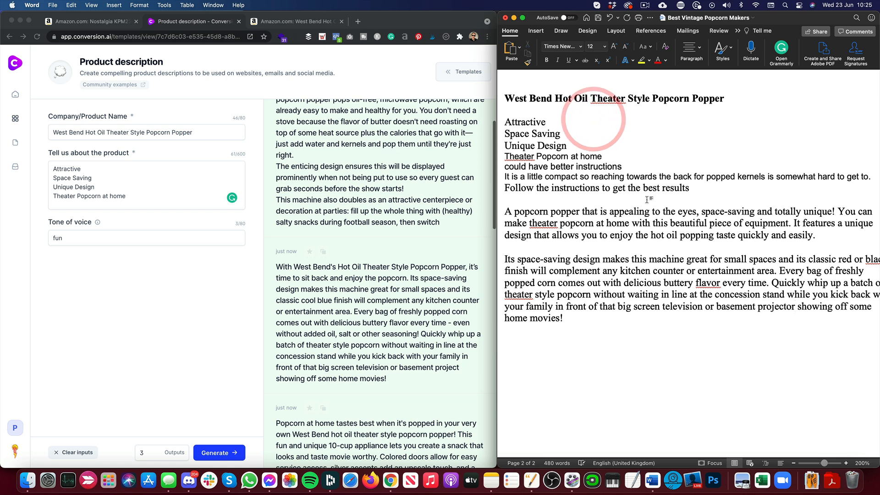
Replace the template's product details with the notes from "could have better instructions" through "get the best results" and generate new descriptions
drag(694, 188, 506, 170)
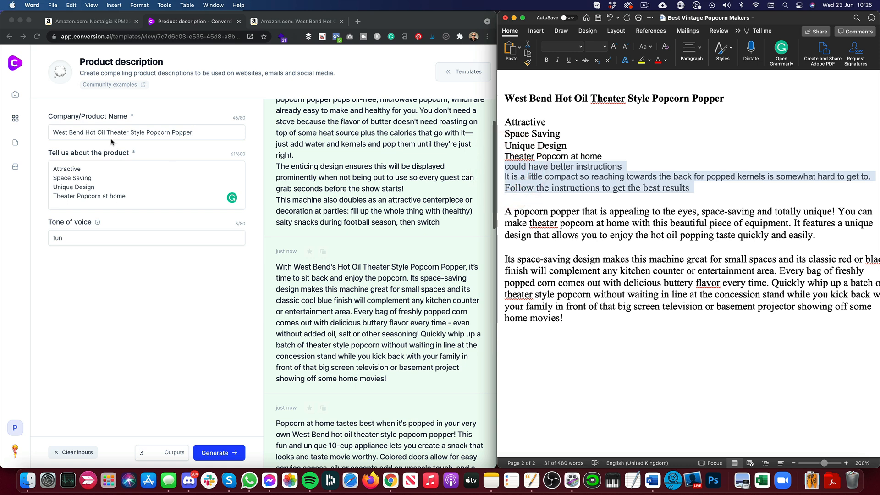
key(super+c)
click(120, 193)
key(super+a)
key(super+v)
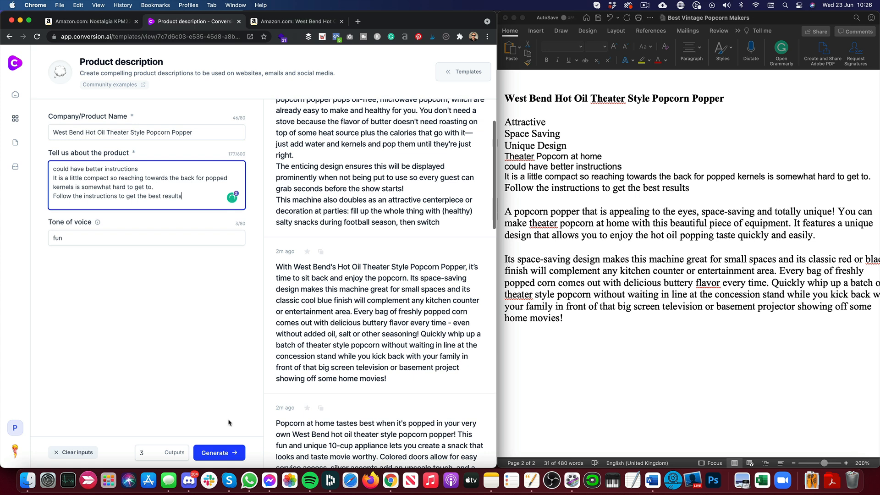
click(219, 453)
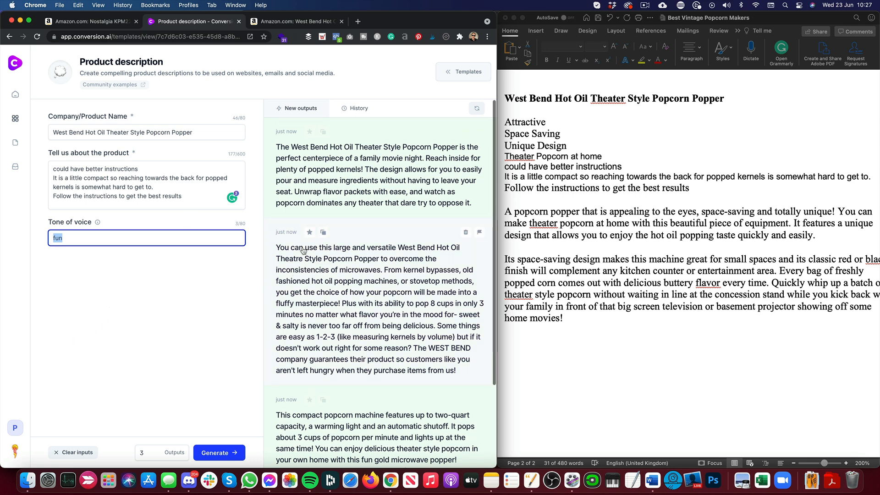
Set the tone of voice to "critical" and reword the first product note as "instructions could be better"
text(critical)
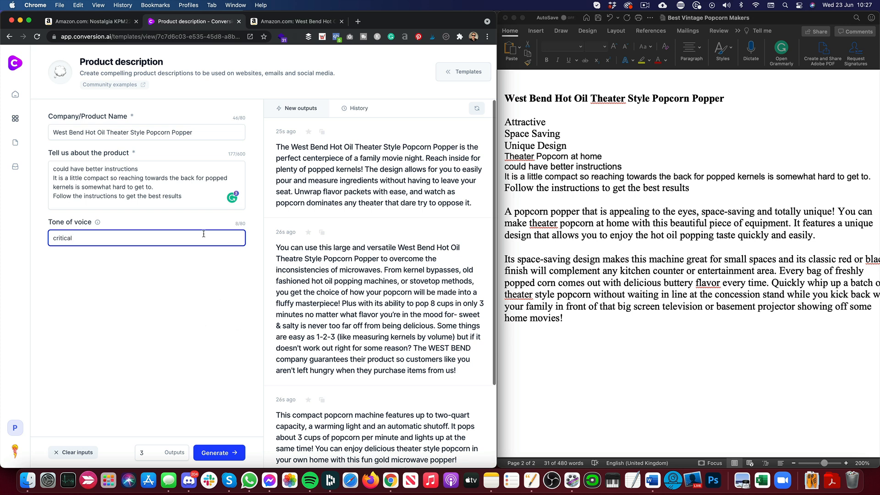
click(88, 169)
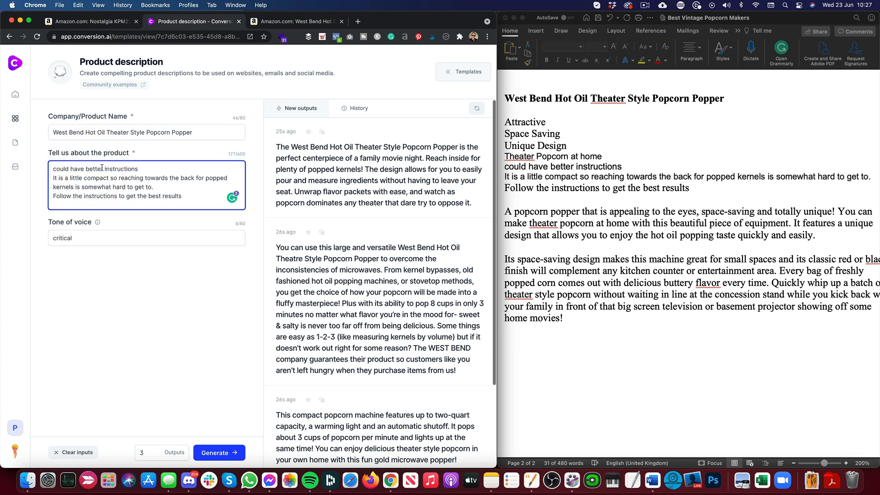
drag(103, 169, 36, 170)
key(BackSpace)
key(Delete)
click(101, 168)
text(could be better)
Shorten the second product note to "reaching towards the back for popped kernels is tricky" and generate new descriptions twice
drag(119, 177, 32, 176)
key(BackSpace)
drag(87, 187, 192, 179)
text(tricky due)
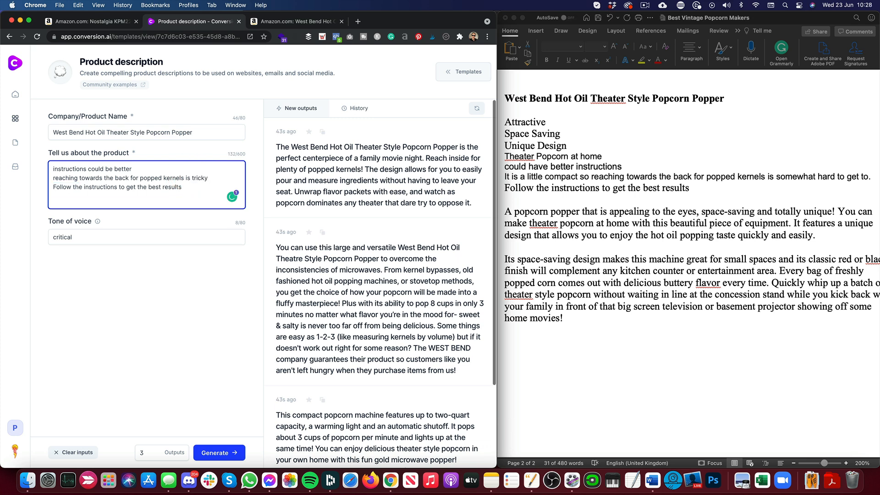
click(191, 191)
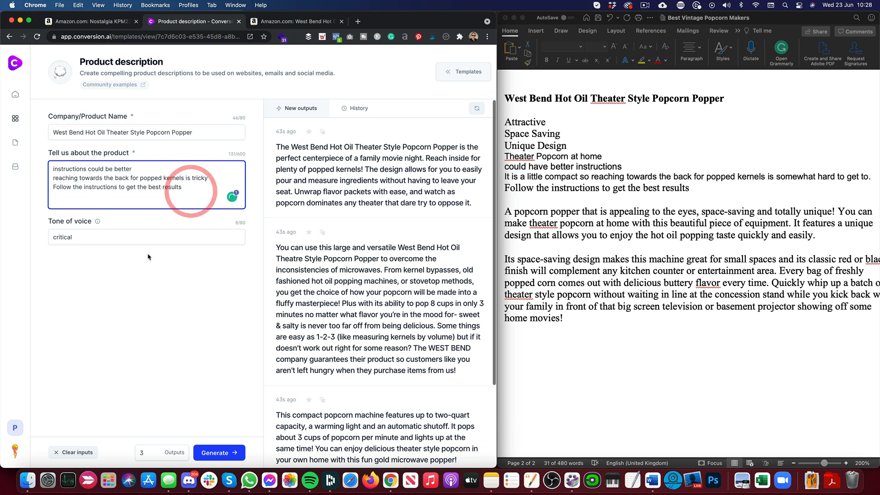
click(230, 453)
click(231, 454)
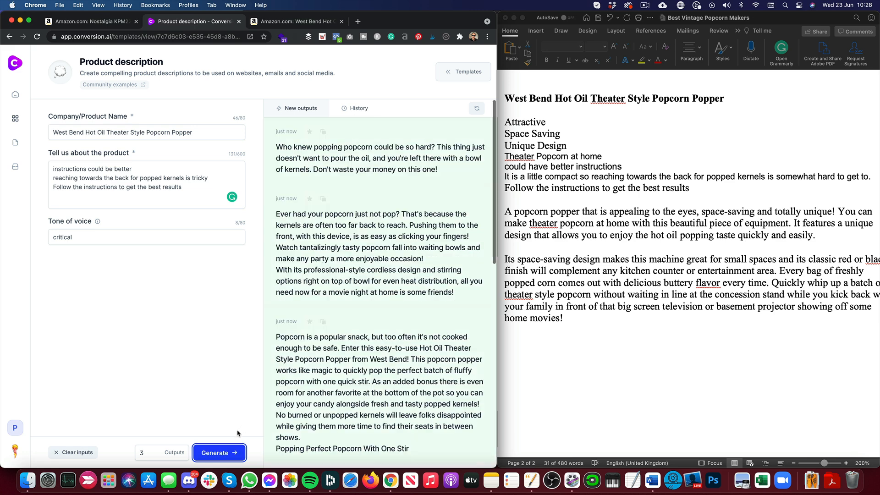
click(226, 452)
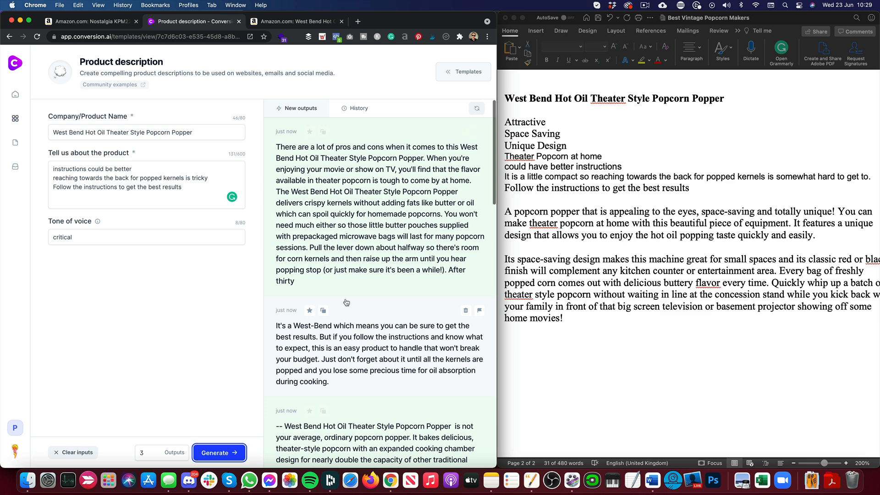
Copy the generated description starting "It's a West-Bend" into the Word document below the paragraph ending "home movies!"
click(323, 310)
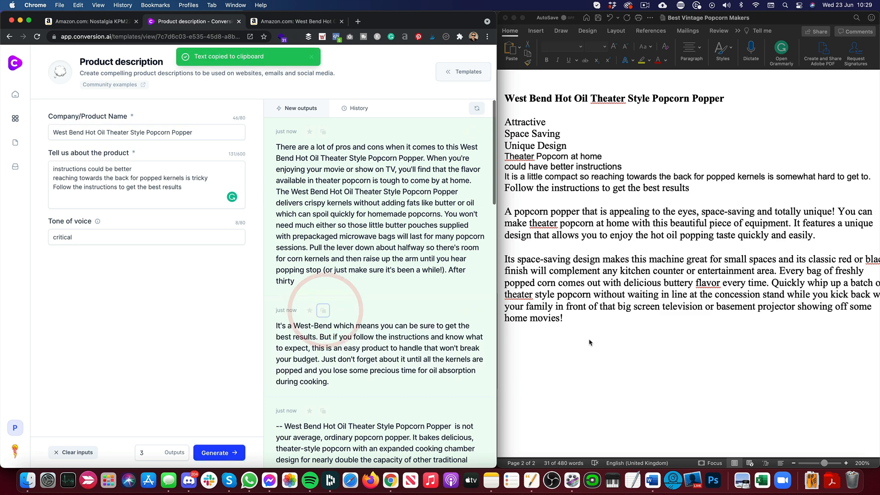
click(571, 349)
click(549, 342)
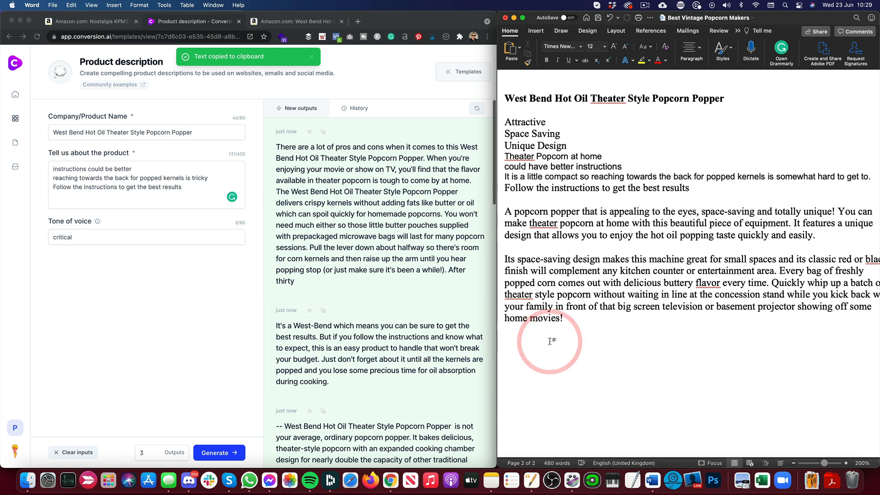
key(super+v)
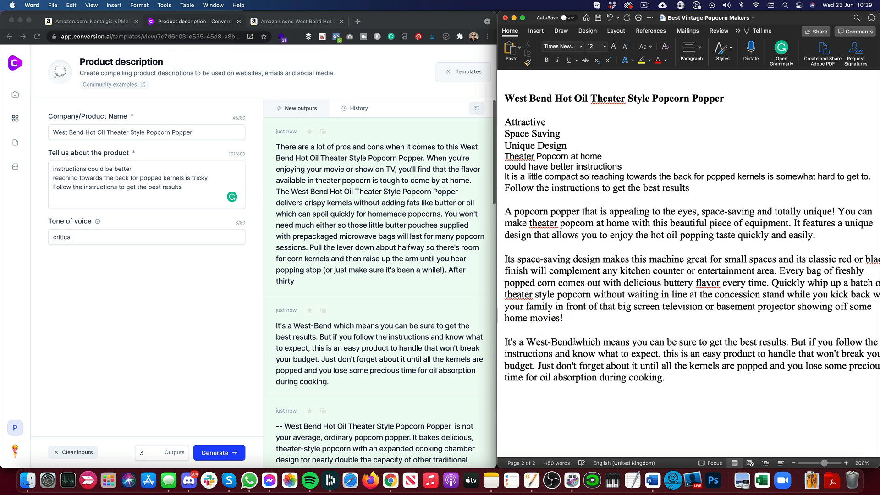
Replace "But if you" with "Be sure to" in the second sentence of the pasted West Bend paragraph
scroll(717, 362, right, 1)
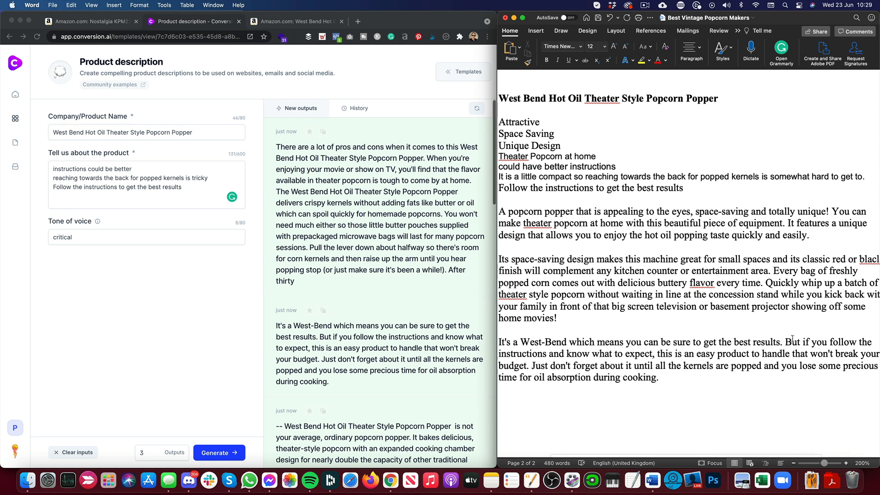
drag(831, 341, 785, 343)
text(Be sure to)
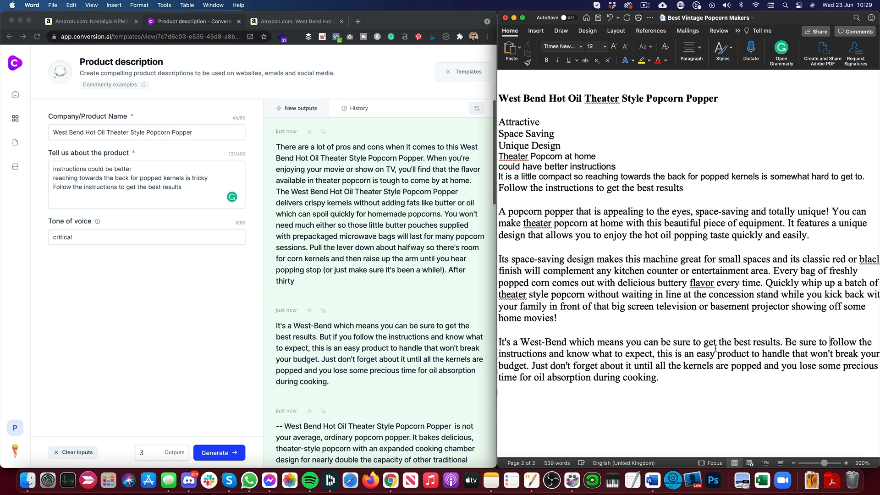
Replace everything after "follow the instructions" in that paragraph with "to get the best results, even though they aren't the"
drag(499, 353, 528, 366)
drag(683, 377, 556, 356)
text(to get the be)
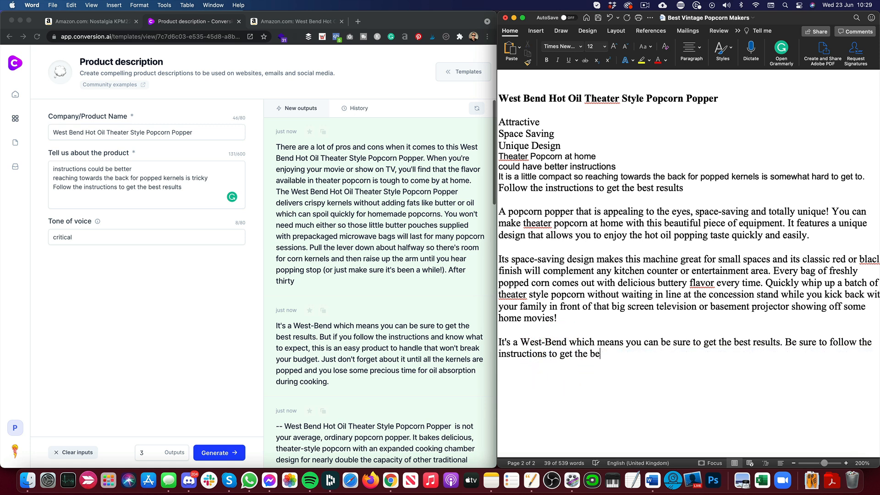
text(st results, even though they ar)
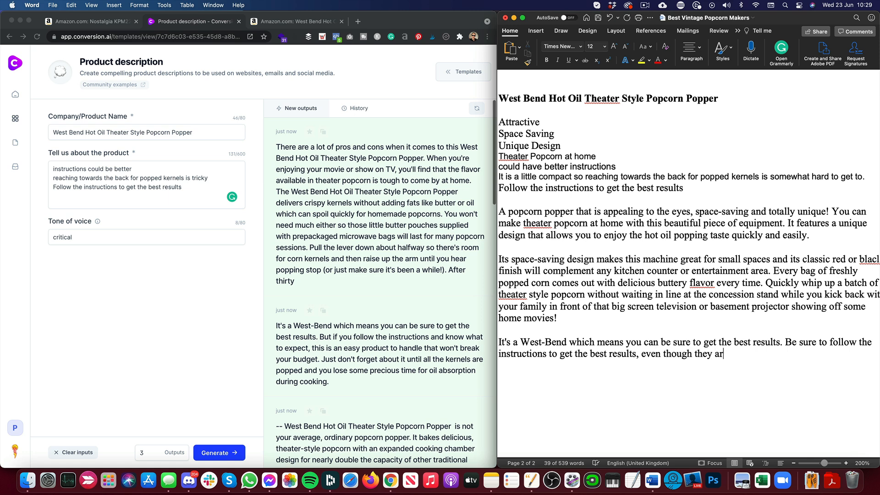
text(en't the)
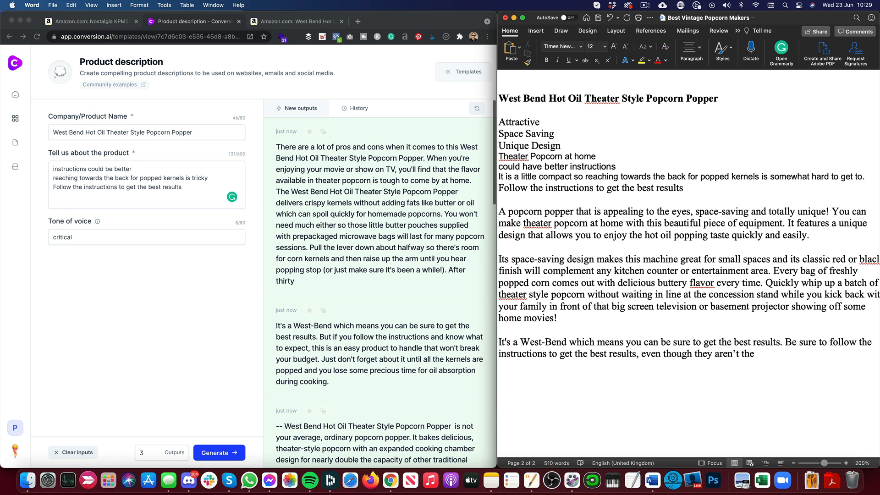
Finish with "the best" and add "You may also find that reaching towards the back for popped kernels can be tricky due to it's compact design."
key(BackSpace)
key(BackSpace)
text(he best. You may also find that reachin)
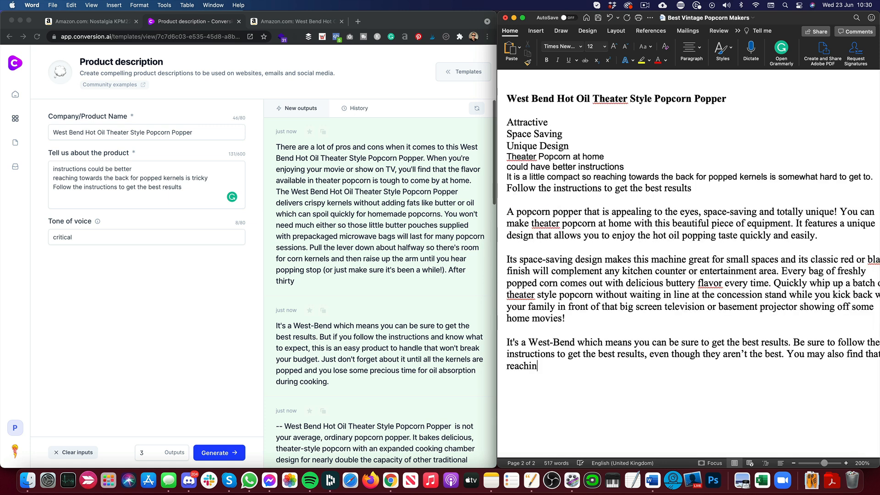
text(g towards the back for popped kernels can be tricky due to it’s compact design.)
Add a closing paragraph: "The West Bend is a good machine and certainly a good choice if you want a compact design that's different from the rest."
key(Return)
key(Return)
text(A)
key(BackSpace)
text(The West Bend is a good machine a)
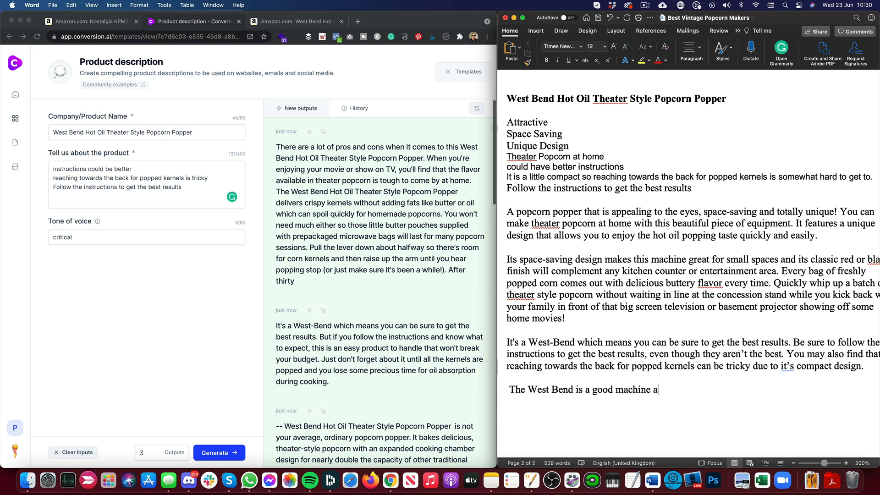
text(and certainly a good choice if you want a compact design that's differe)
text(nt from the rest.)
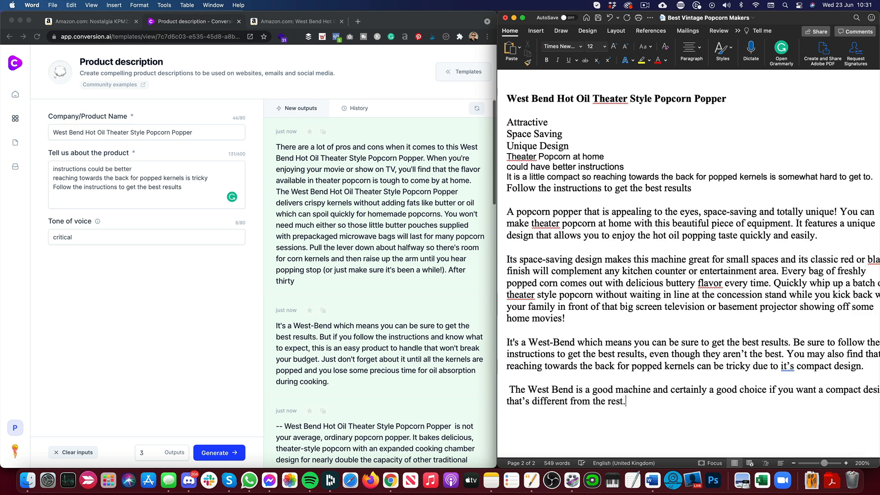
click(510, 389)
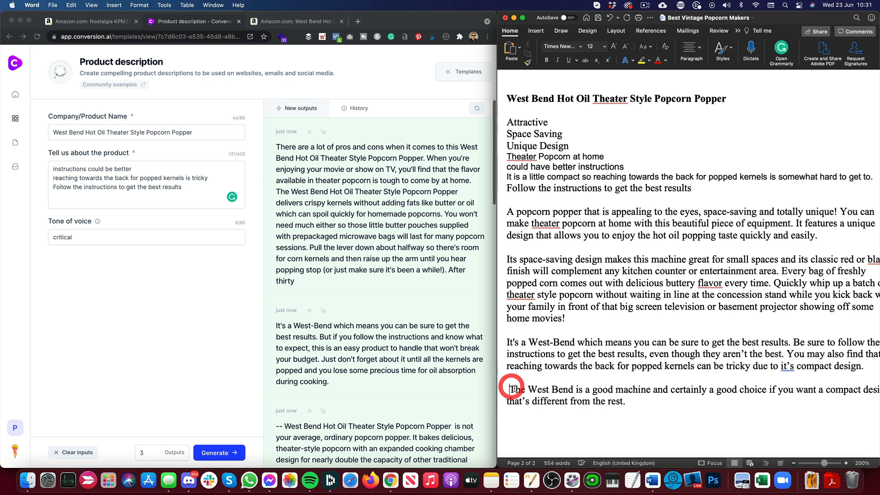
key(BackSpace)
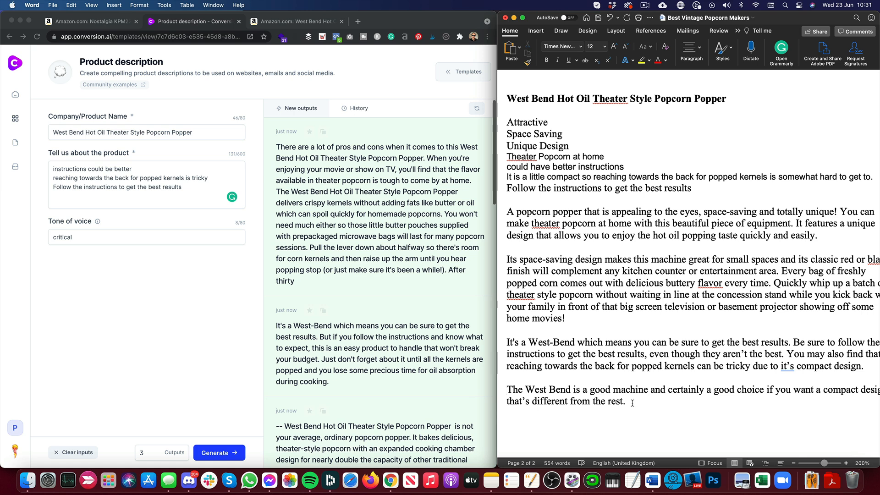
Run the West Bend closing paragraph through Conversion.ai's Content improver template with the friendly tone and generate one output
drag(632, 403, 505, 390)
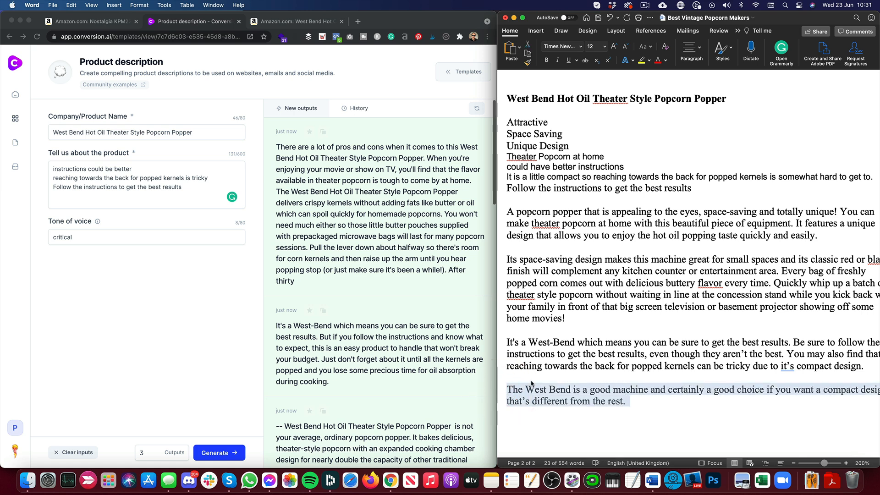
click(463, 72)
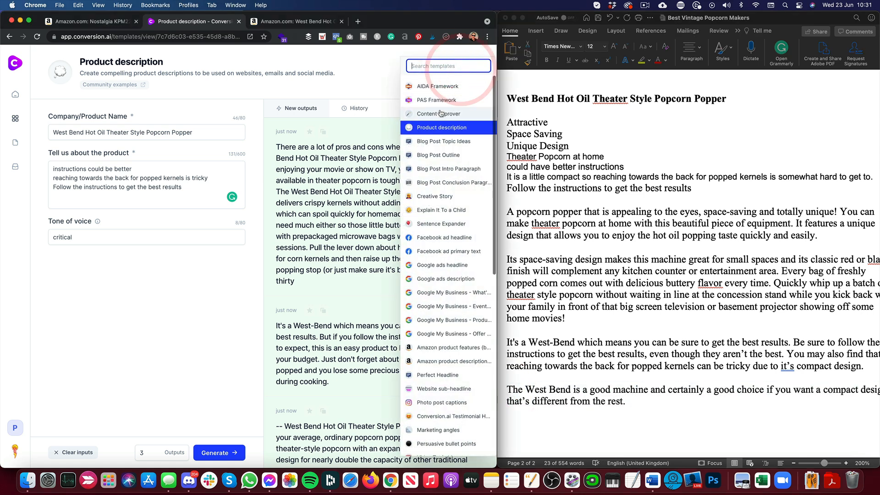
click(440, 113)
click(146, 145)
key(super+a)
key(super+v)
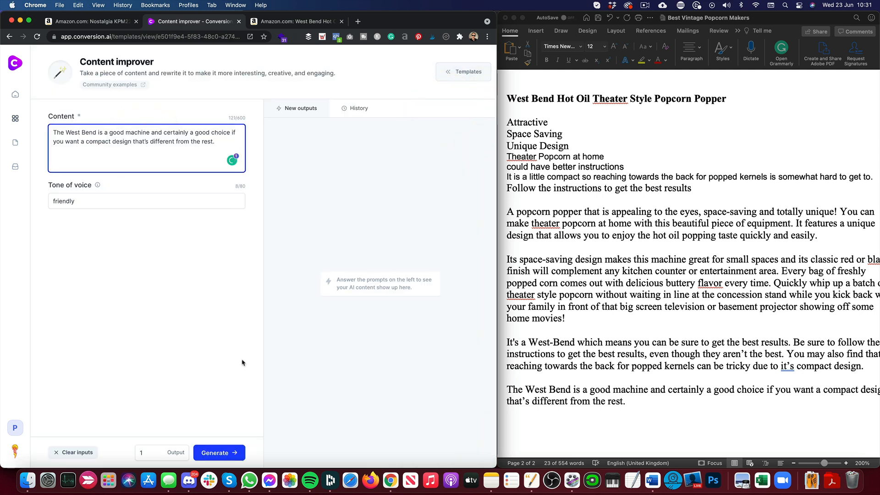
click(219, 452)
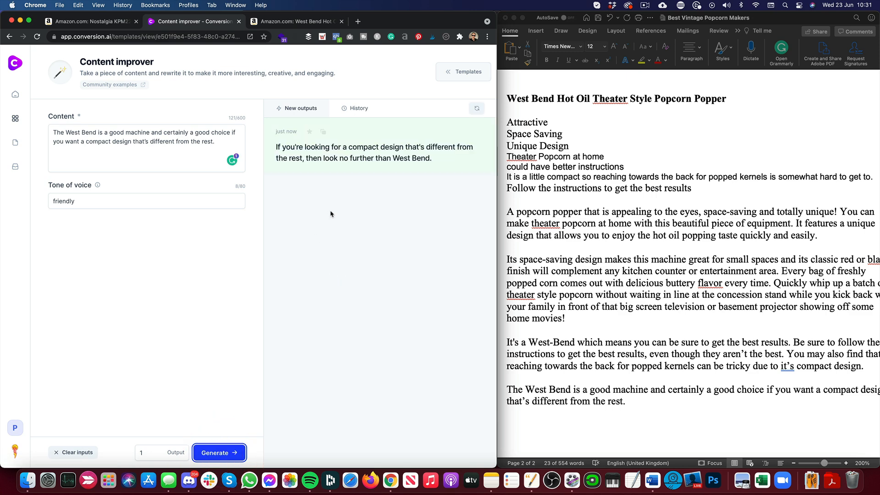
Replace the West Bend closing paragraph in Word with the generated sentence starting "If you're looking for a compact design"
click(323, 133)
triple_click(634, 394)
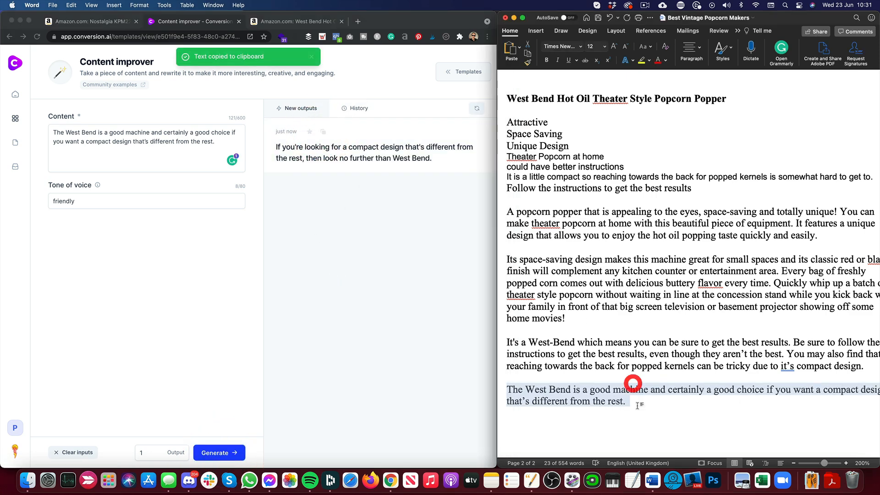
key(super+v)
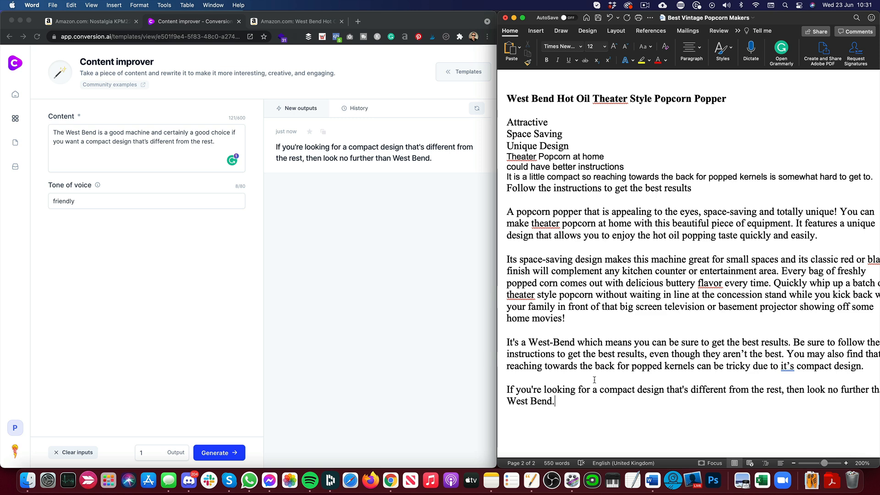
Select the Nostalgia Concession CCP510 feature notes from "32 cups of popcorn per batch" through "Makes delicious popcorn!"
scroll(605, 315, up, 10)
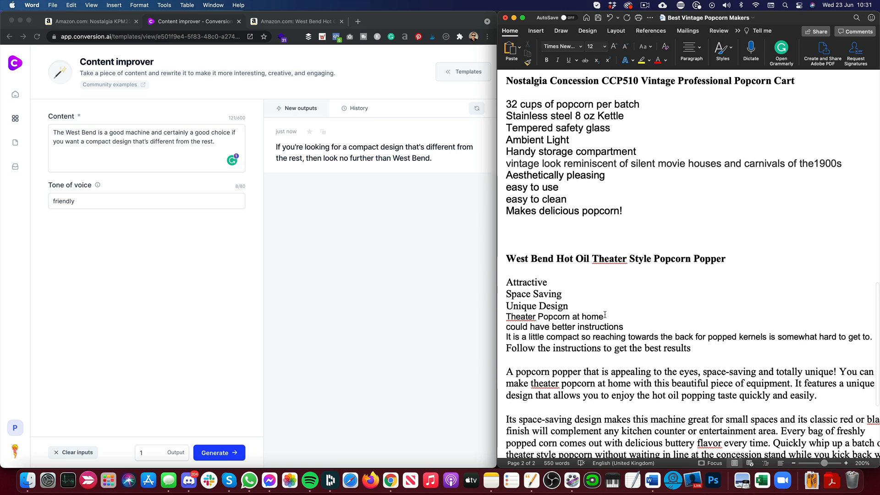
mouse_move(508, 199)
mouse_down()
mouse_move(637, 299)
mouse_move(500, 196)
mouse_up()
click(640, 307)
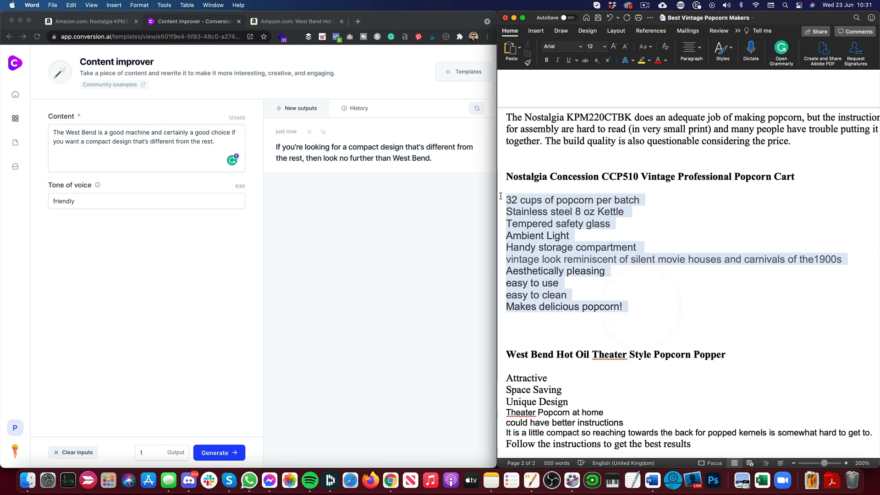
scroll(581, 330, down, 2)
scroll(580, 330, up, 2)
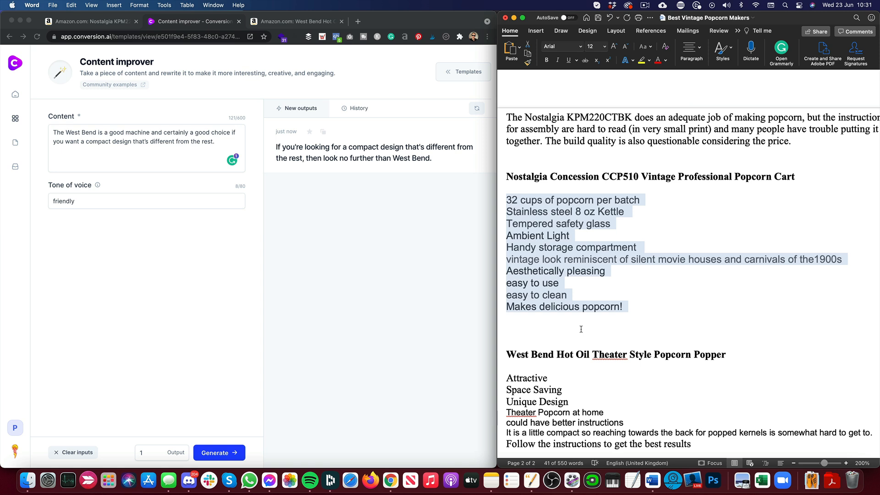
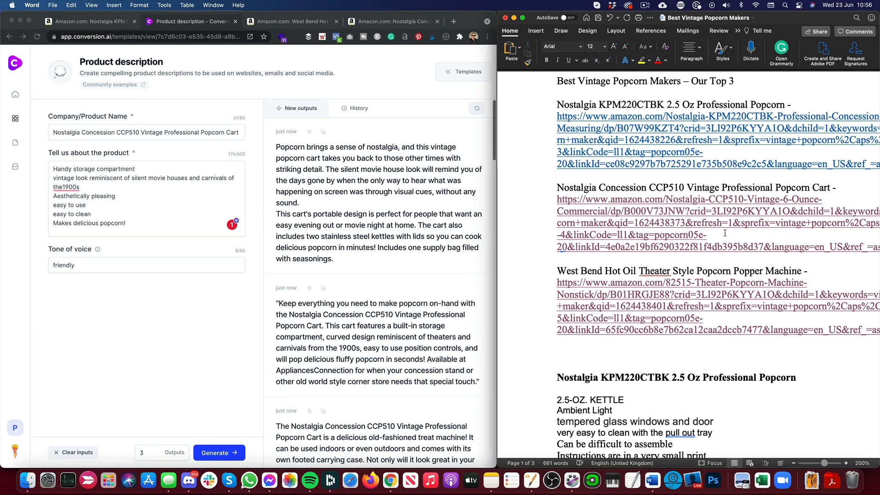
Insert a "What We Like:" line above the feature notes in the Nostalgia KPM220CTBK section
scroll(734, 253, down, 10)
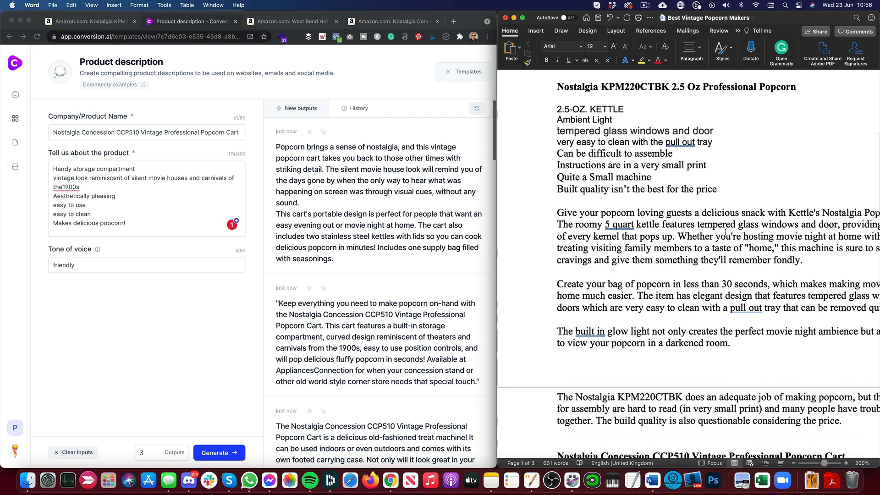
scroll(734, 254, up, 5)
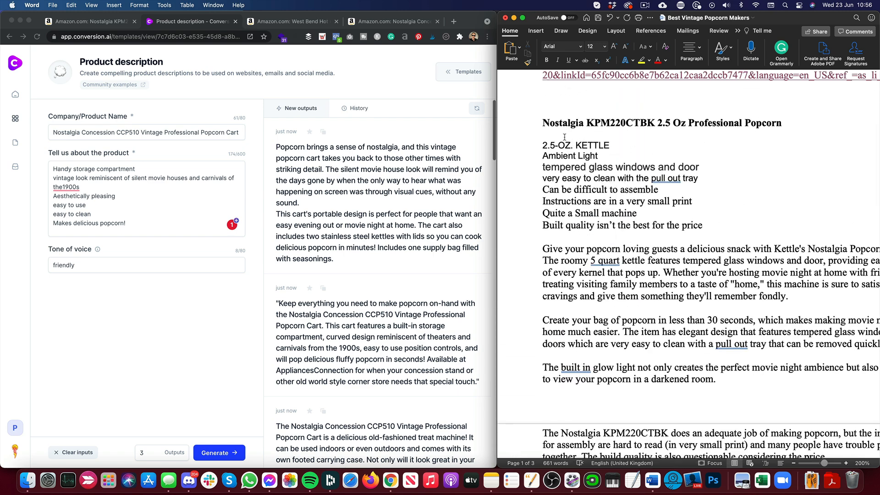
click(543, 145)
key(Return)
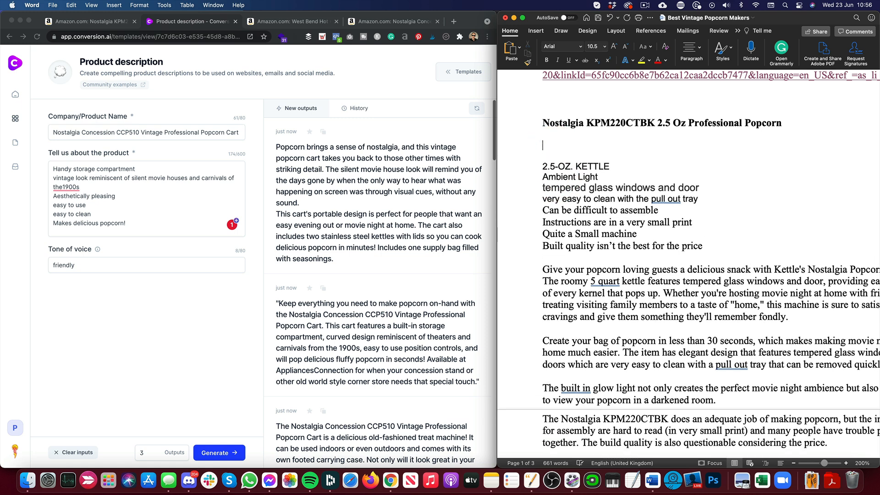
text(What We Like:)
Add a "What We Don't Like:" line below "What We Like:", directly above the "2.5-OZ. KETTLE" note
key(Down)
key(Down)
key(Down)
key(Up)
key(Up)
key(Return)
key(Return)
text(EW)
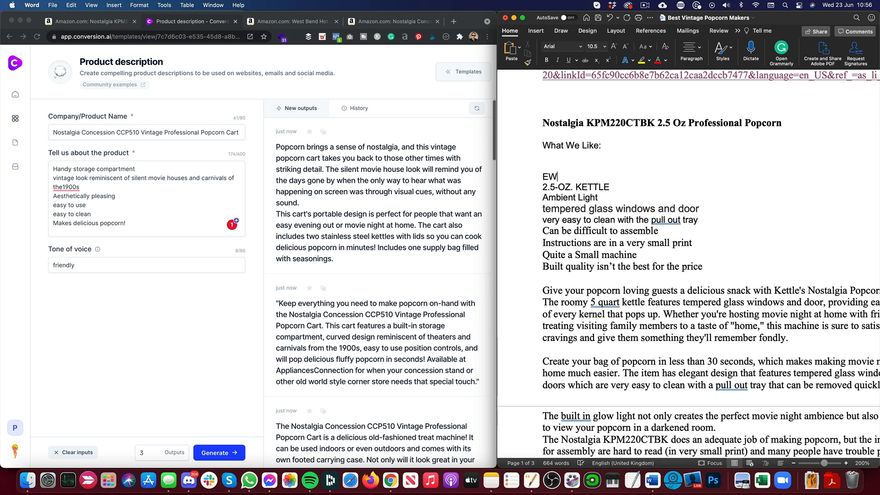
key(BackSpace)
key(BackSpace)
text(What We Doin't)
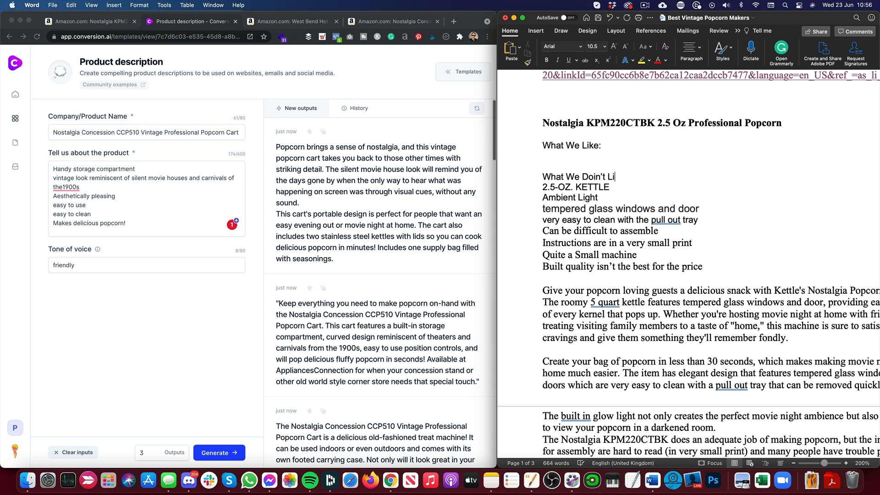
key(BackSpace)
key(BackSpace)
key(BackSpace)
key(BackSpace)
text(n't Like)
Move the notes from "2.5-OZ. KETTLE" through "very easy to clean with the pull out tray" directly below the "What We Like:" line
click(616, 197)
drag(700, 221, 541, 188)
click(614, 147)
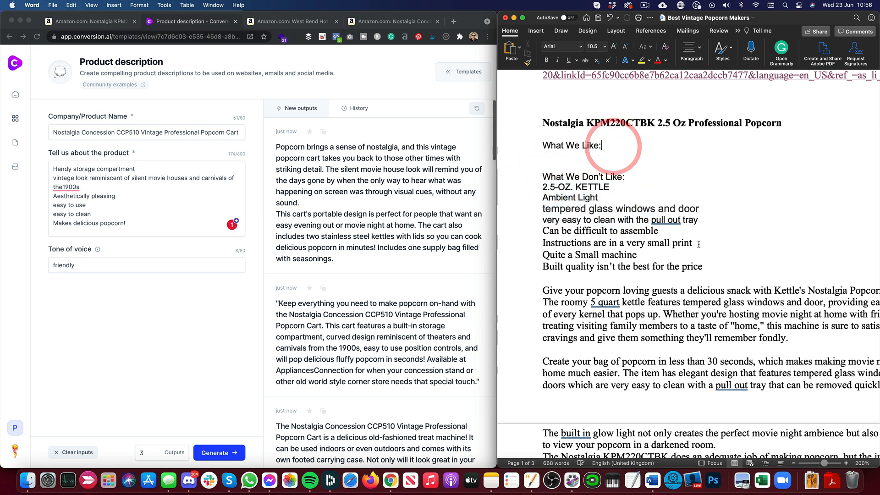
drag(701, 222, 545, 189)
key(super+c)
key(super+x)
click(562, 156)
key(super+v)
Format the four notes under "What We Like:" as a bulleted list
drag(710, 189, 542, 157)
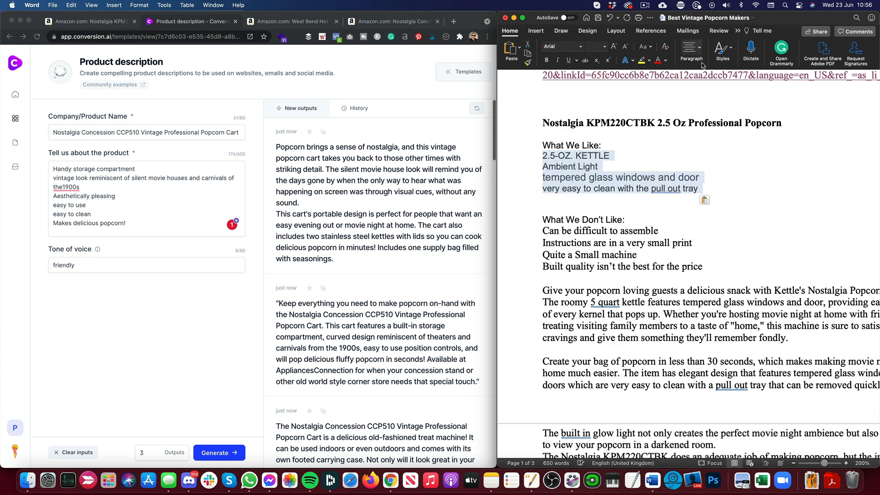
click(691, 49)
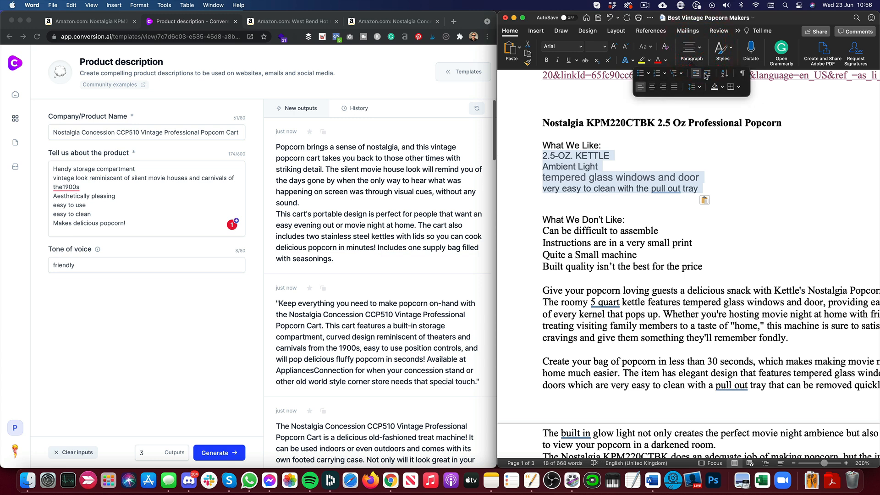
click(641, 73)
Make the "What We Like:" and "What We Don't Like:" lines of the KPM220CTBK section bold
click(570, 241)
click(530, 145)
click(546, 60)
drag(628, 225, 543, 224)
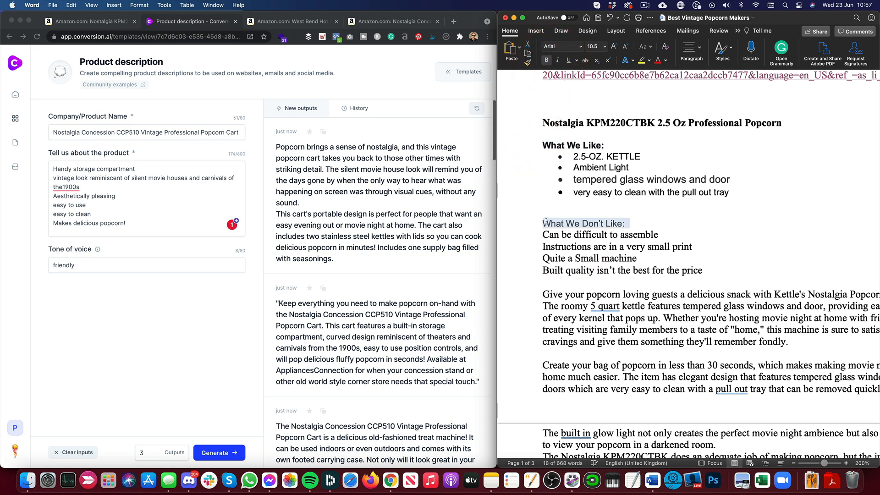
click(547, 60)
Format the notes from "Can be difficult to assemble" through "Built quality isn't the best for the price" as a bulleted list
click(652, 243)
drag(708, 271, 545, 234)
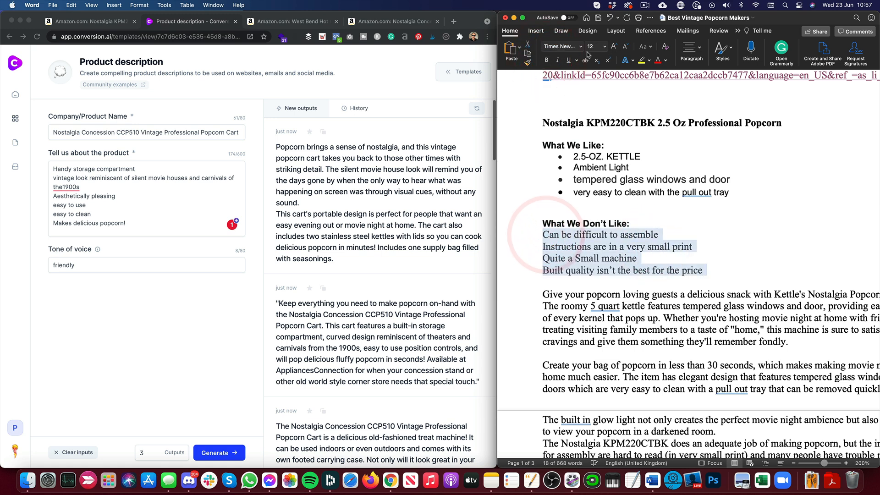
click(692, 51)
click(640, 75)
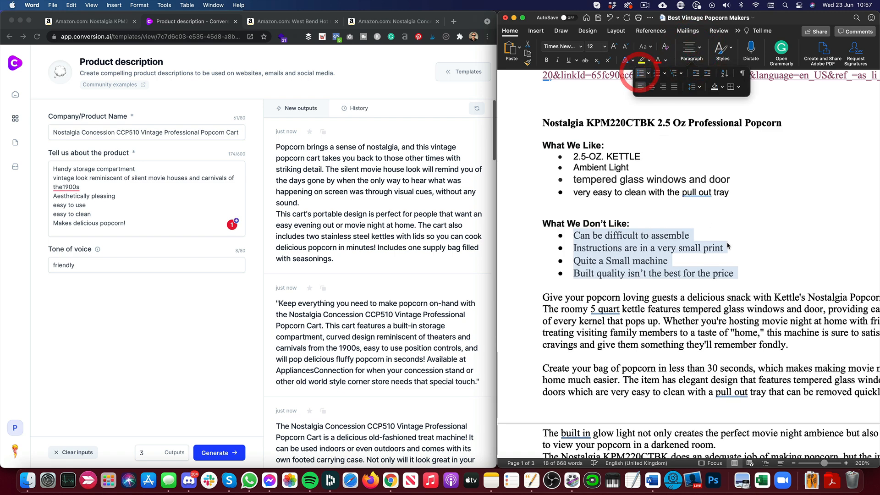
click(724, 245)
Switch to Conversion.ai and open the Blog Post Intro Paragraph template
scroll(601, 212, down, 3)
scroll(602, 212, down, 4)
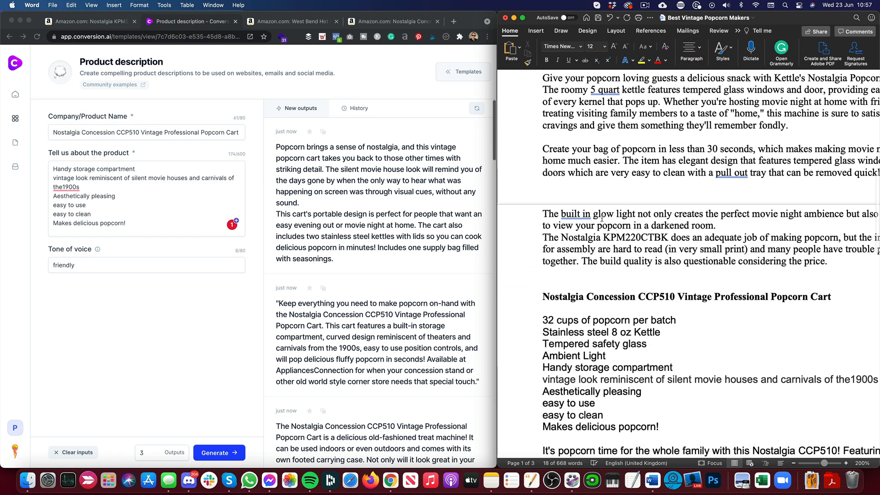
scroll(613, 232, up, 12)
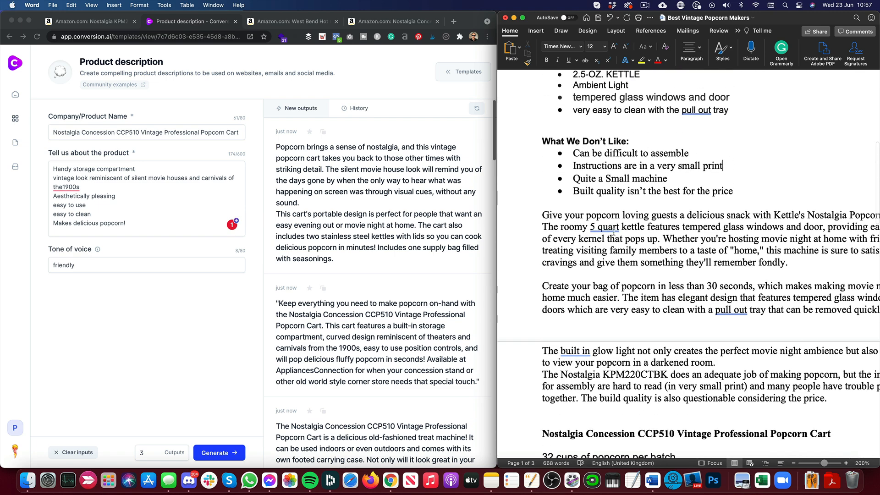
scroll(615, 233, up, 4)
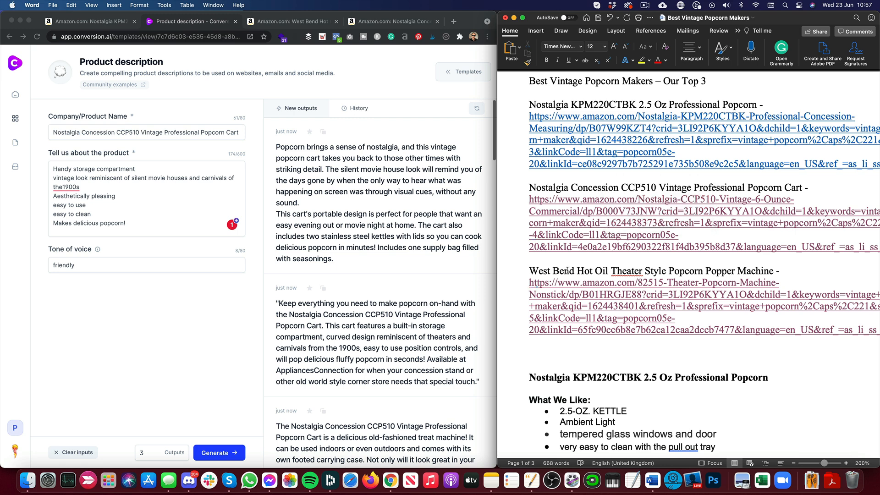
click(464, 74)
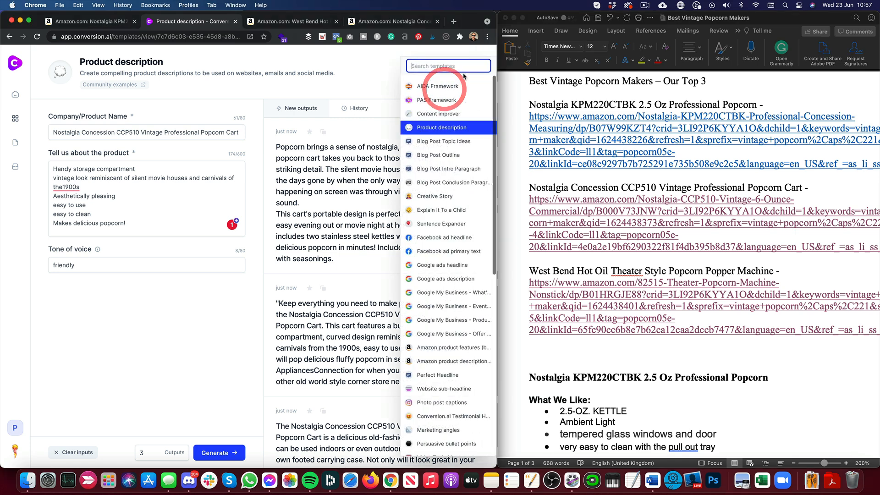
click(366, 228)
click(461, 67)
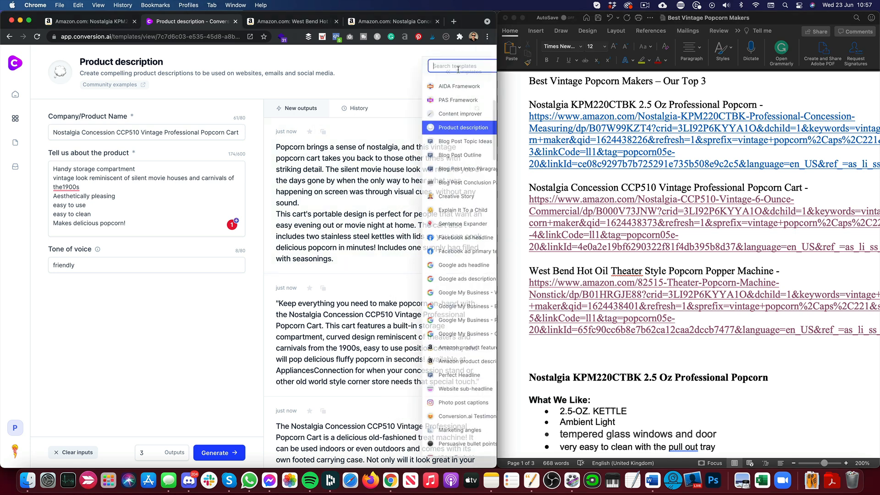
click(451, 170)
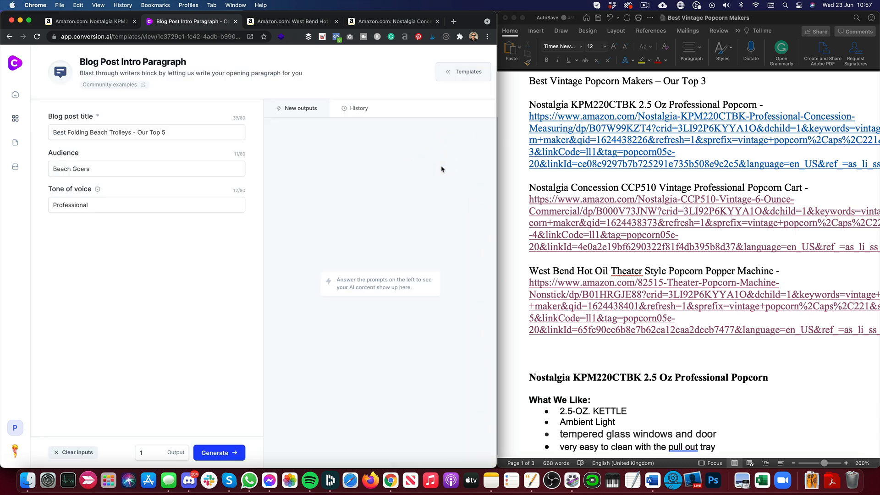
Copy the Word title "Best Vintage Popcorn Makers – Our Top 3" into the Conversion.ai blog post title, replacing the existing text
click(647, 106)
drag(708, 81, 543, 87)
key(super+c)
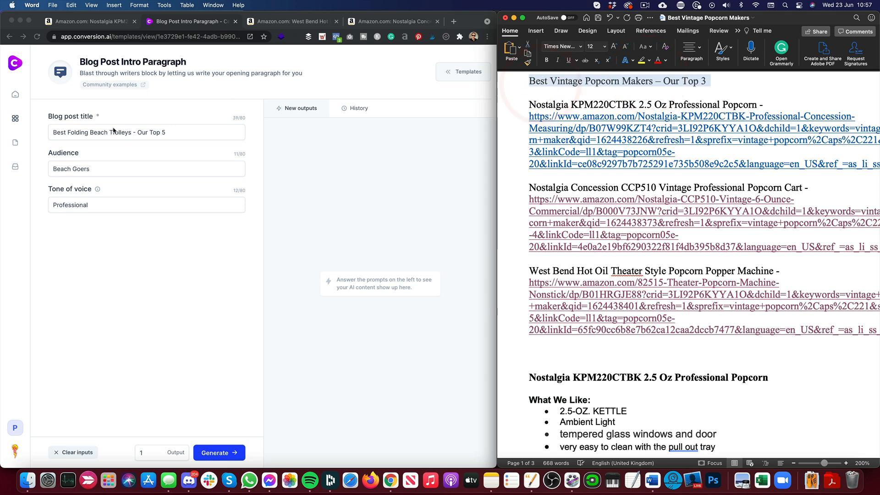
click(169, 133)
triple_click(142, 133)
key(super+v)
Set the audience to "popcorn lovers" and the tone of voice to "fun", and generate an intro paragraph
triple_click(120, 169)
text(popcorn)
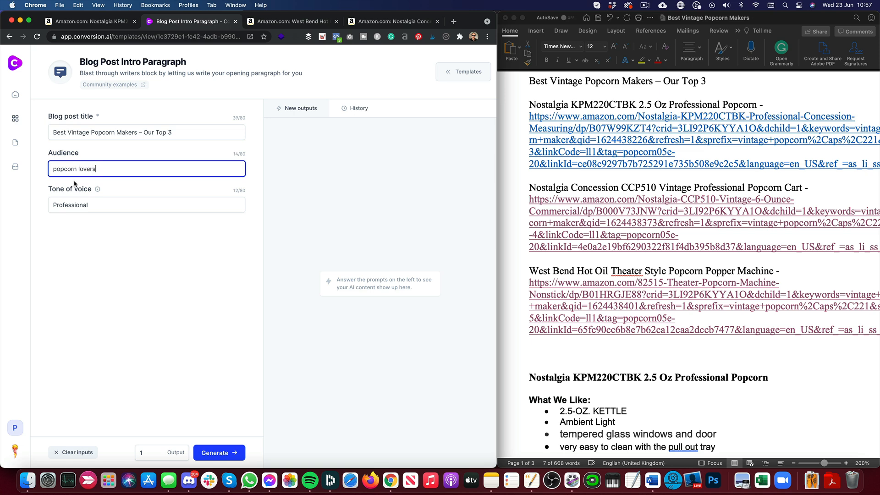
triple_click(97, 209)
text(fun)
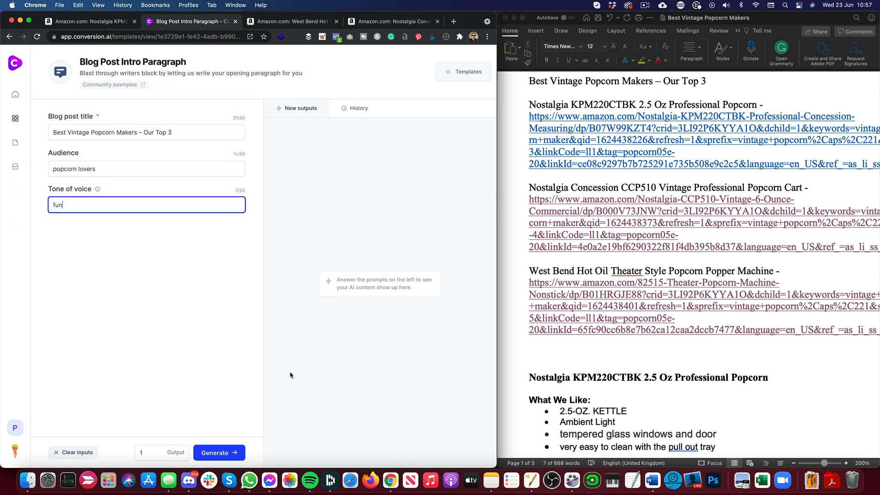
click(239, 451)
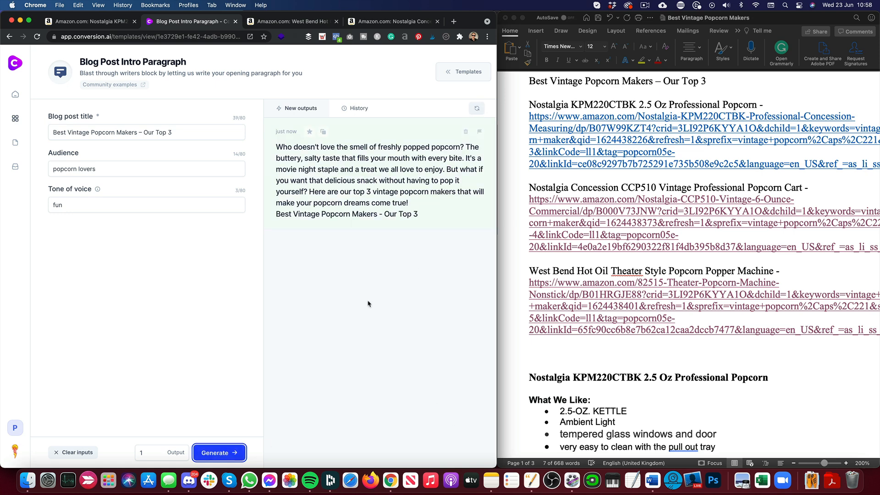
Set the number of outputs to 3 and generate more intro paragraphs
click(156, 453)
click(156, 453)
click(219, 452)
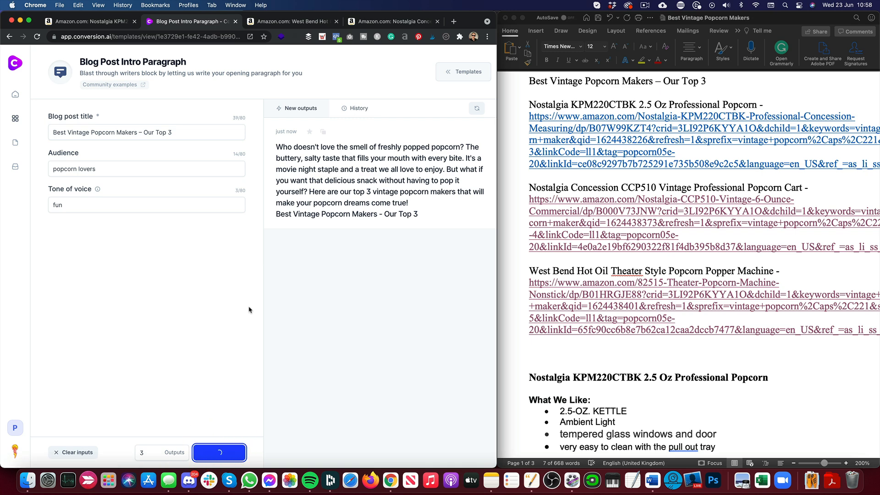
click(342, 289)
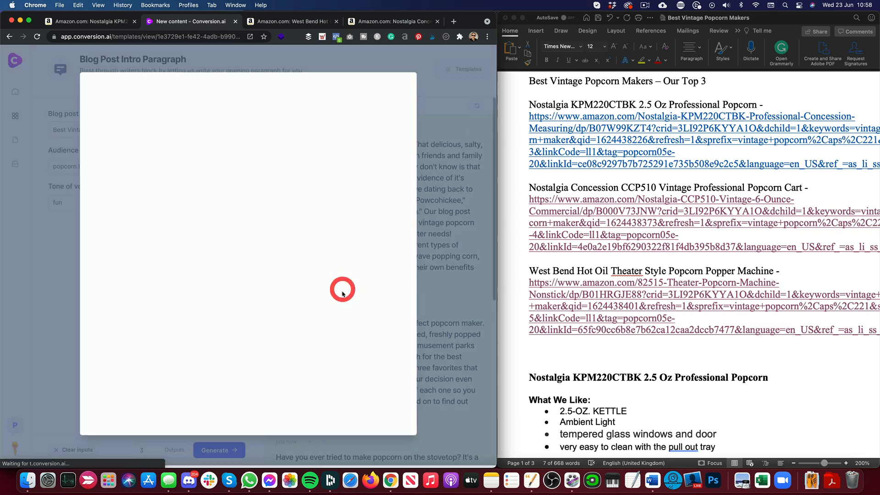
click(486, 279)
Copy the generated intro starting "Who doesn't love the smell of freshly popped popcorn?" into Word, above the Nostalgia KPM220CTBK section heading
scroll(453, 287, down, 6)
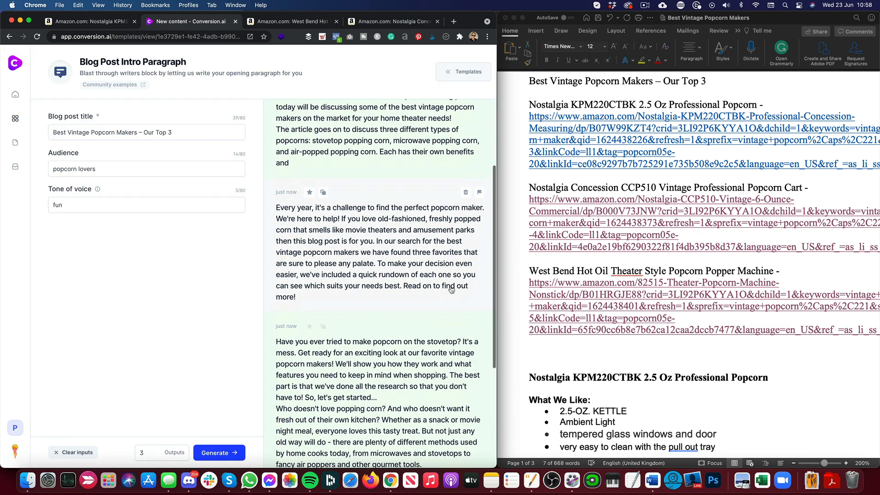
scroll(450, 290, down, 1)
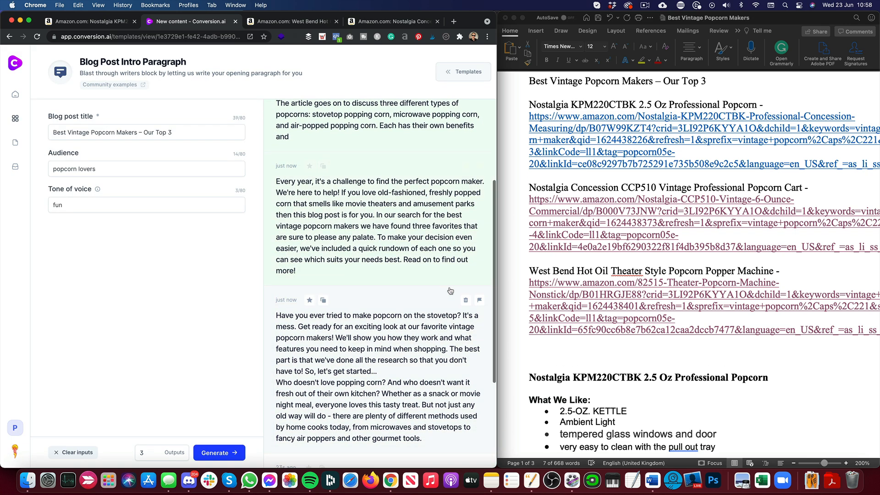
scroll(450, 290, down, 7)
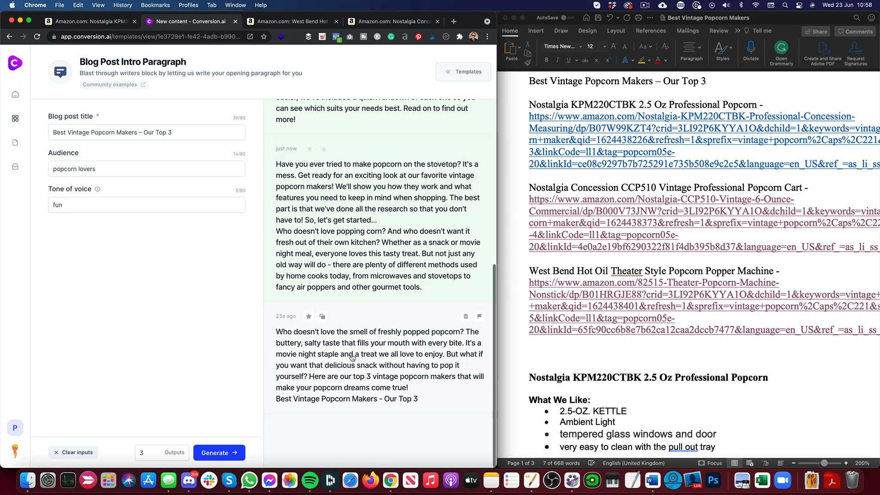
click(322, 316)
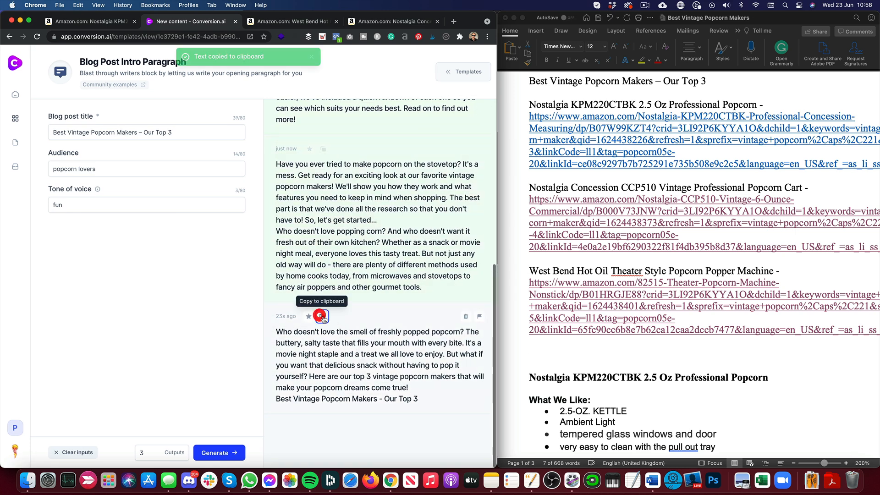
click(553, 359)
key(cmd+v)
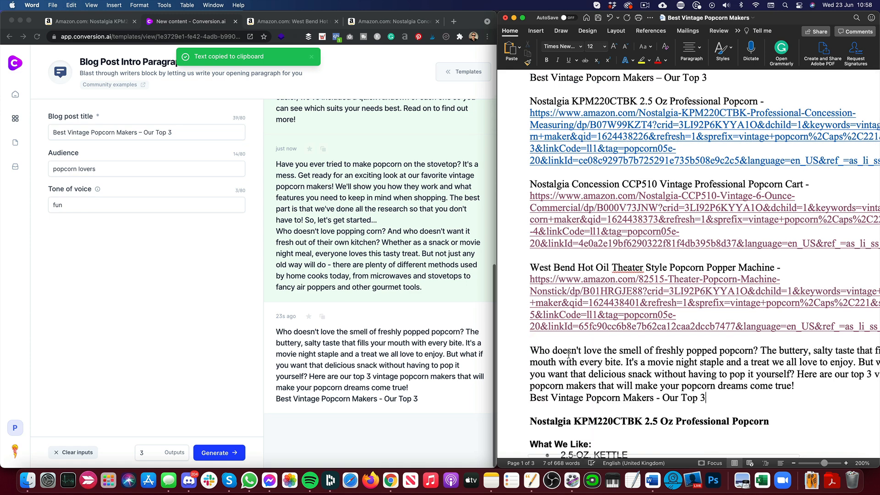
Make the line "Best Vintage Popcorn Makers - Our Top 3" below the intro paragraph bold
scroll(762, 364, right, 2)
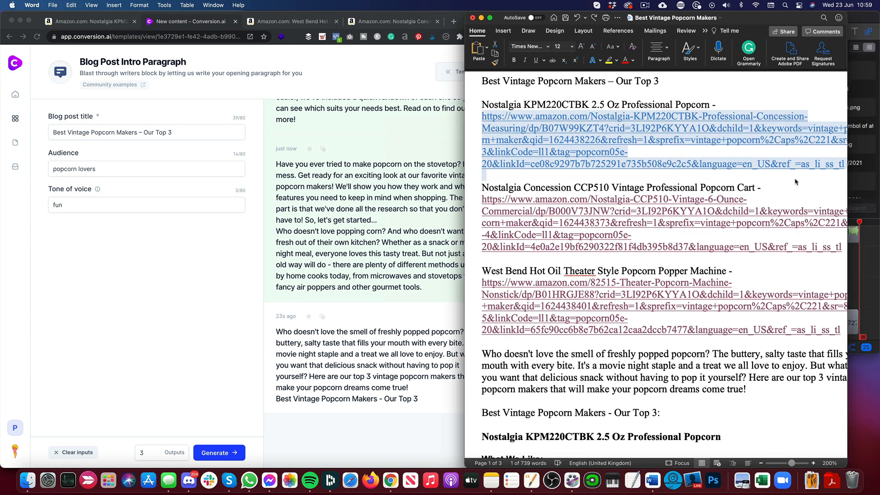
click(795, 182)
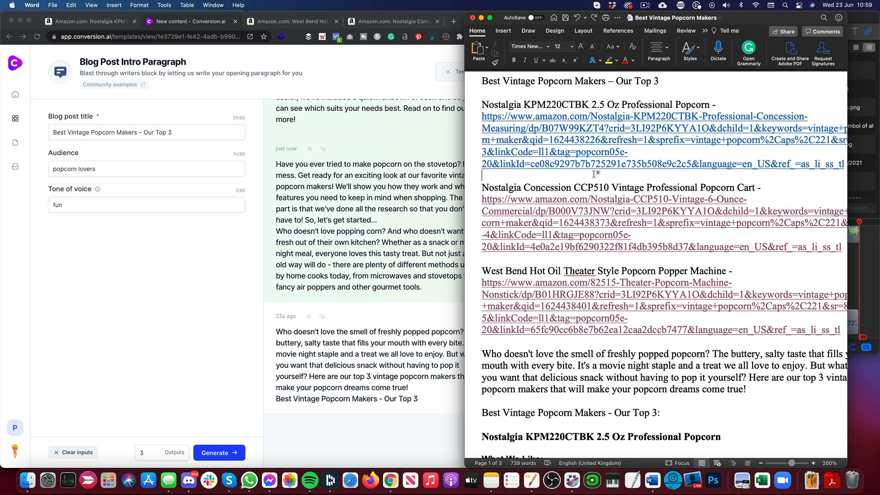
scroll(594, 174, down, 3)
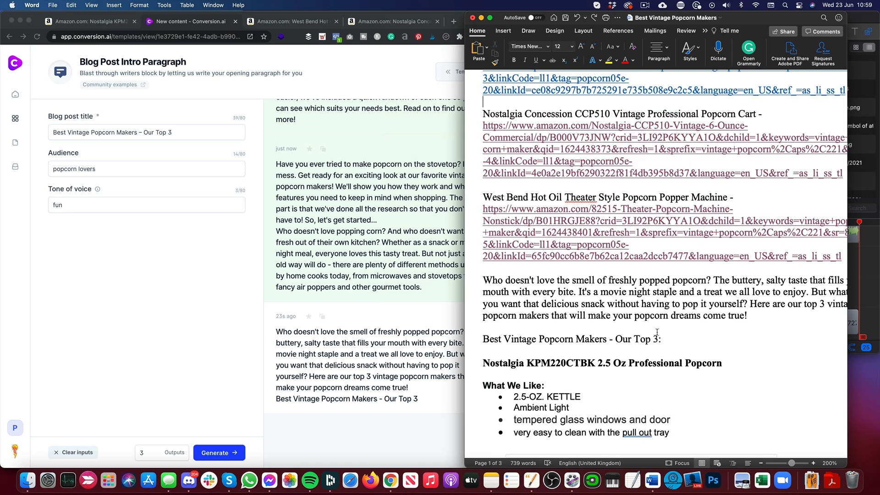
drag(484, 339, 659, 340)
click(513, 60)
Insert a "What we like:" line above "32 cups of popcorn per batch" in the Nostalgia Concession CCP510 section
scroll(613, 212, down, 3)
scroll(613, 212, down, 10)
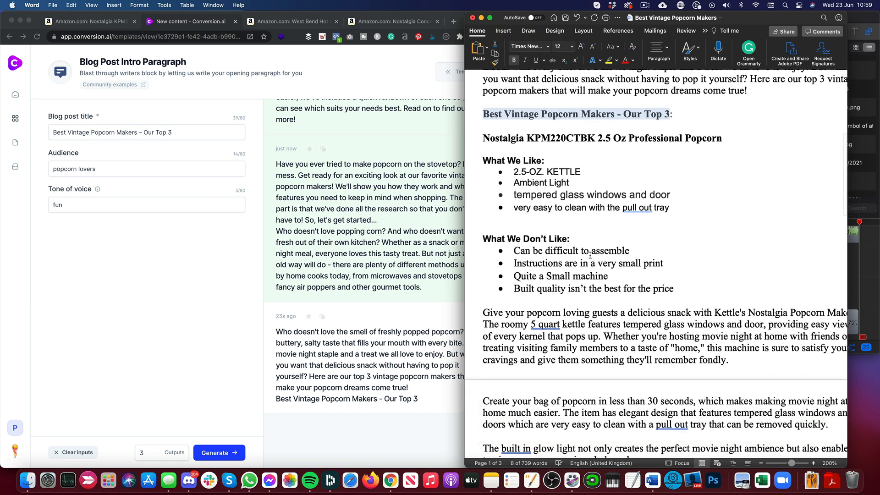
scroll(627, 304, down, 5)
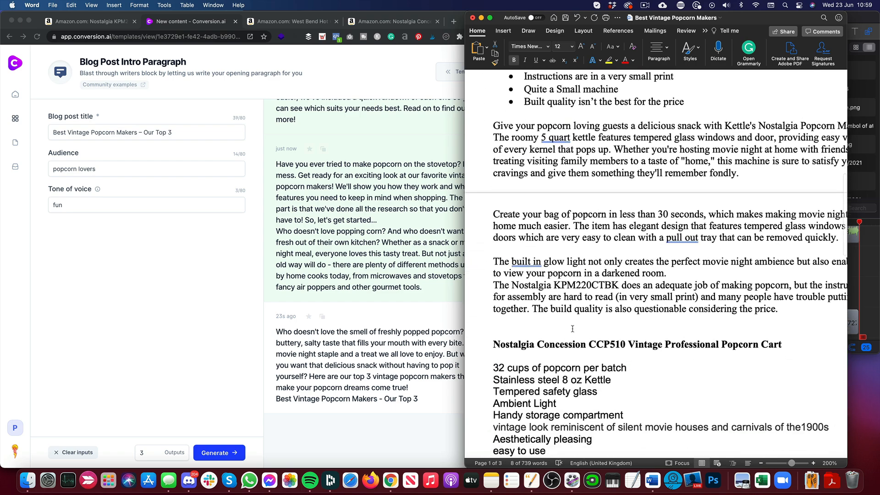
scroll(537, 284, down, 3)
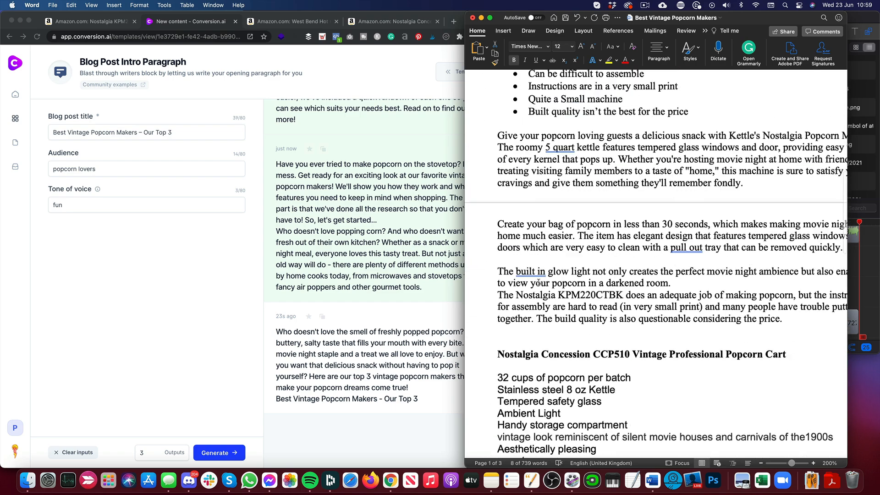
click(500, 243)
key(Return)
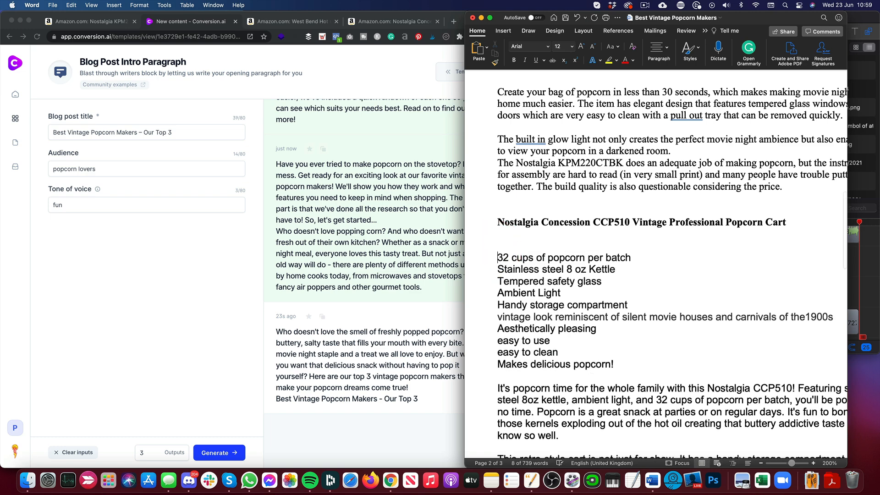
key(Up)
text(What we like)
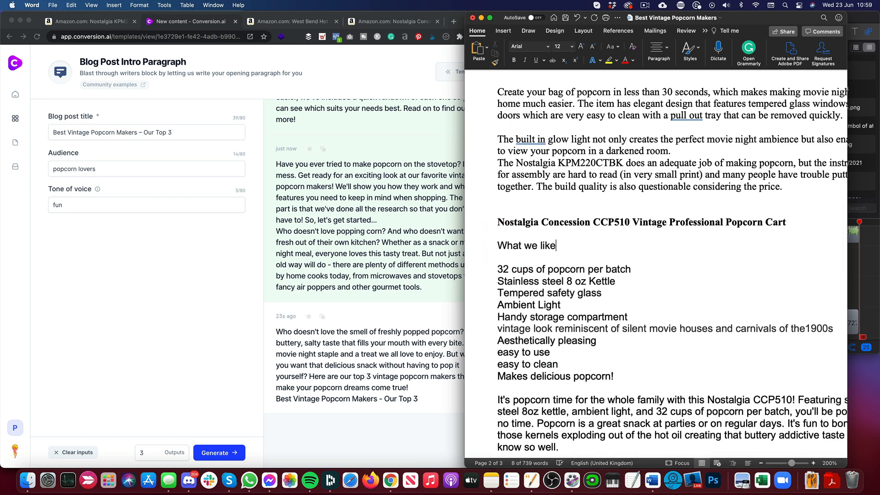
text(:)
Widen the Word window to the screen's edge so the full text lines fit, and return to the CCP510 feature notes
scroll(575, 250, up, 12)
scroll(575, 250, up, 4)
scroll(763, 173, right, 5)
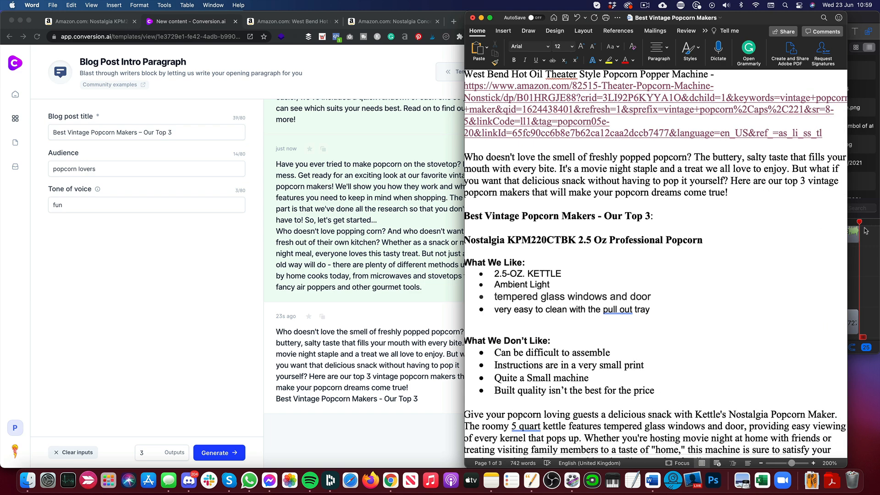
drag(859, 225, 876, 225)
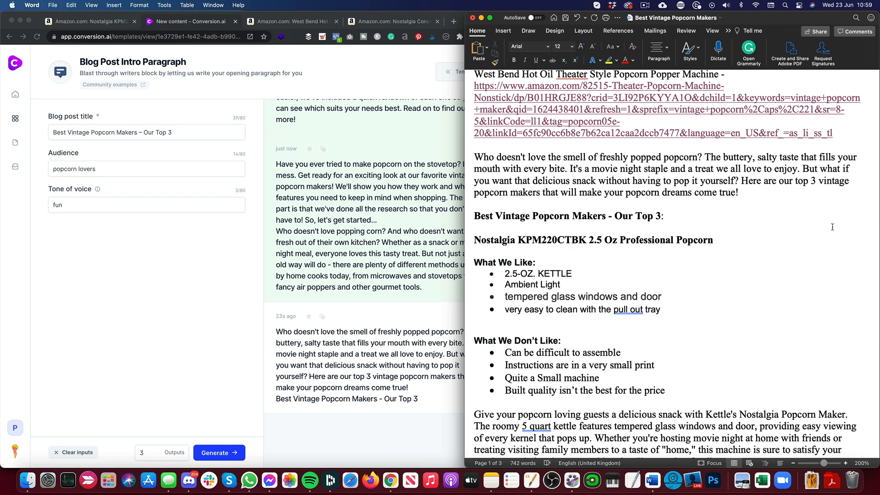
scroll(805, 211, down, 15)
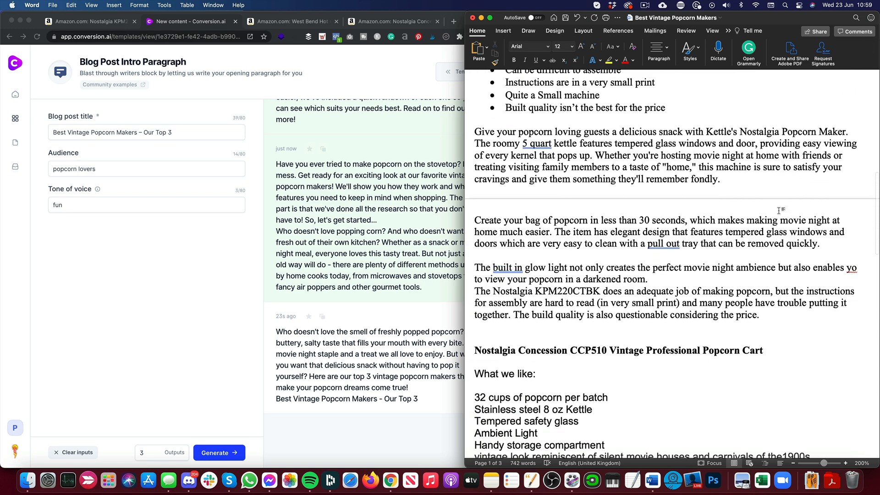
scroll(778, 211, down, 1)
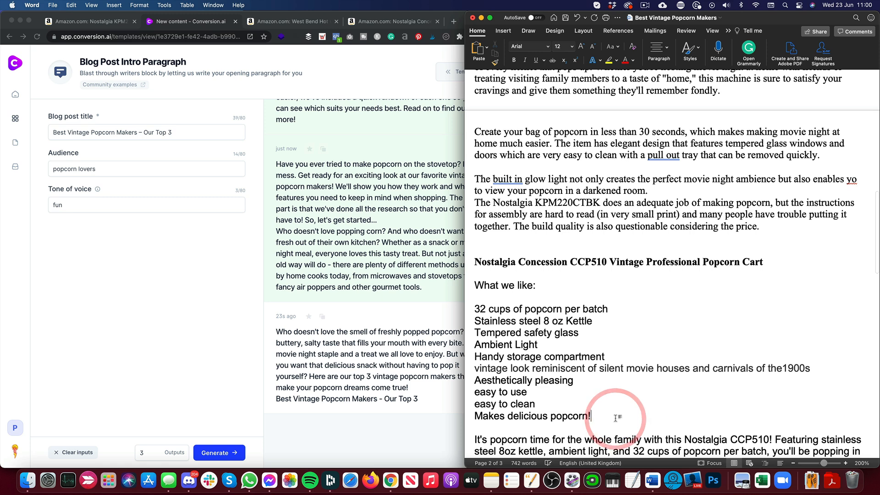
Add a "What we don't like:" line with "Quite Expensive" beneath it, after "Makes delicious popcorn!" in the CCP510 section
key(Return)
key(Return)
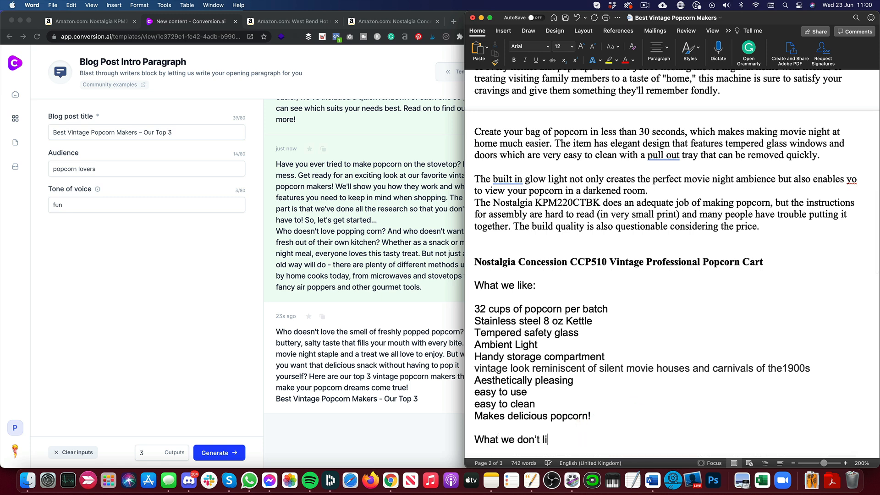
key(Return)
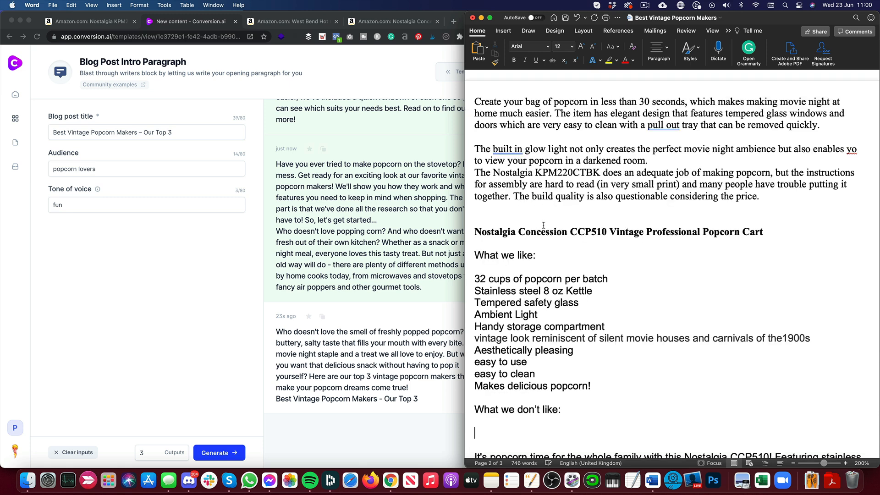
scroll(618, 286, down, 2)
text(Quite Expensive)
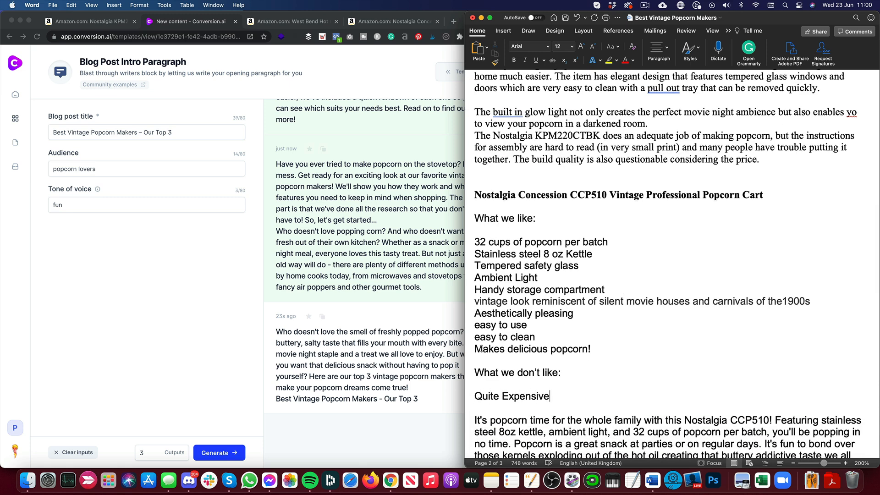
Turn the CCP510 features from "32 cups of popcorn per batch" to "Makes delicious popcorn!" and the "Quite Expensive" line into bulleted lists
drag(637, 360, 471, 235)
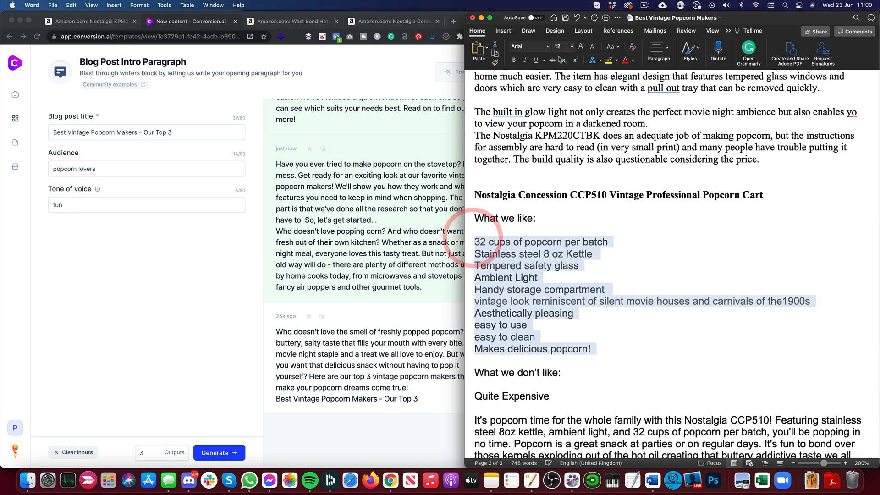
click(658, 50)
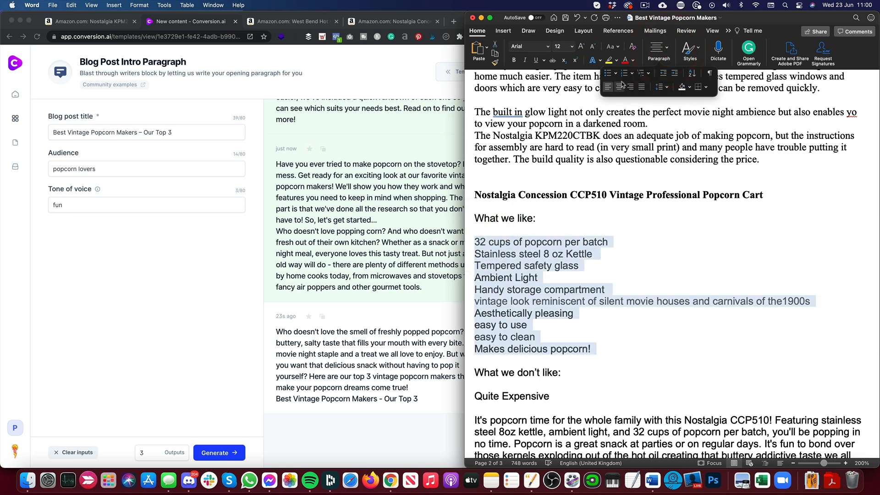
click(608, 74)
scroll(568, 289, down, 4)
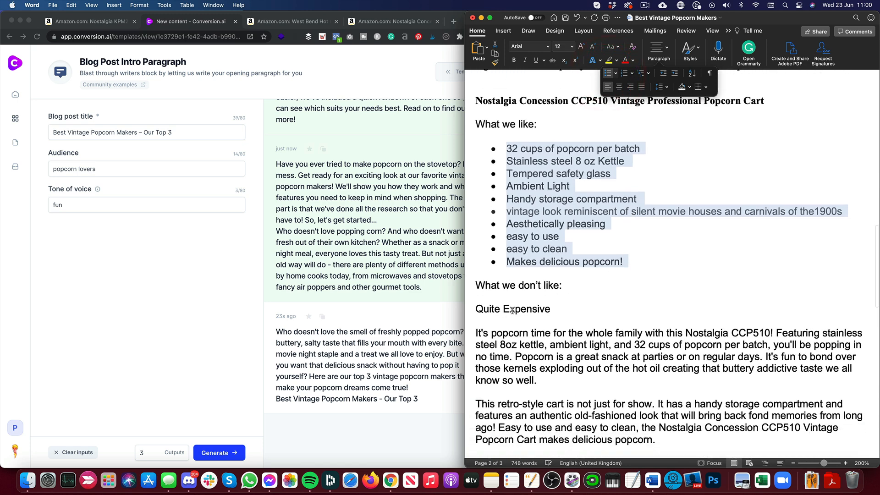
triple_click(487, 308)
click(659, 50)
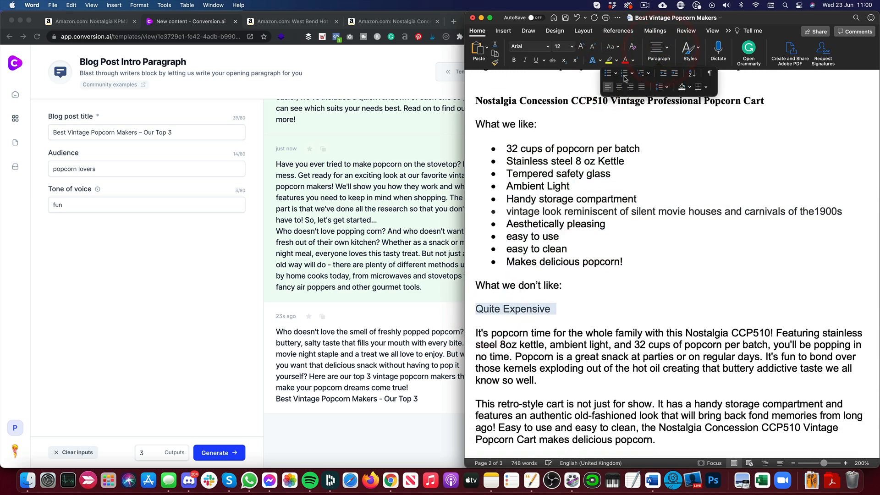
click(607, 73)
Insert a bold "What we like:" line above "Attractive" in the West Bend Hot Oil Theater Style Popcorn Popper section
scroll(644, 361, down, 5)
scroll(644, 361, down, 5)
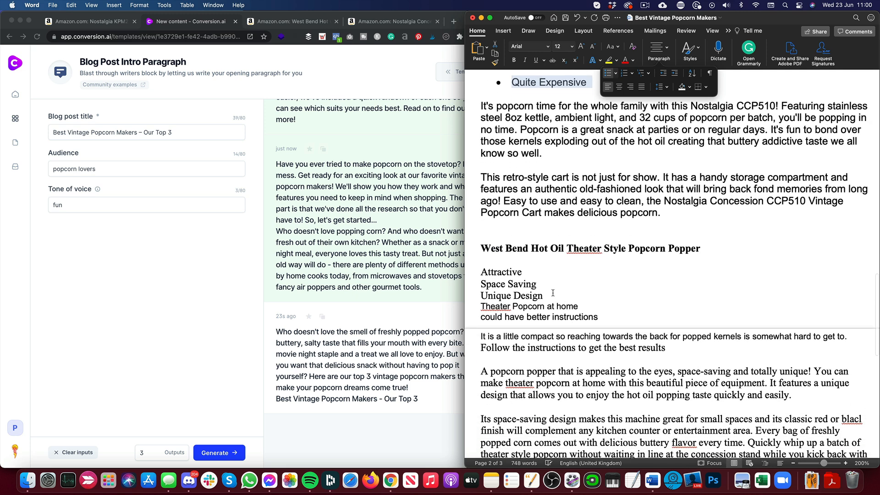
click(480, 272)
key(Return)
key(Up)
text(Wha)
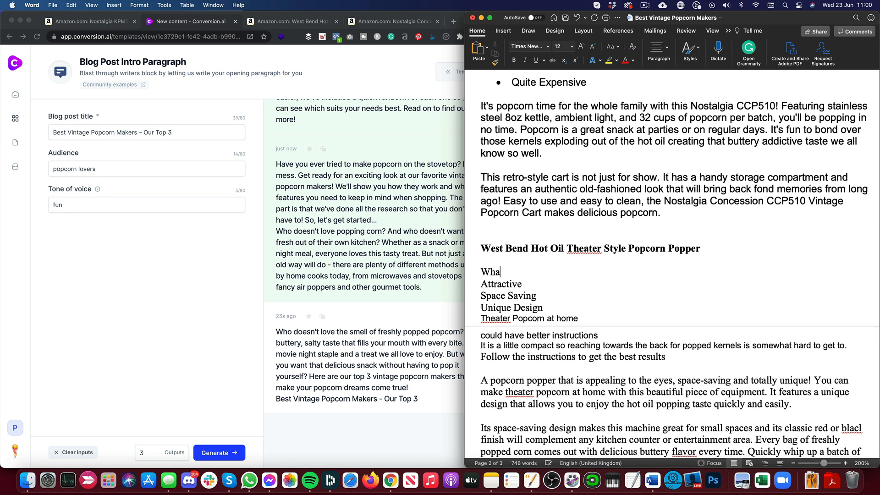
text(t we like)
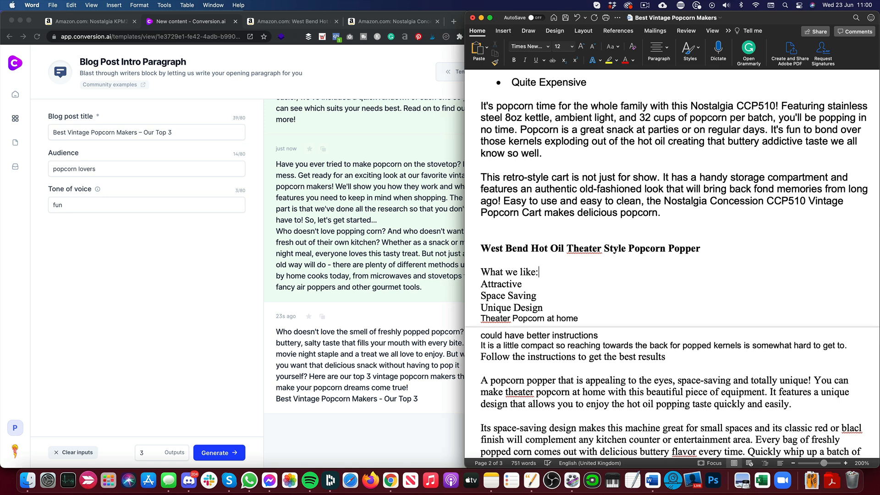
text(:)
drag(545, 273, 482, 272)
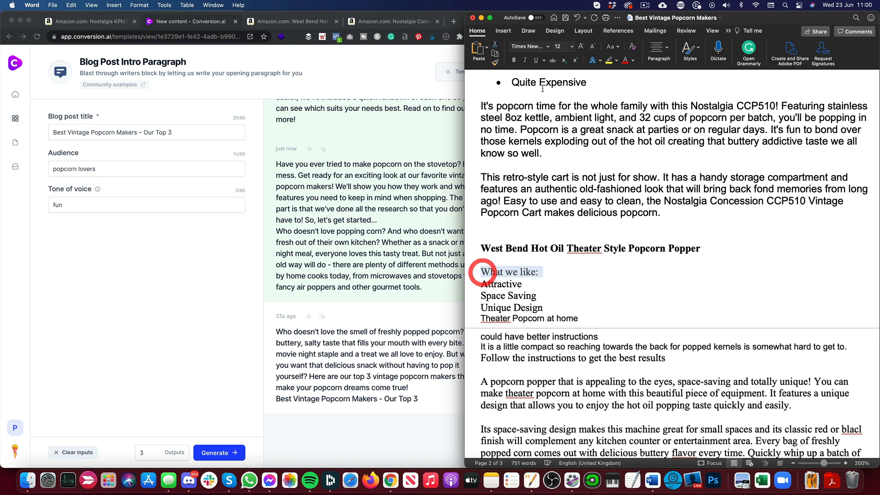
click(513, 60)
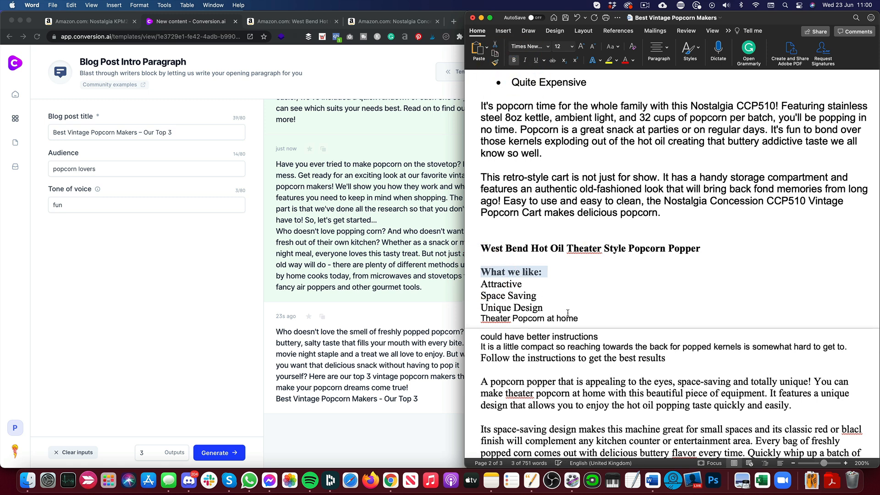
Insert a bold "What we don't like:" line between "Theater Popcorn at home" and "could have better instructions"
click(586, 318)
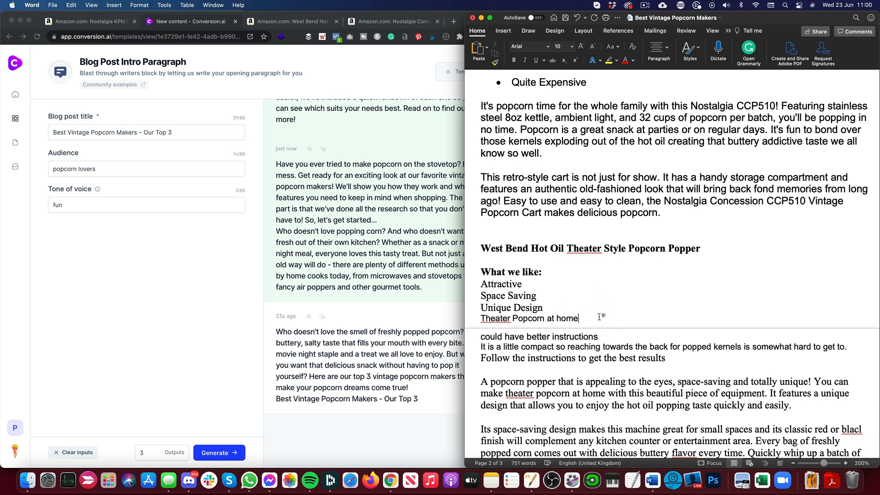
key(Return)
text(What we don't like:)
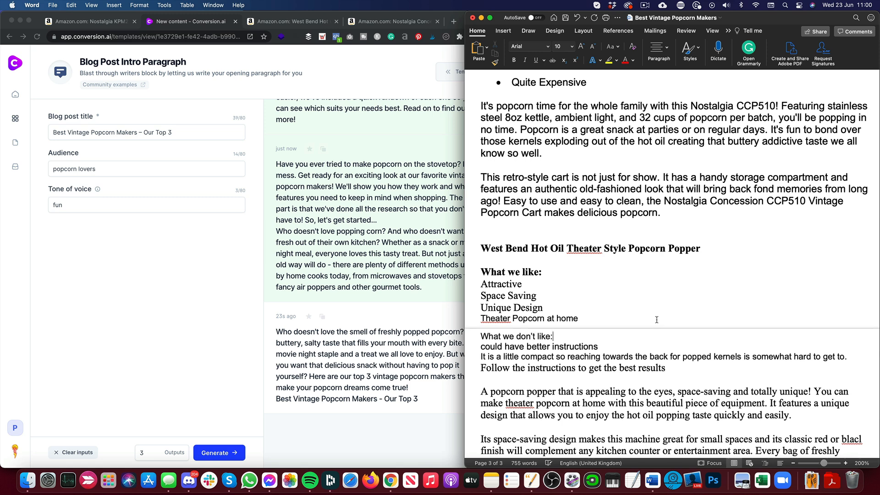
drag(573, 336, 471, 336)
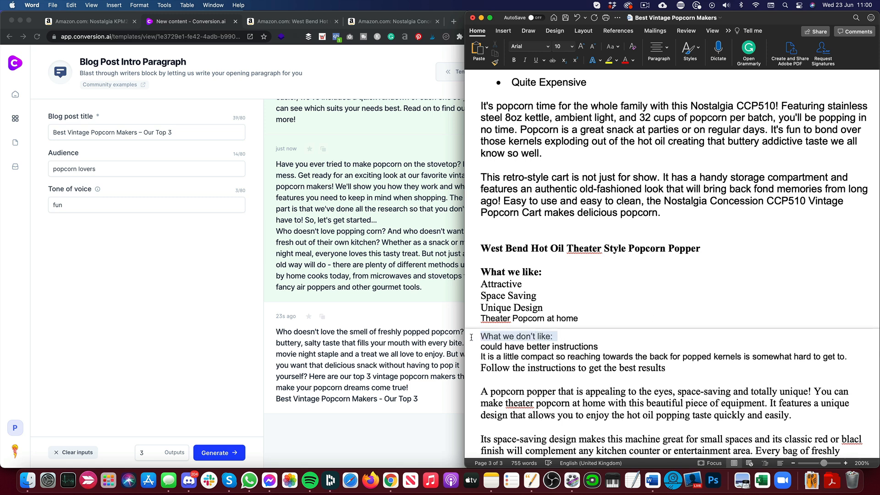
click(513, 60)
Bullet the West Bend notes under both headings, from "Attractive" to "Theater Popcorn at home" and from "could have better instructions" to "Follow the instructions"
drag(579, 319, 481, 282)
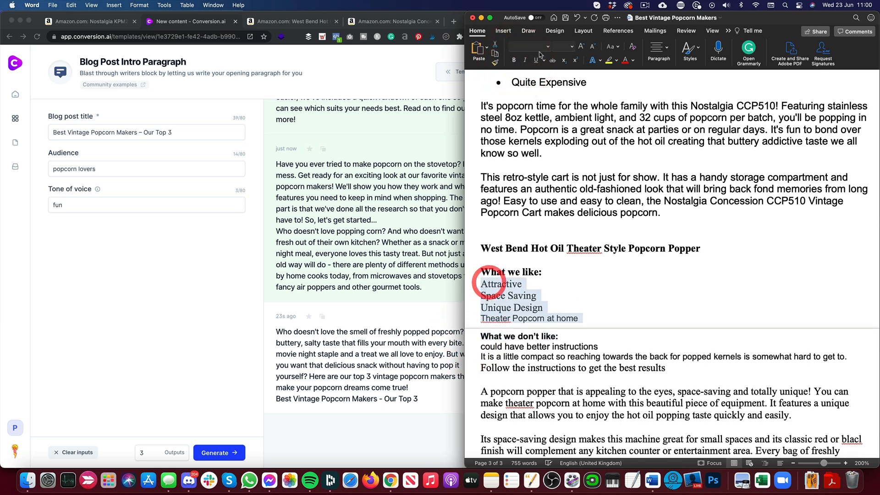
click(659, 51)
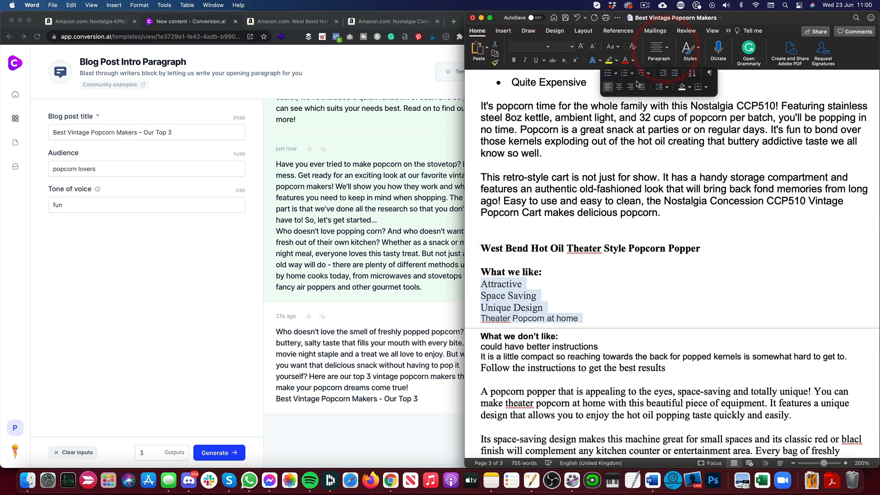
click(607, 73)
scroll(586, 302, down, 2)
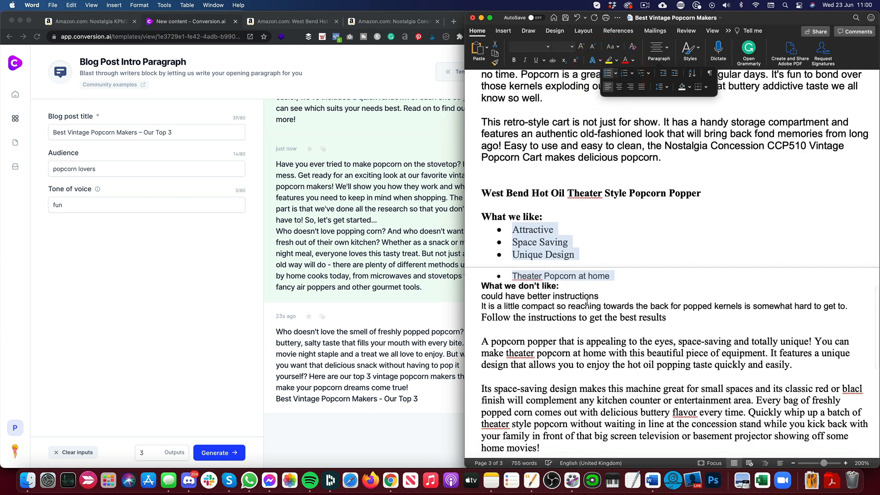
drag(678, 317, 477, 291)
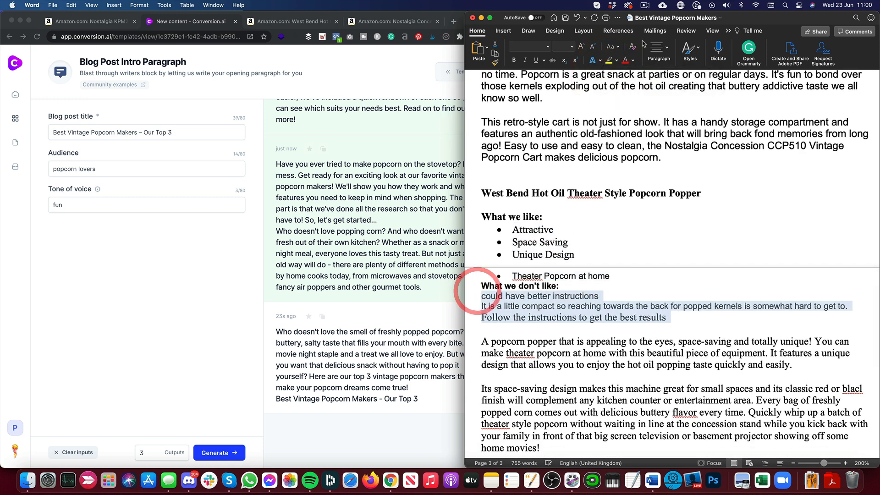
click(669, 47)
click(608, 73)
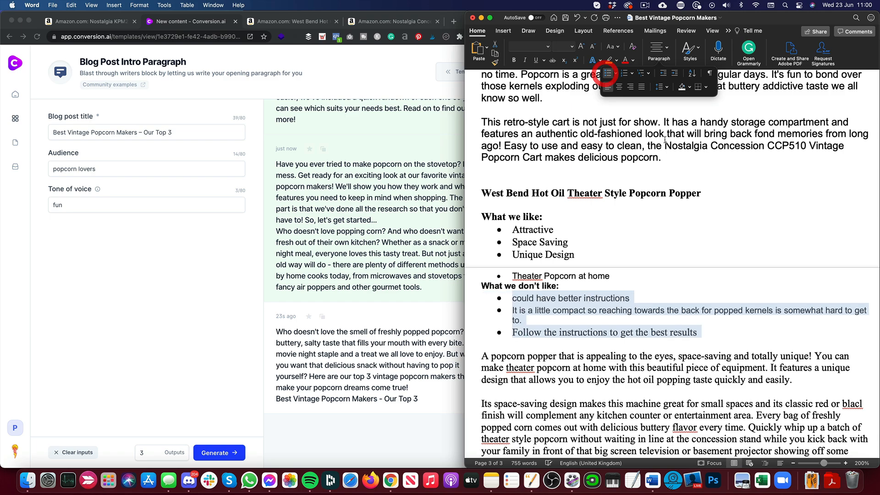
Add a bold "Final thought" heading after the closing West Bend paragraph, with an empty line below it
scroll(605, 312, down, 6)
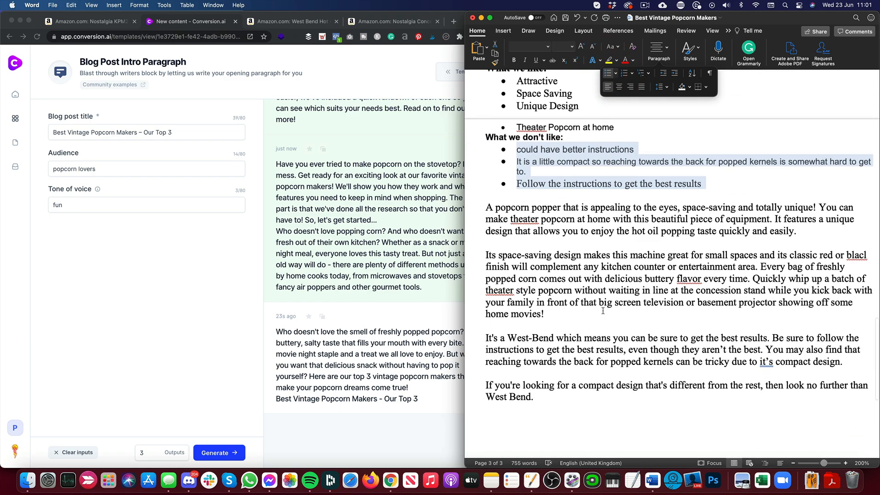
scroll(603, 311, up, 15)
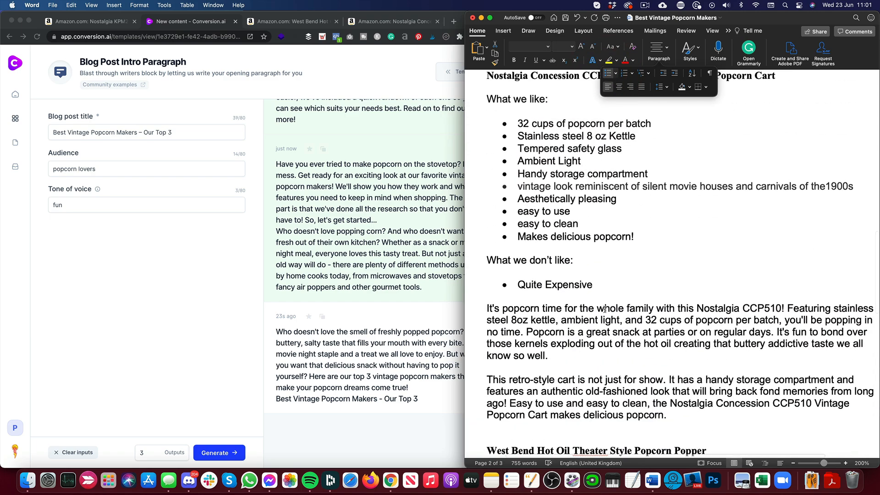
scroll(604, 309, up, 10)
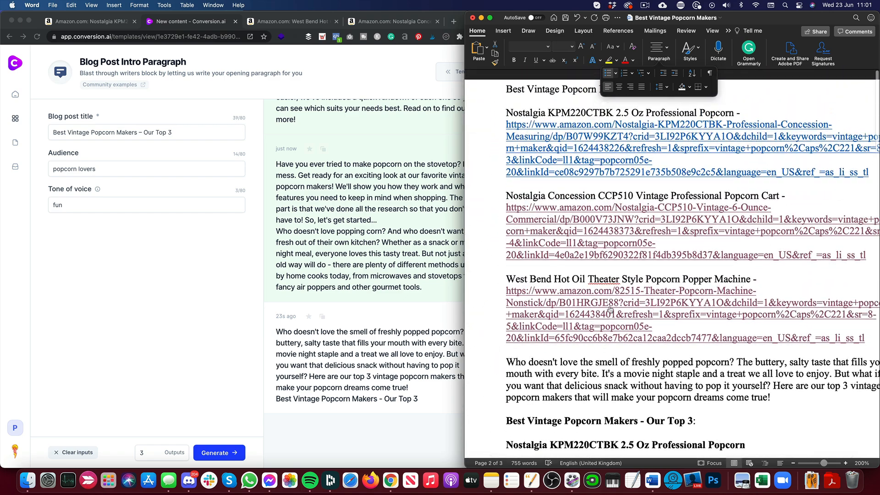
scroll(618, 296, down, 20)
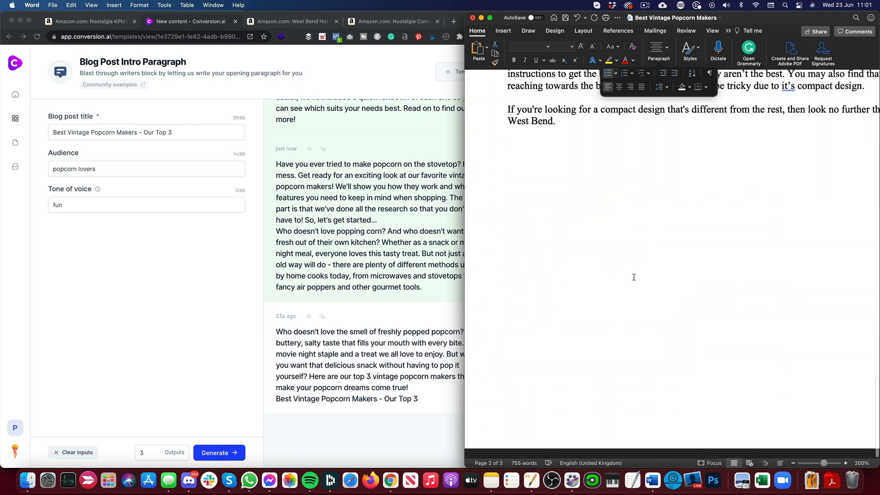
scroll(431, 153, up, 1)
click(558, 163)
key(Return)
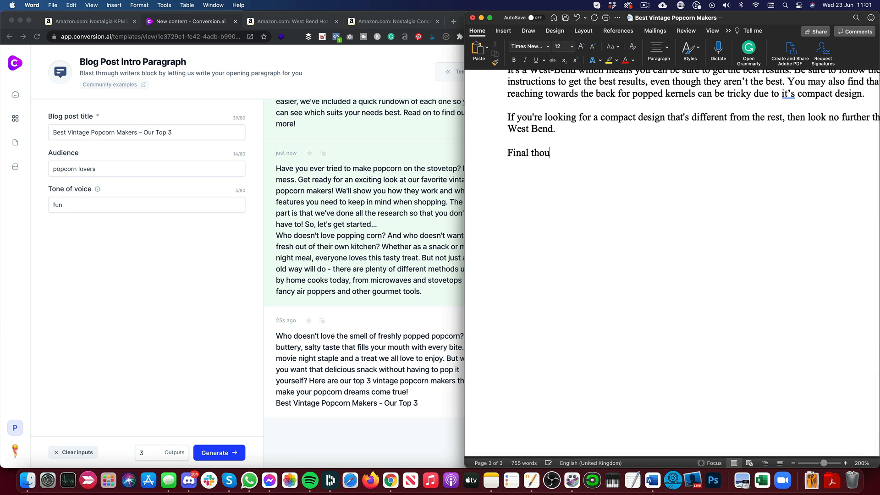
drag(591, 153, 496, 151)
click(514, 60)
click(594, 153)
key(Return)
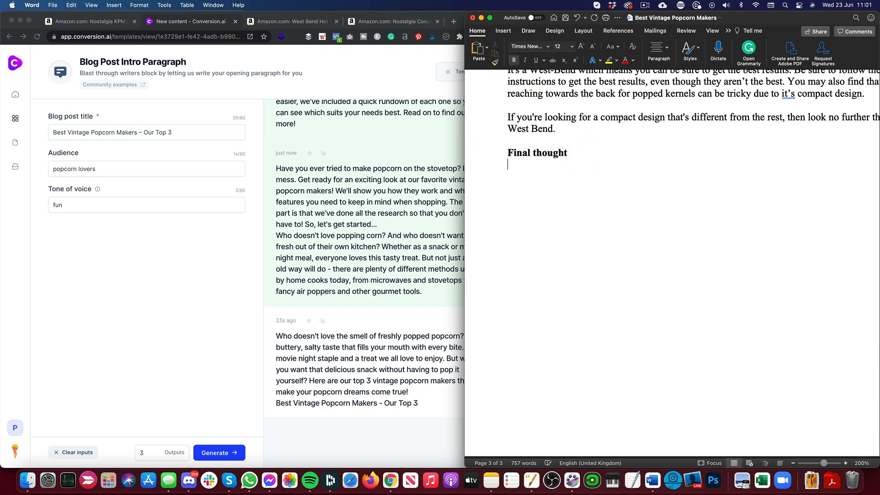
Switch to Conversion.ai, open the Blog Post Conclusion Paragraph template and clear the pressure washer text from the main points
click(338, 138)
click(471, 77)
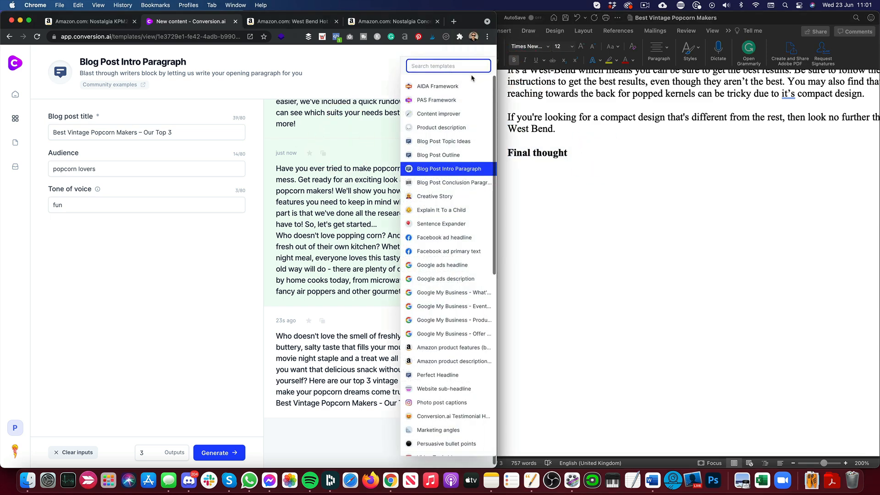
click(449, 183)
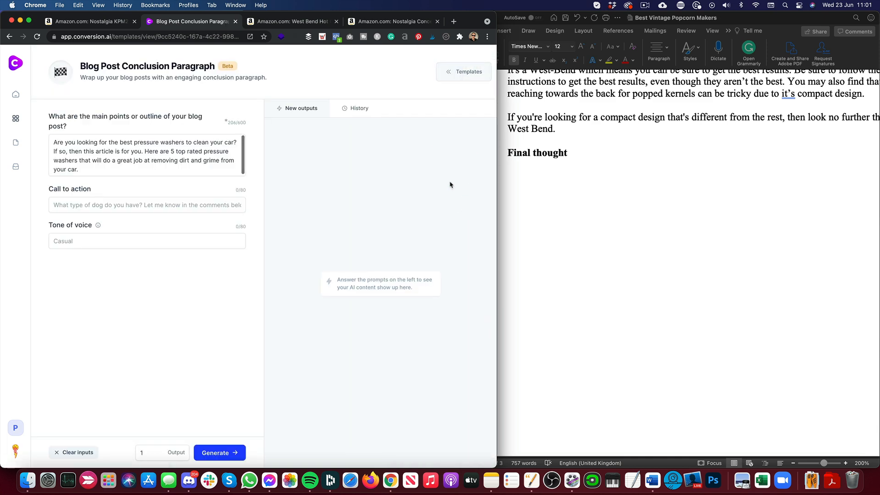
drag(153, 166, 1, 116)
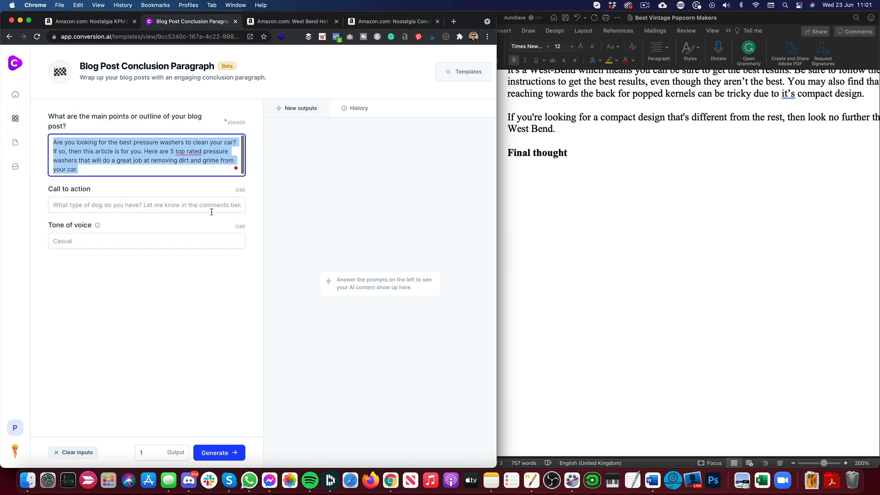
key(BackSpace)
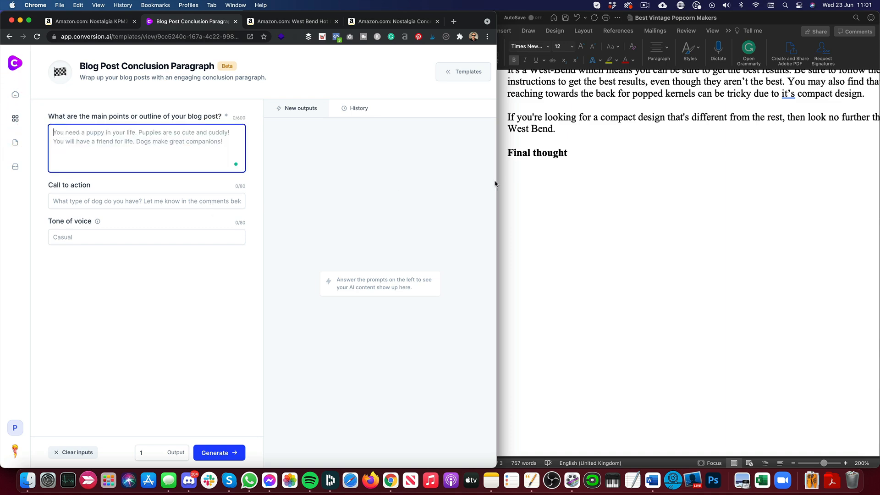
Enter the main points "Fresh popcorn at home", "vintage popcorn maker" and "3 good vintage popcorn makers" on separate lines
scroll(625, 192, up, 15)
scroll(625, 194, up, 10)
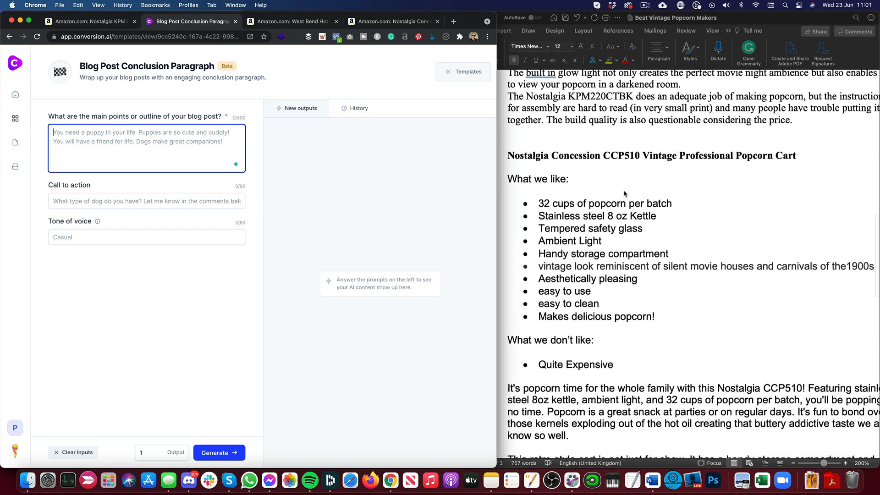
scroll(619, 193, up, 12)
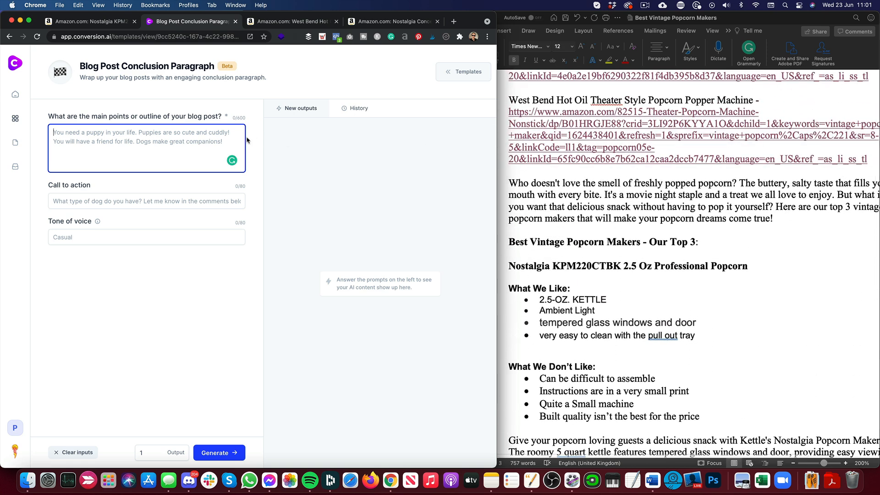
click(139, 136)
text(Fresh popcorn a)
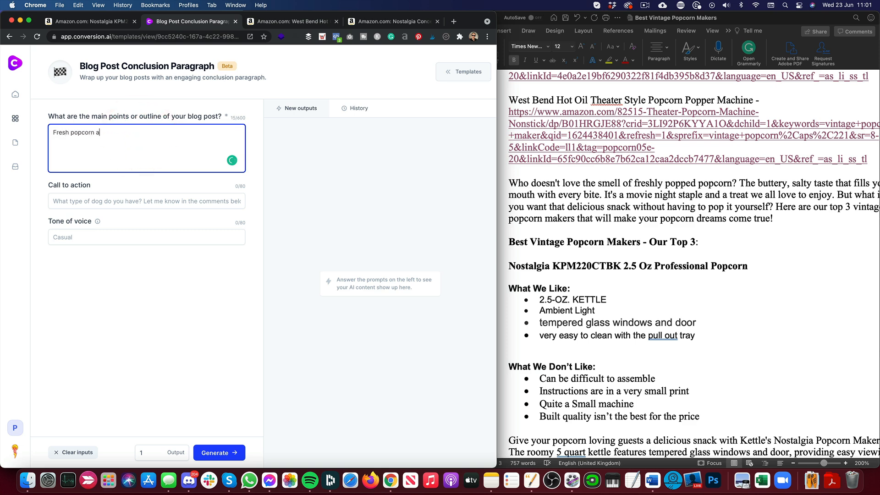
text(t home vintage pop)
text(corn maker)
text(good)
text( vintage popco)
text(rn make)
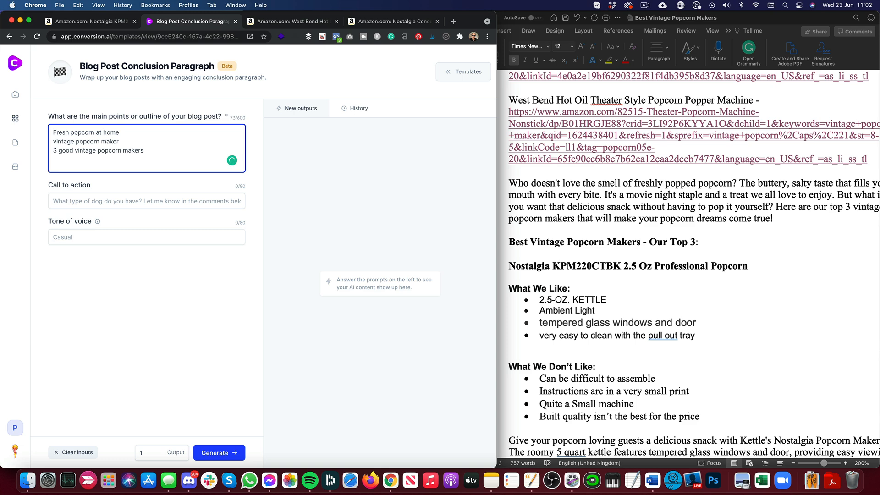
Set the call to action to "Order a vintage popcorn maker" and the tone to "fun", and generate two conclusion paragraphs
click(54, 200)
text(Order y)
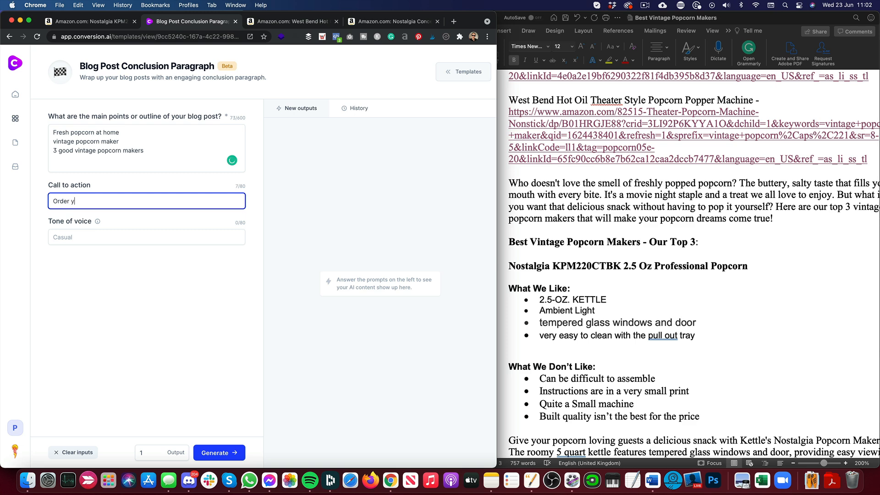
text( po)
text(ntage popcorn maker)
key(Tab)
key(Tab)
text(f)
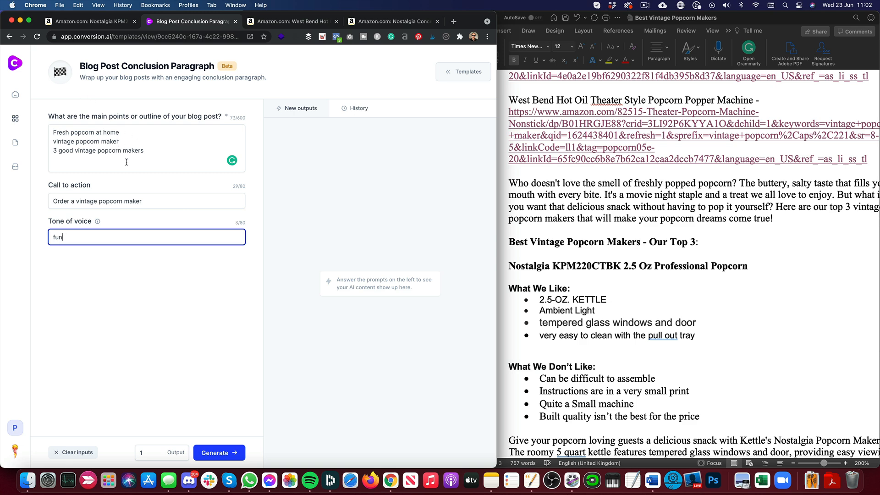
click(218, 452)
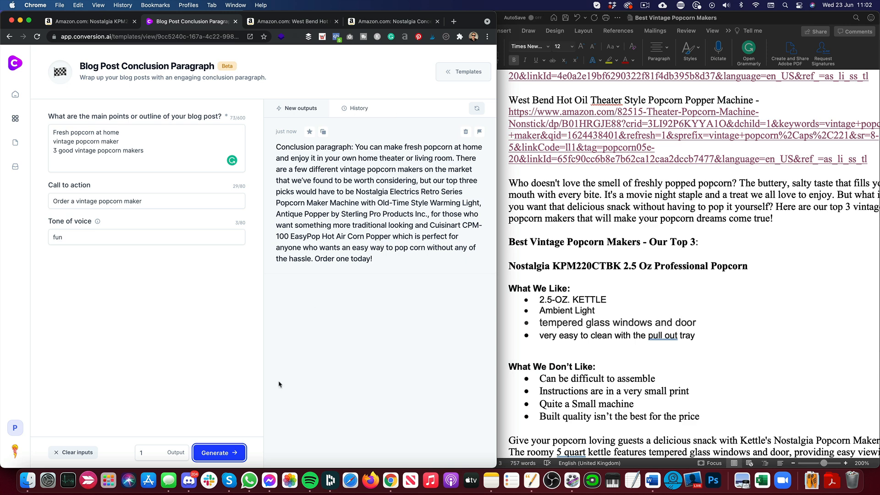
click(215, 453)
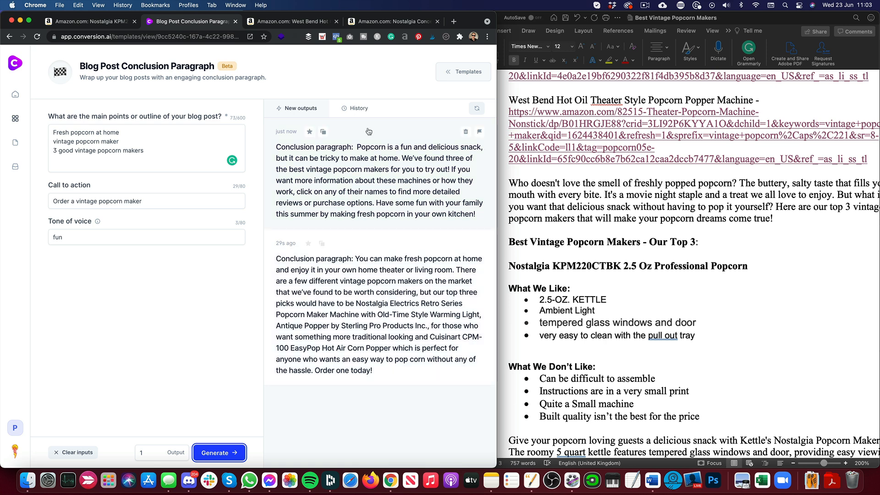
Copy the newest generated conclusion into the Word article under "Final thought" and delete its "Conclusion paragraph:" label
click(323, 133)
scroll(603, 257, down, 20)
click(565, 190)
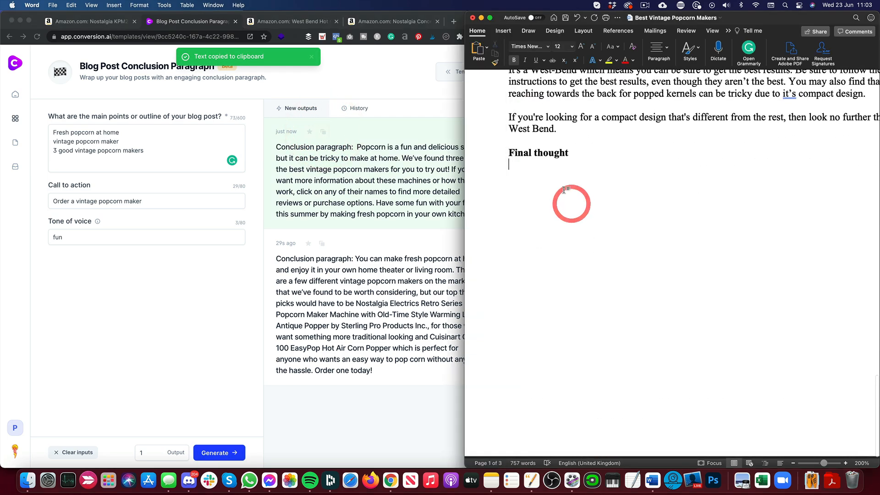
key(super+v)
drag(613, 180, 486, 176)
key(BackSpace)
Remove the bold formatting from the whole pasted conclusion paragraph
drag(752, 225, 554, 182)
shift+click(508, 179)
key(super+b)
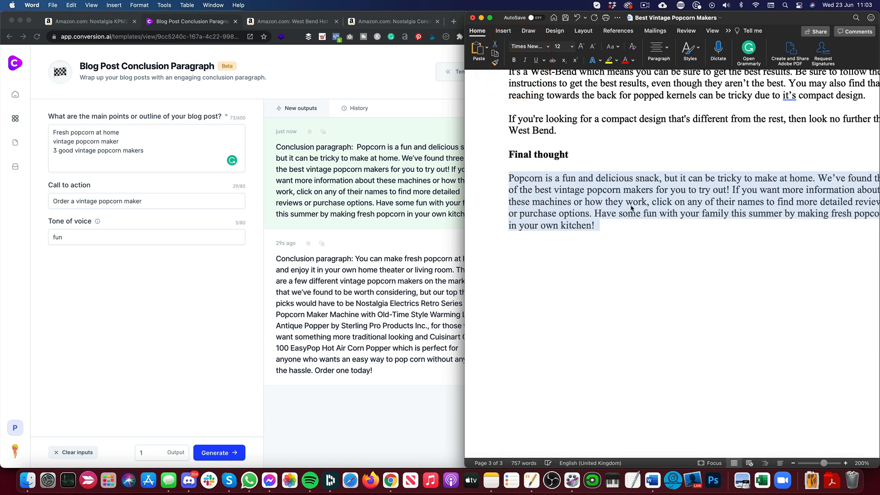
Replace "to try out!" with a full stop after "for you" and split "Have some fun" into its own paragraph after a blank line
scroll(662, 204, right, 3)
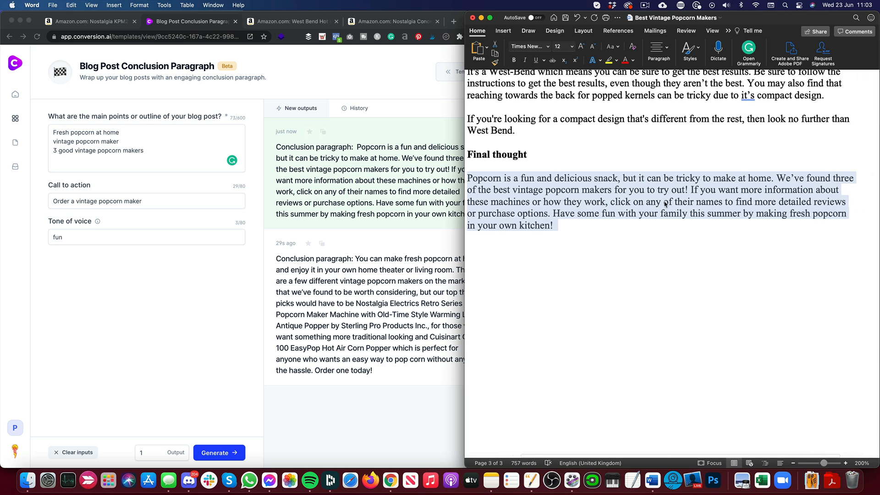
drag(687, 189, 645, 189)
key(BackSpace)
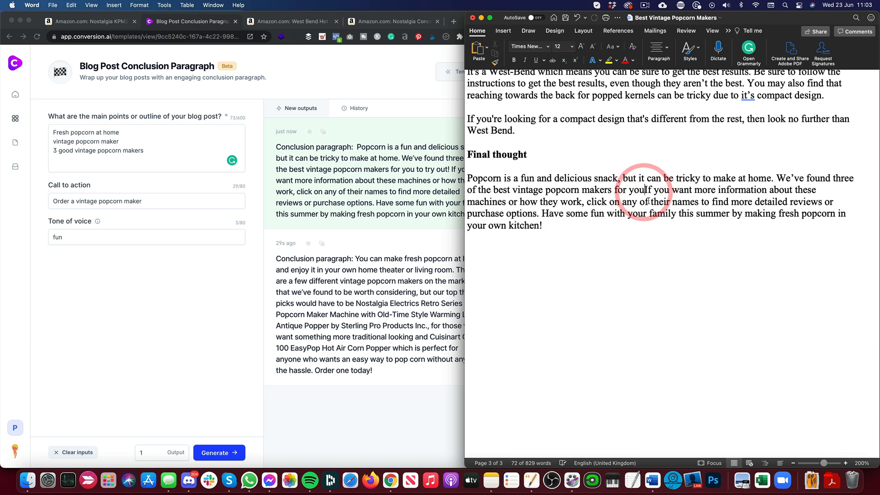
text(.)
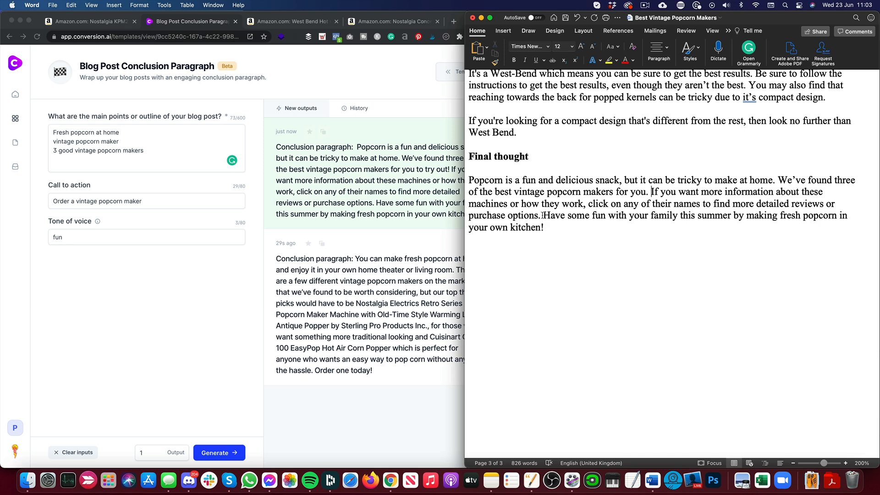
click(542, 215)
key(Return)
key(Return)
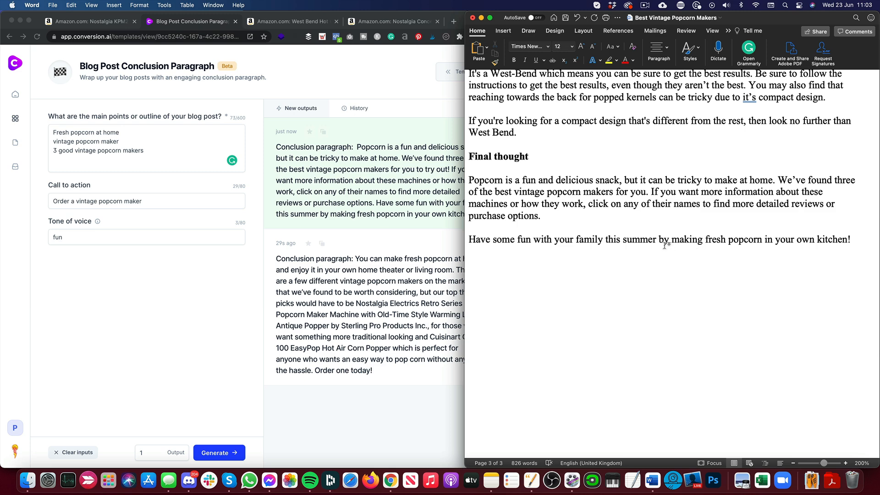
Delete "this summer" from the closing sentence and replace "in your own kitchen!" with "at home!"
drag(656, 239, 600, 239)
key(BackSpace)
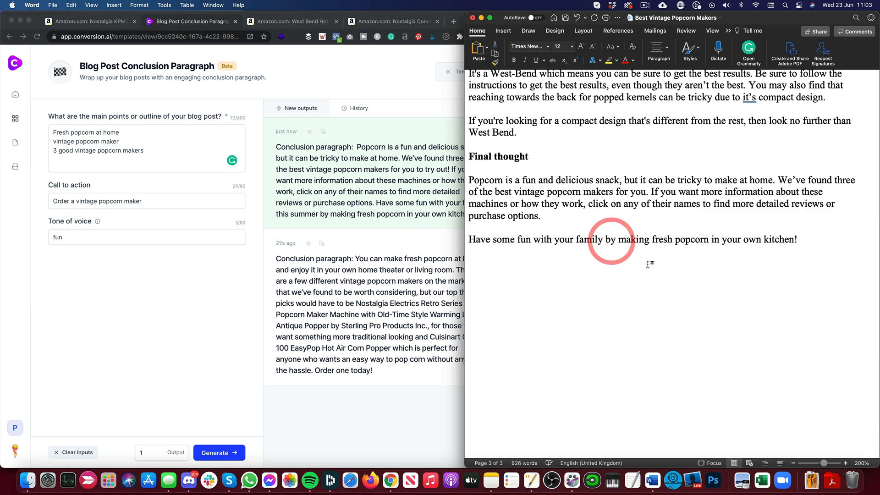
drag(802, 239, 714, 242)
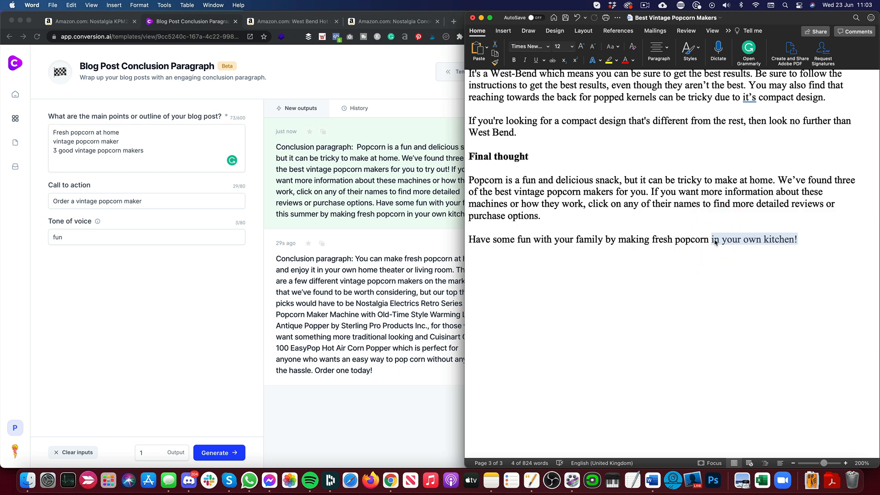
text(at home)
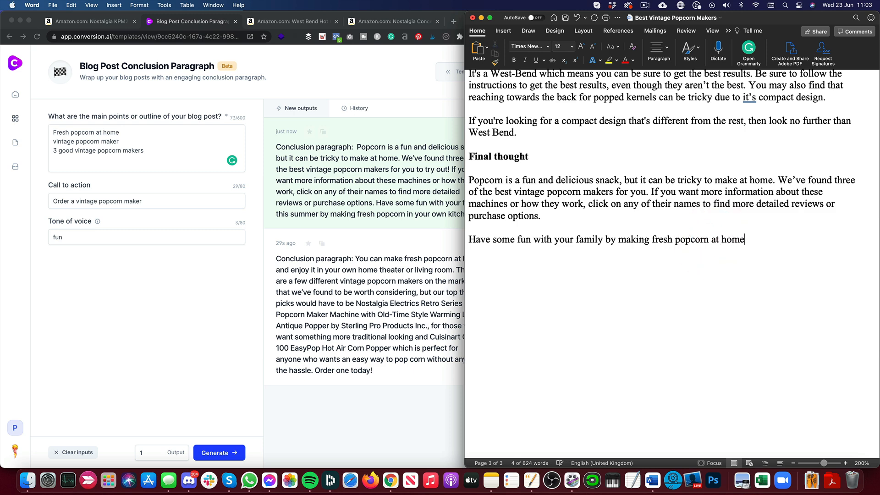
text(!)
Insert "vintage popcorn" before "fun" in the closing sentence
scroll(511, 243, up, 1)
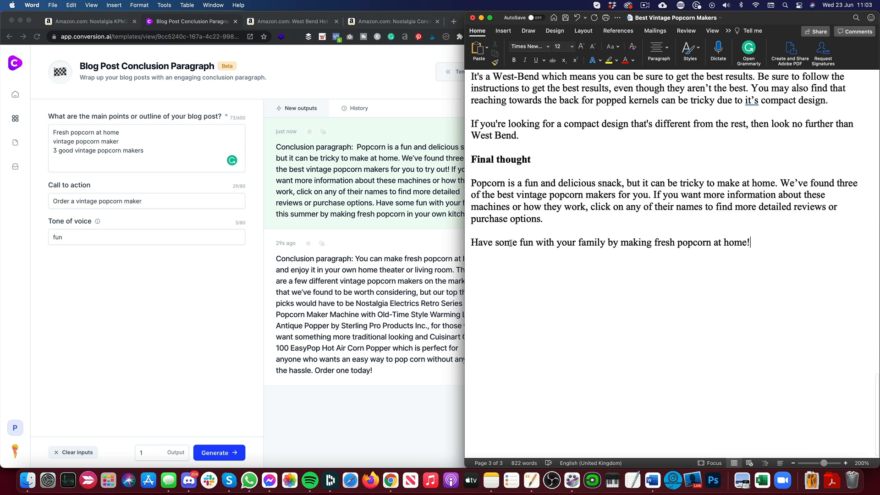
click(515, 242)
text(v)
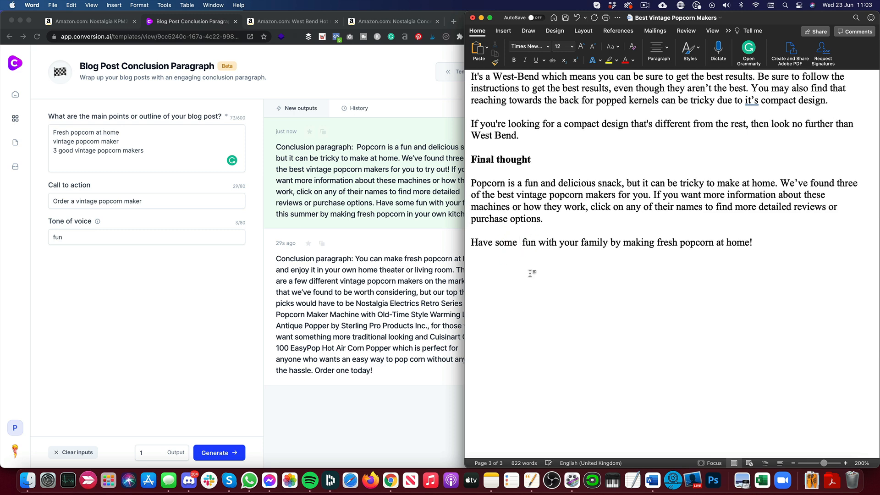
text(intage pop)
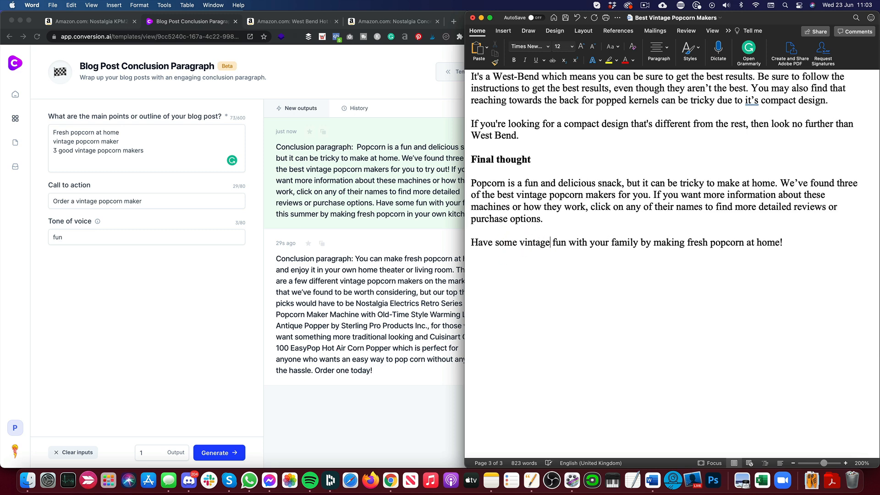
text(corn)
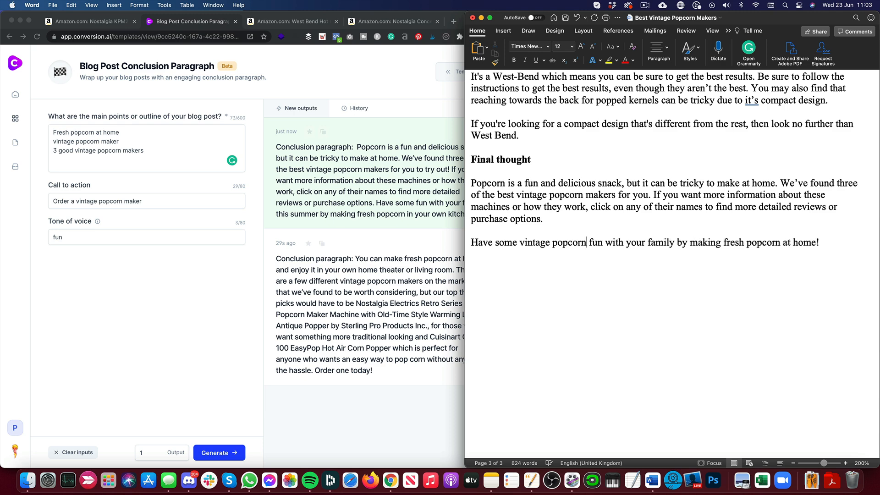
Replace "by making fresh popcorn at home!" in the closing sentence with "with one of these great-looking makers"
drag(840, 242, 689, 244)
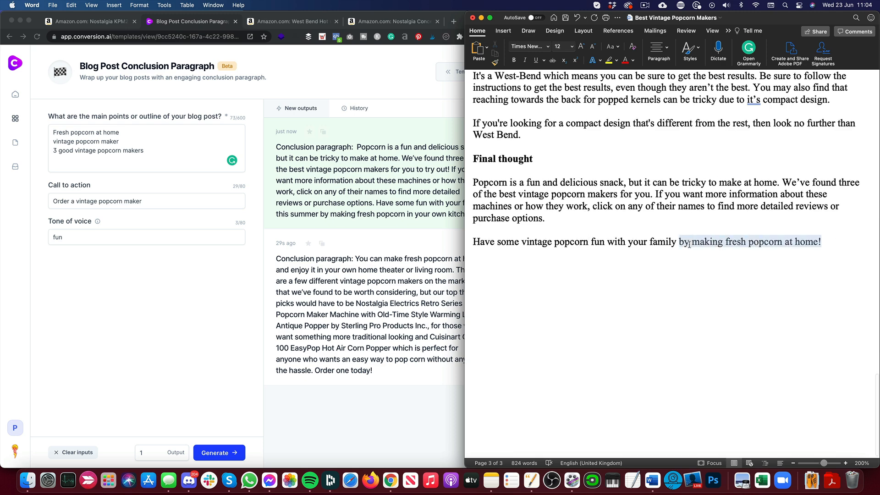
text(with one of th)
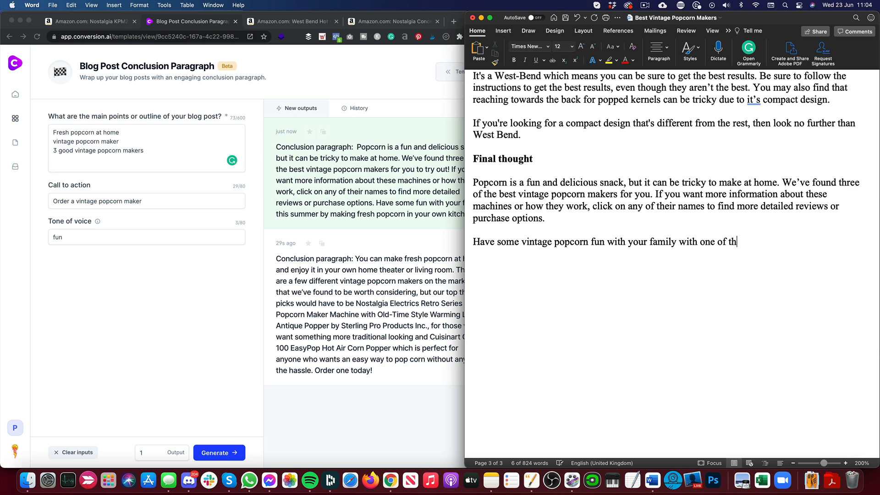
text(ese cool makers)
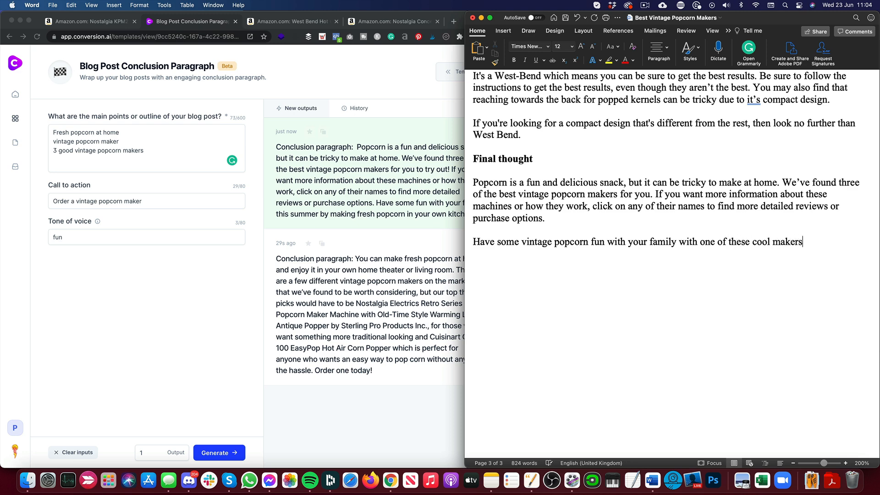
double_click(759, 243)
text(great-looking)
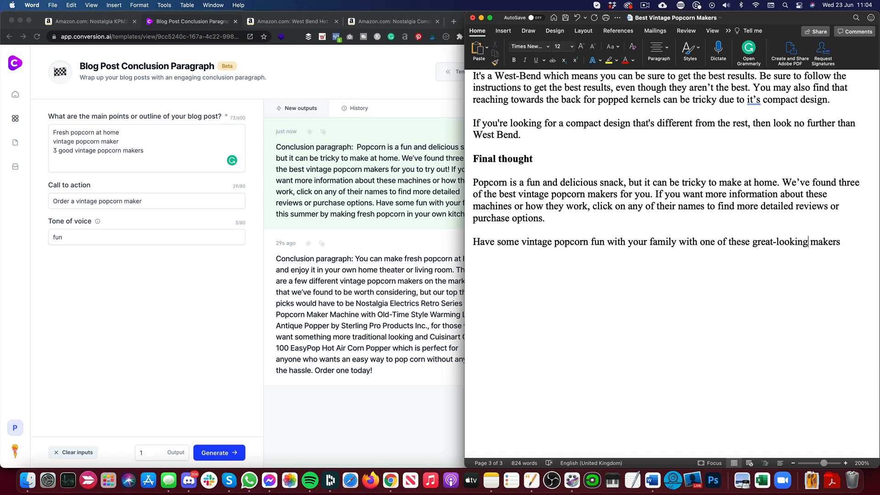
Review the article from the product links and intro through the three popcorn maker sections
scroll(741, 275, up, 15)
scroll(739, 315, up, 20)
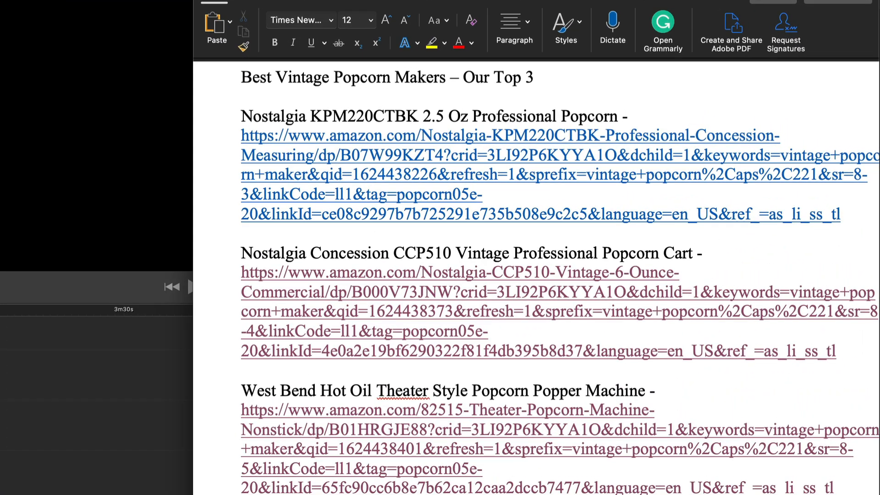
scroll(669, 364, down, 5)
scroll(536, 275, down, 6)
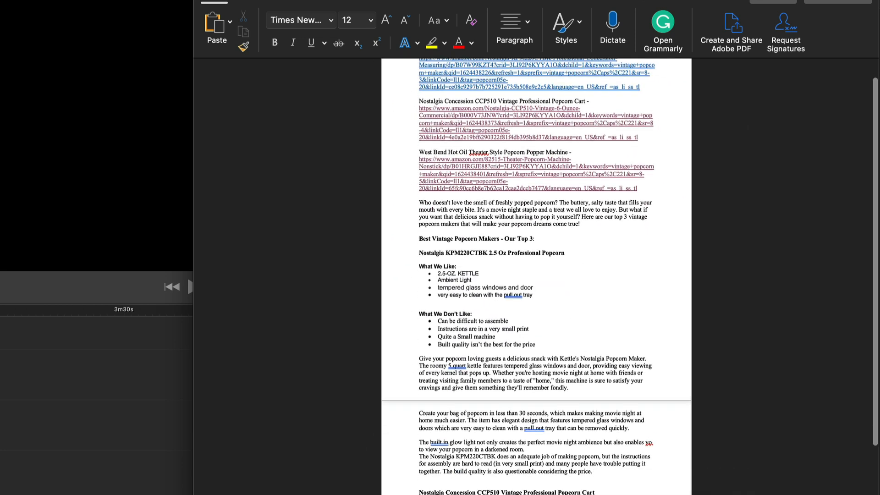
scroll(536, 275, down, 3)
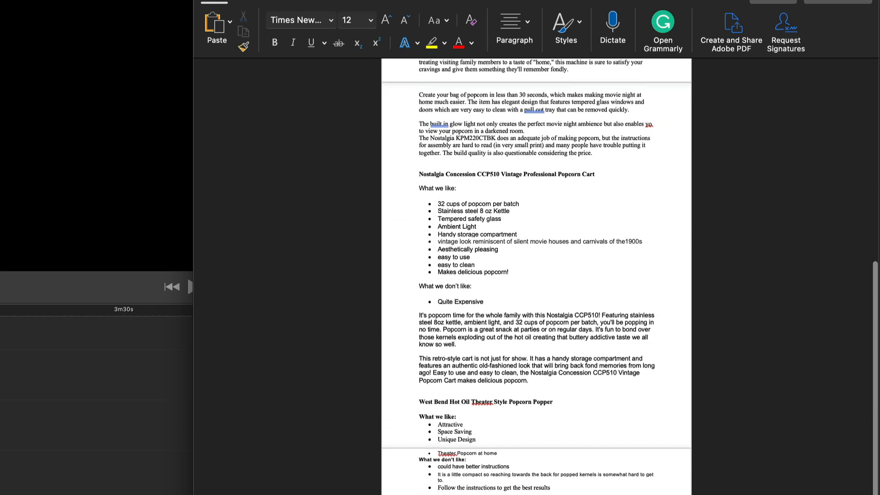
scroll(536, 275, up, 7)
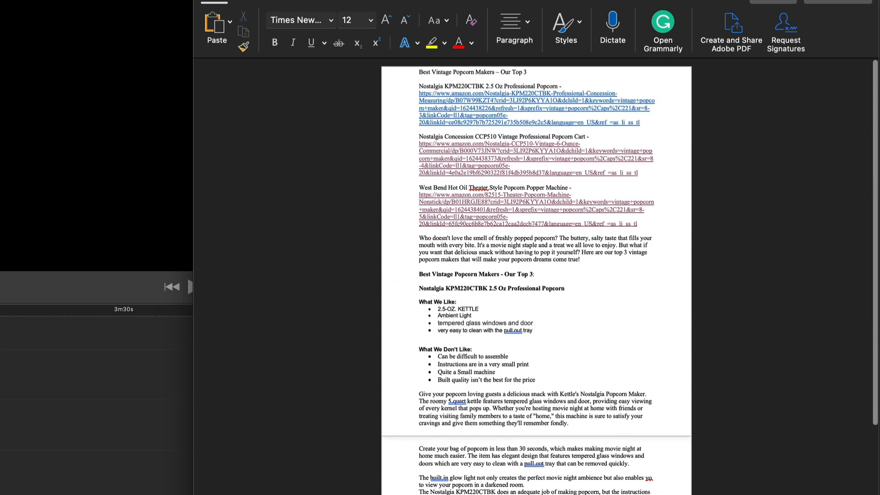